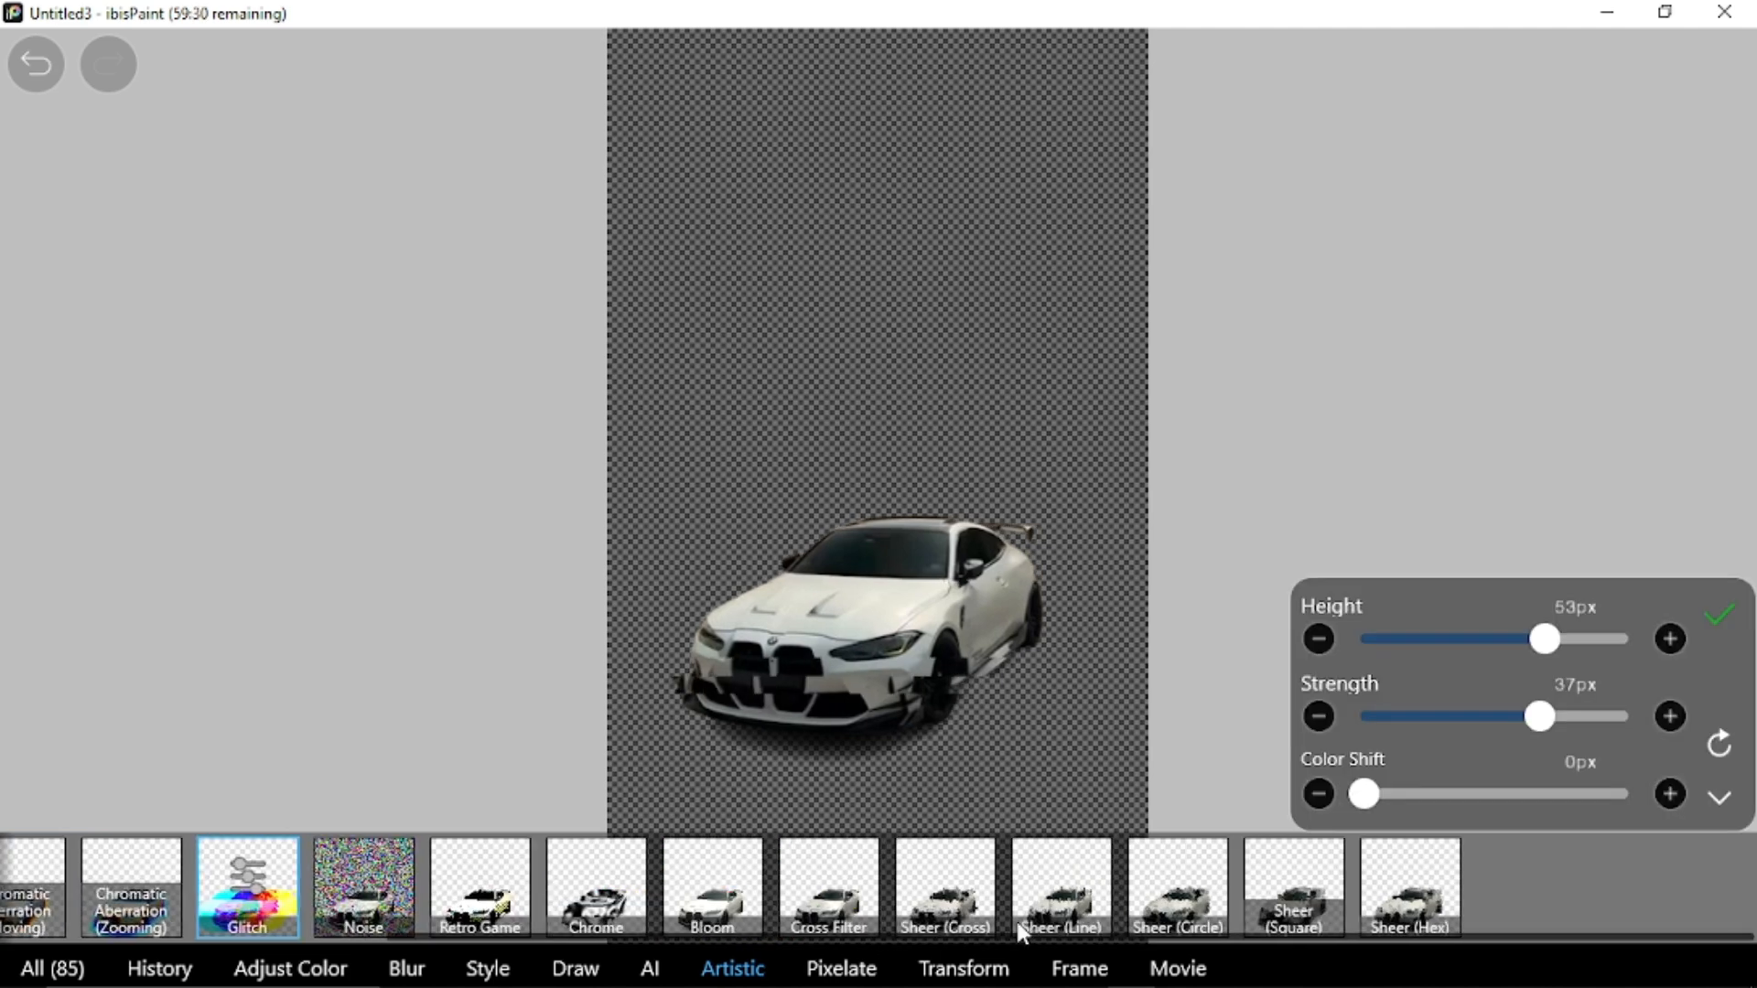
Apply the Sheer (Circle) filter to the car at 15% size and 30% amount, followed by the Glitch filter.
{"action": "scroll", "coordinate": [1537, 883], "scroll_direction": "up", "scroll_amount": 3}
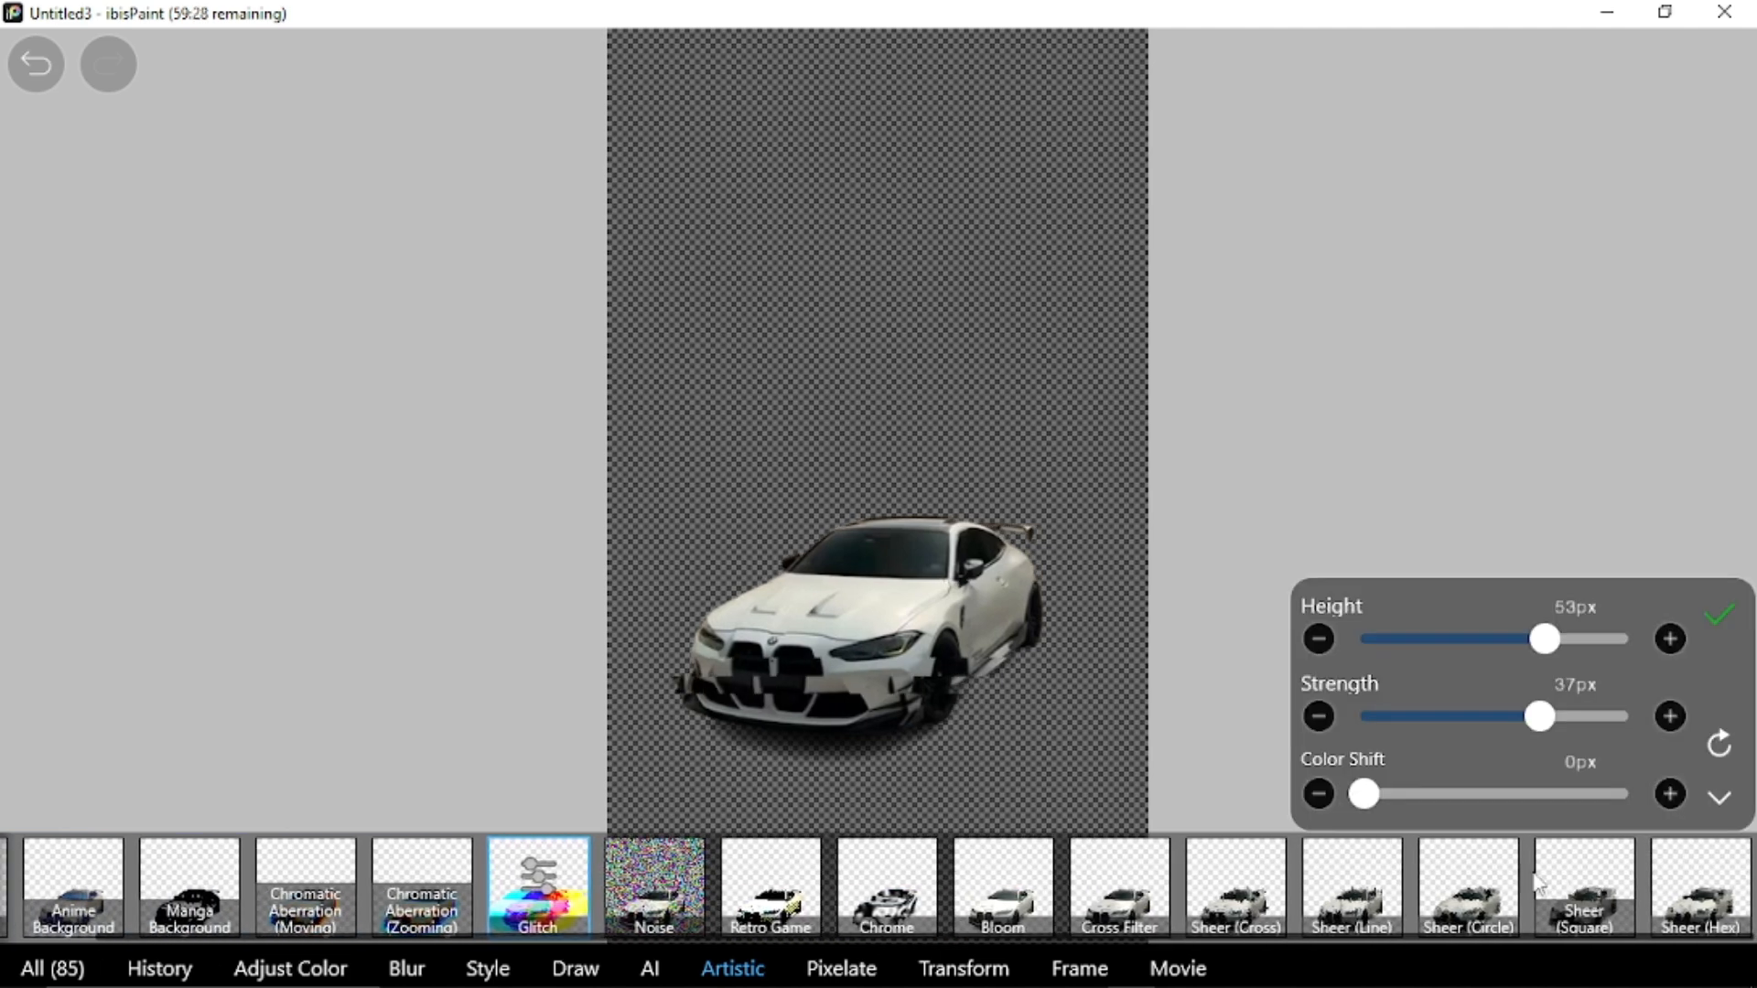
{"action": "left_click", "coordinate": [1446, 888]}
{"action": "left_click_drag", "start_coordinate": [1415, 712], "coordinate": [1413, 719]}
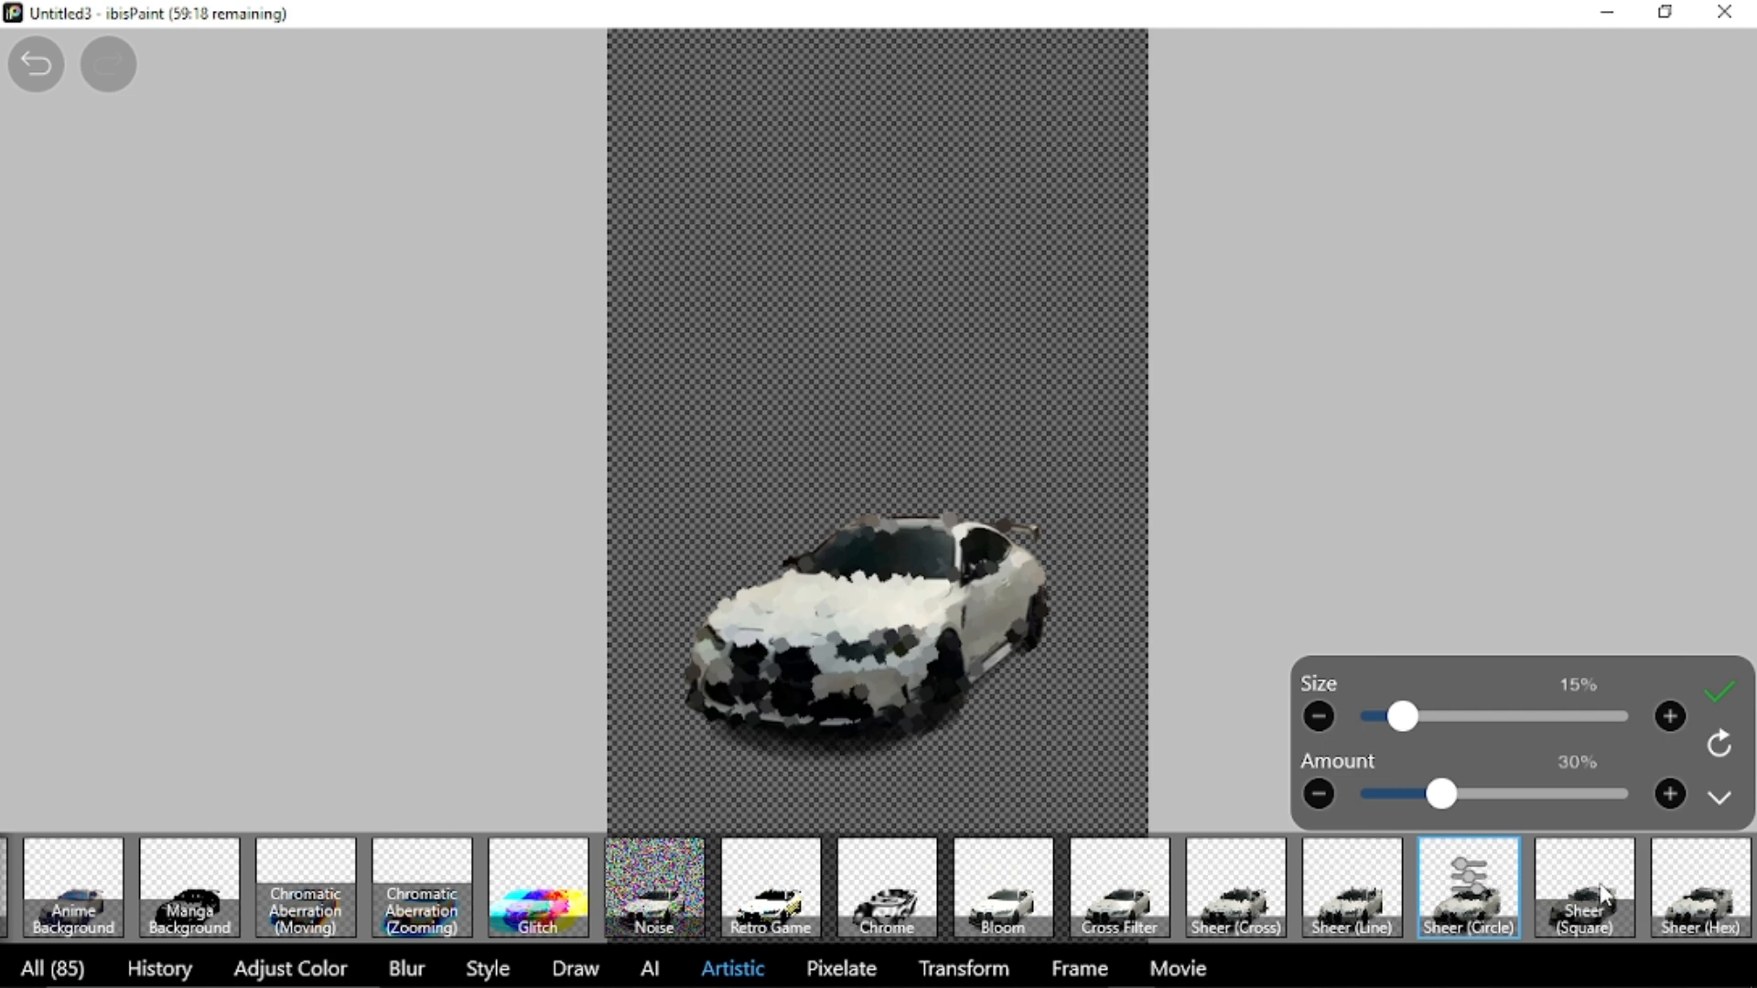
{"action": "left_click", "coordinate": [1720, 695]}
{"action": "left_click", "coordinate": [530, 887]}
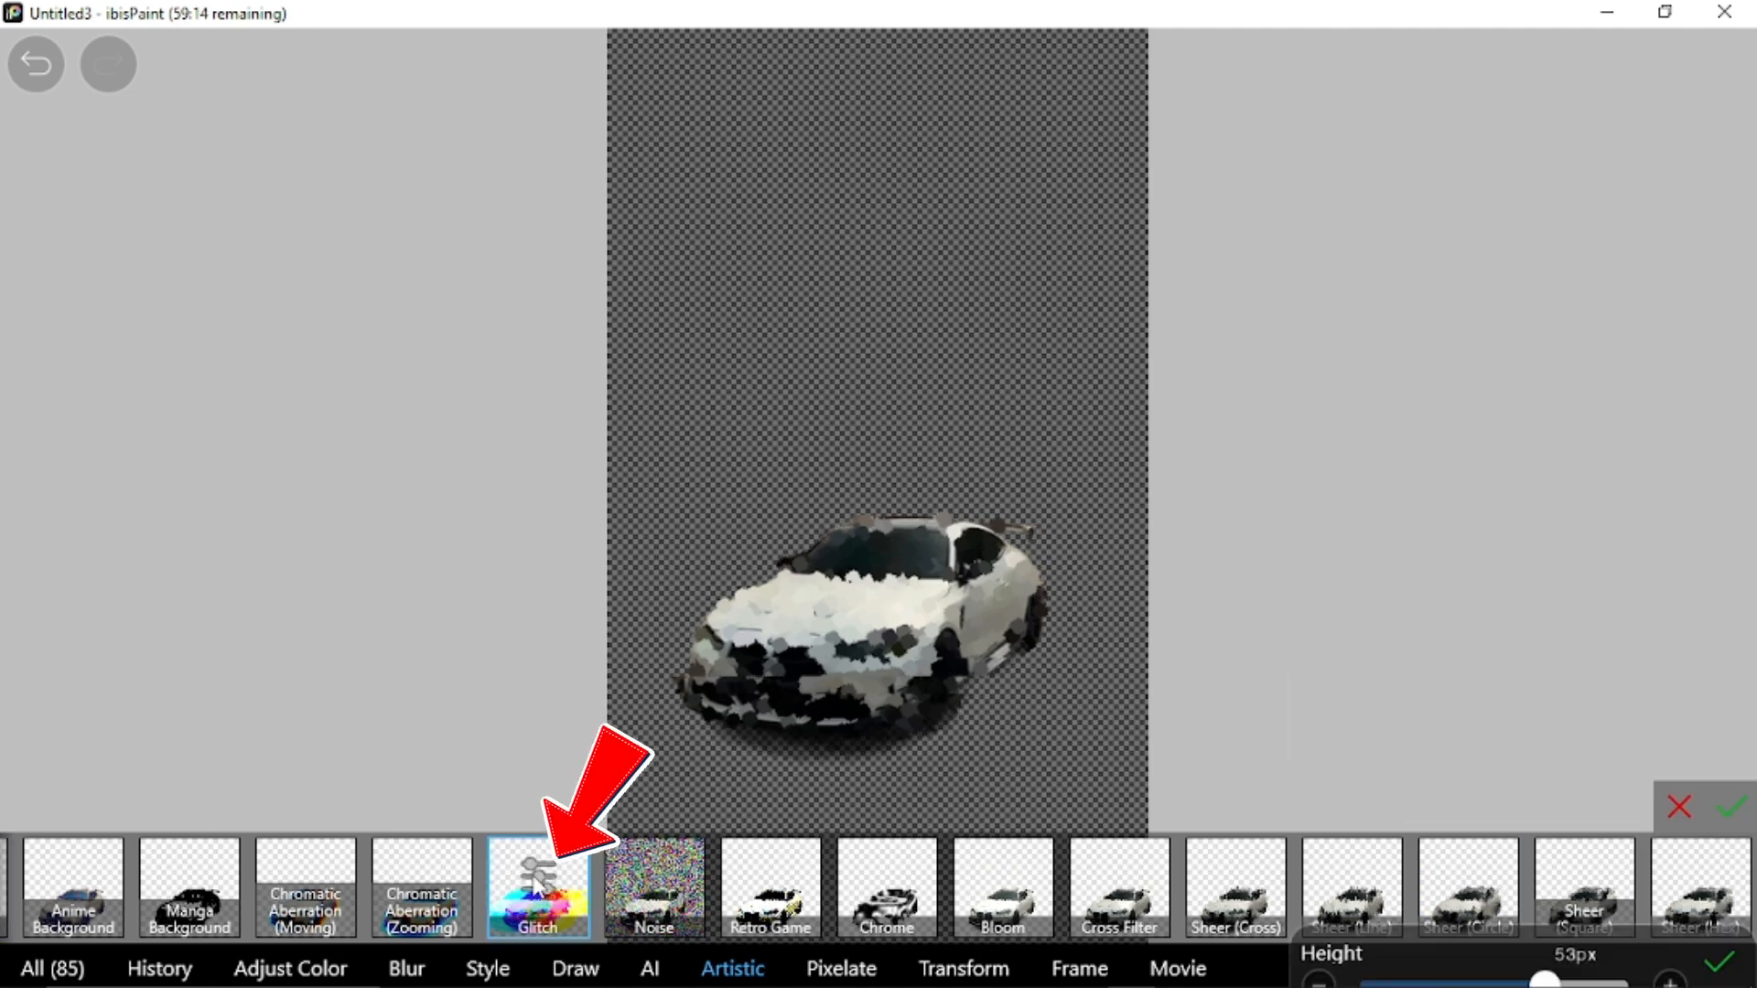
{"action": "left_click", "coordinate": [1721, 615]}
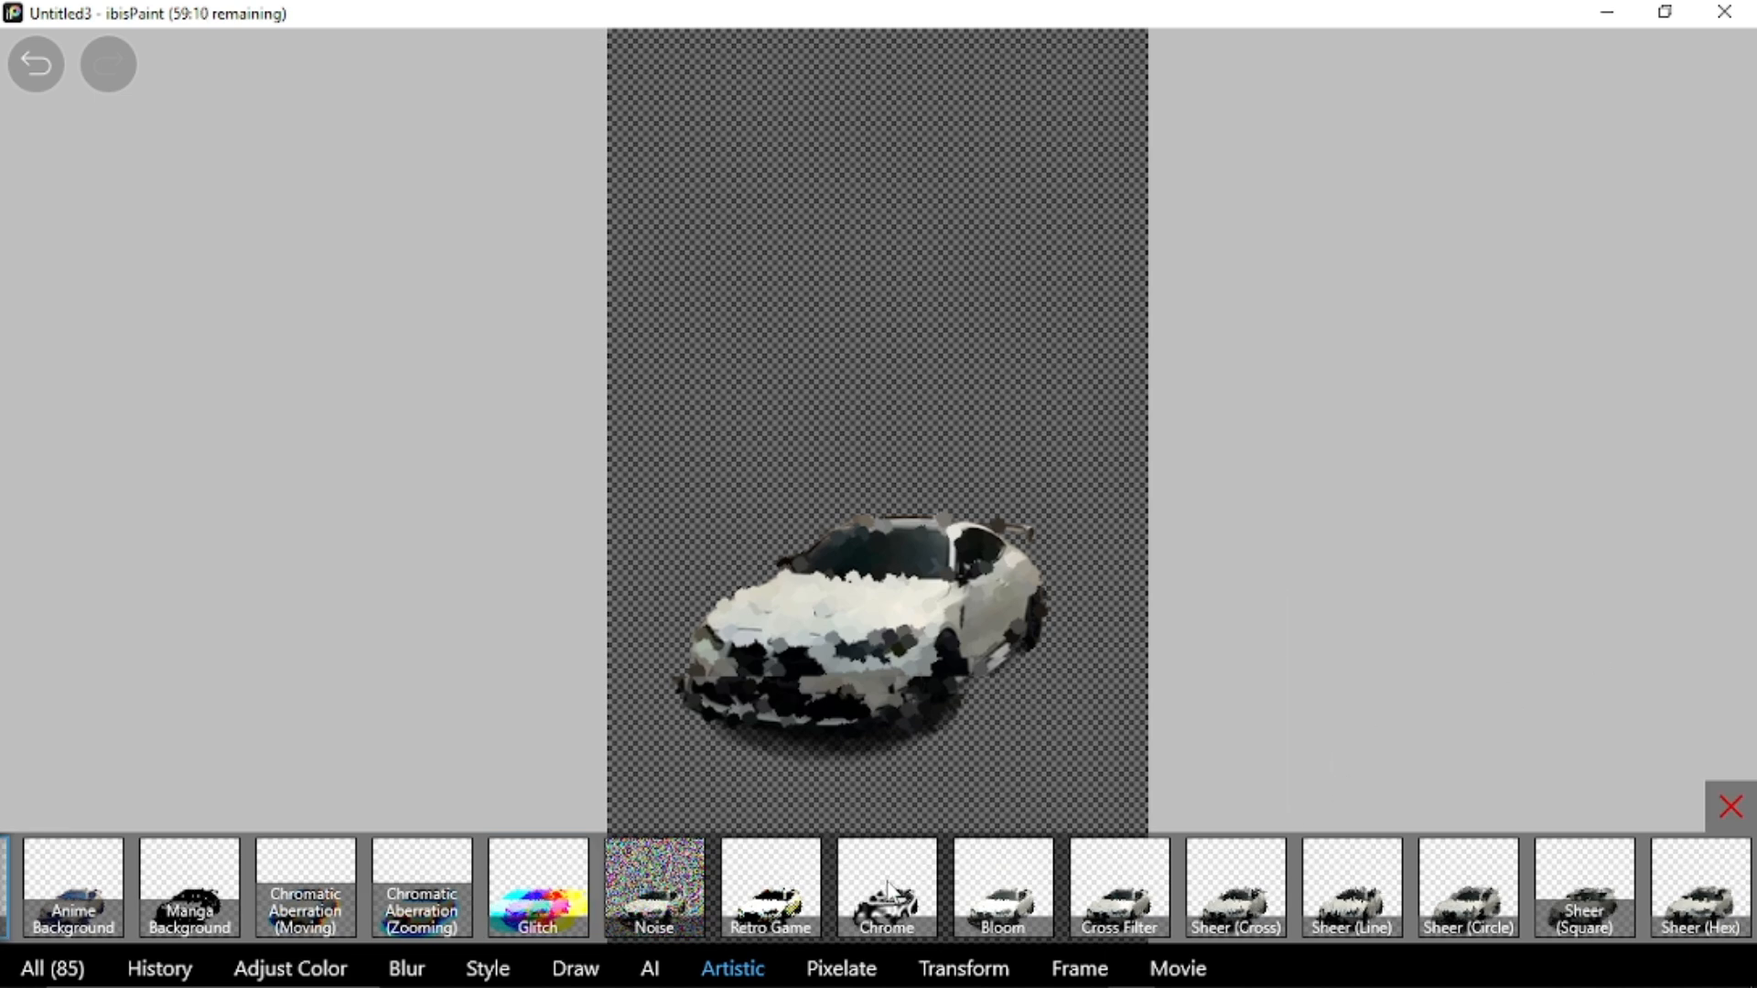
Add the Chrome filter to the car and change its purple tint to a neutral white.
{"action": "left_click", "coordinate": [887, 886]}
{"action": "scroll", "coordinate": [1614, 664], "scroll_direction": "down", "scroll_amount": 5}
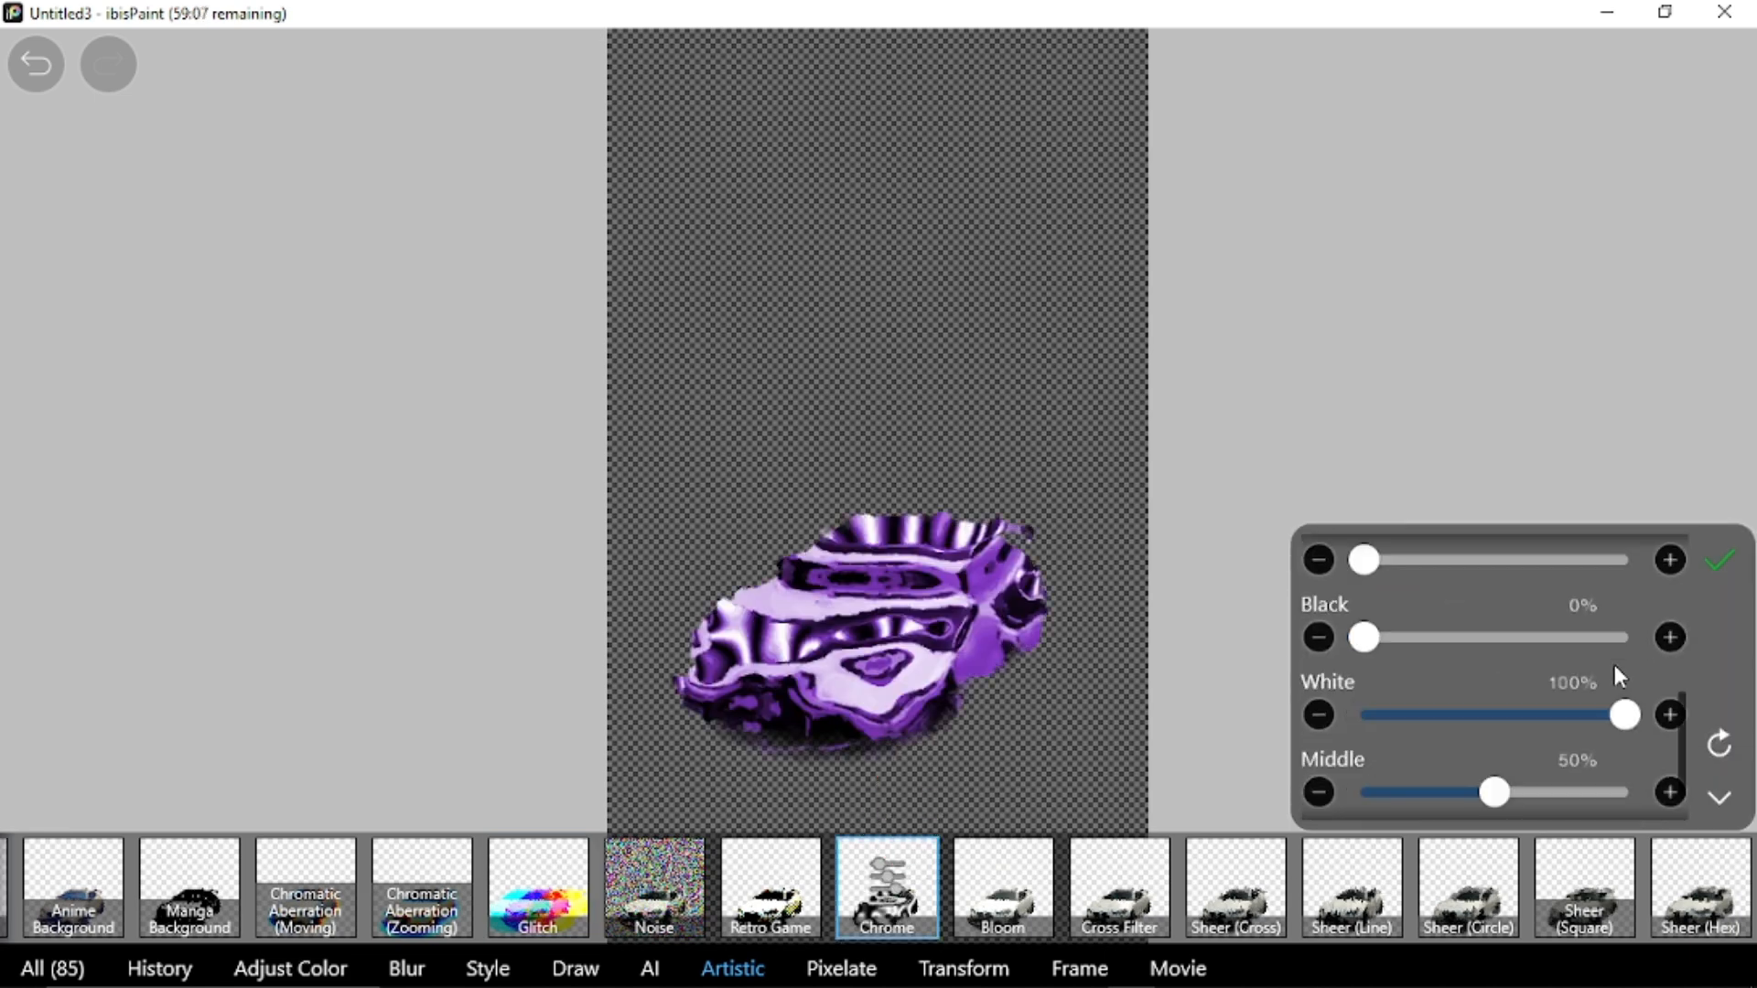
{"action": "left_click", "coordinate": [1639, 794]}
{"action": "left_click_drag", "start_coordinate": [1582, 501], "coordinate": [1549, 403]}
{"action": "left_click", "coordinate": [1647, 794]}
{"action": "scroll", "coordinate": [1464, 666], "scroll_direction": "up", "scroll_amount": 4}
{"action": "scroll", "coordinate": [1464, 666], "scroll_direction": "up", "scroll_amount": 2}
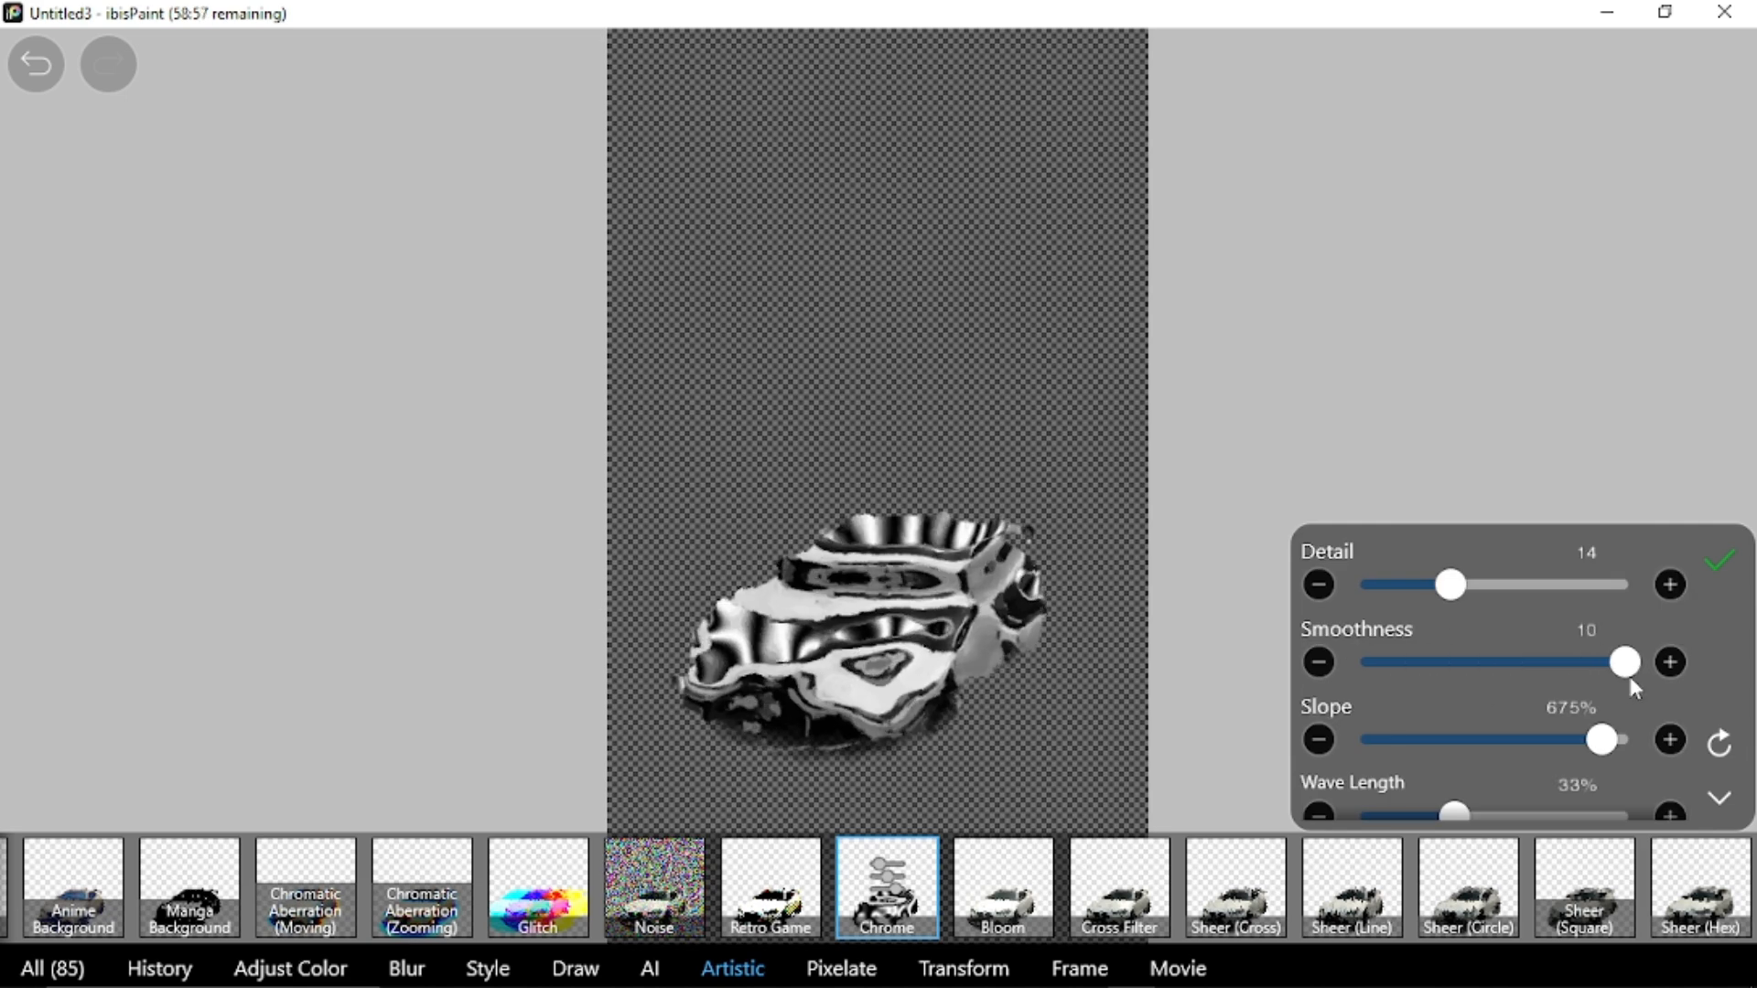
Adjust the Chrome filter's slope, wave length and smoothness, and apply it to the car.
{"action": "left_click_drag", "start_coordinate": [1601, 737], "coordinate": [1630, 738]}
{"action": "scroll", "coordinate": [1562, 679], "scroll_direction": "down", "scroll_amount": 2}
{"action": "left_click_drag", "start_coordinate": [1455, 653], "coordinate": [1528, 677]}
{"action": "mouse_move", "coordinate": [1365, 729]}
{"action": "left_mouse_down"}
{"action": "mouse_move", "coordinate": [1703, 746]}
{"action": "mouse_move", "coordinate": [1365, 732]}
{"action": "mouse_move", "coordinate": [1633, 721]}
{"action": "mouse_move", "coordinate": [1365, 721]}
{"action": "left_mouse_up"}
{"action": "scroll", "coordinate": [1370, 659], "scroll_direction": "down", "scroll_amount": 2}
{"action": "scroll", "coordinate": [1464, 677], "scroll_direction": "up", "scroll_amount": 4}
{"action": "left_click_drag", "start_coordinate": [1620, 666], "coordinate": [1236, 695]}
{"action": "left_click_drag", "start_coordinate": [1364, 662], "coordinate": [1597, 748]}
{"action": "left_click", "coordinate": [1720, 569]}
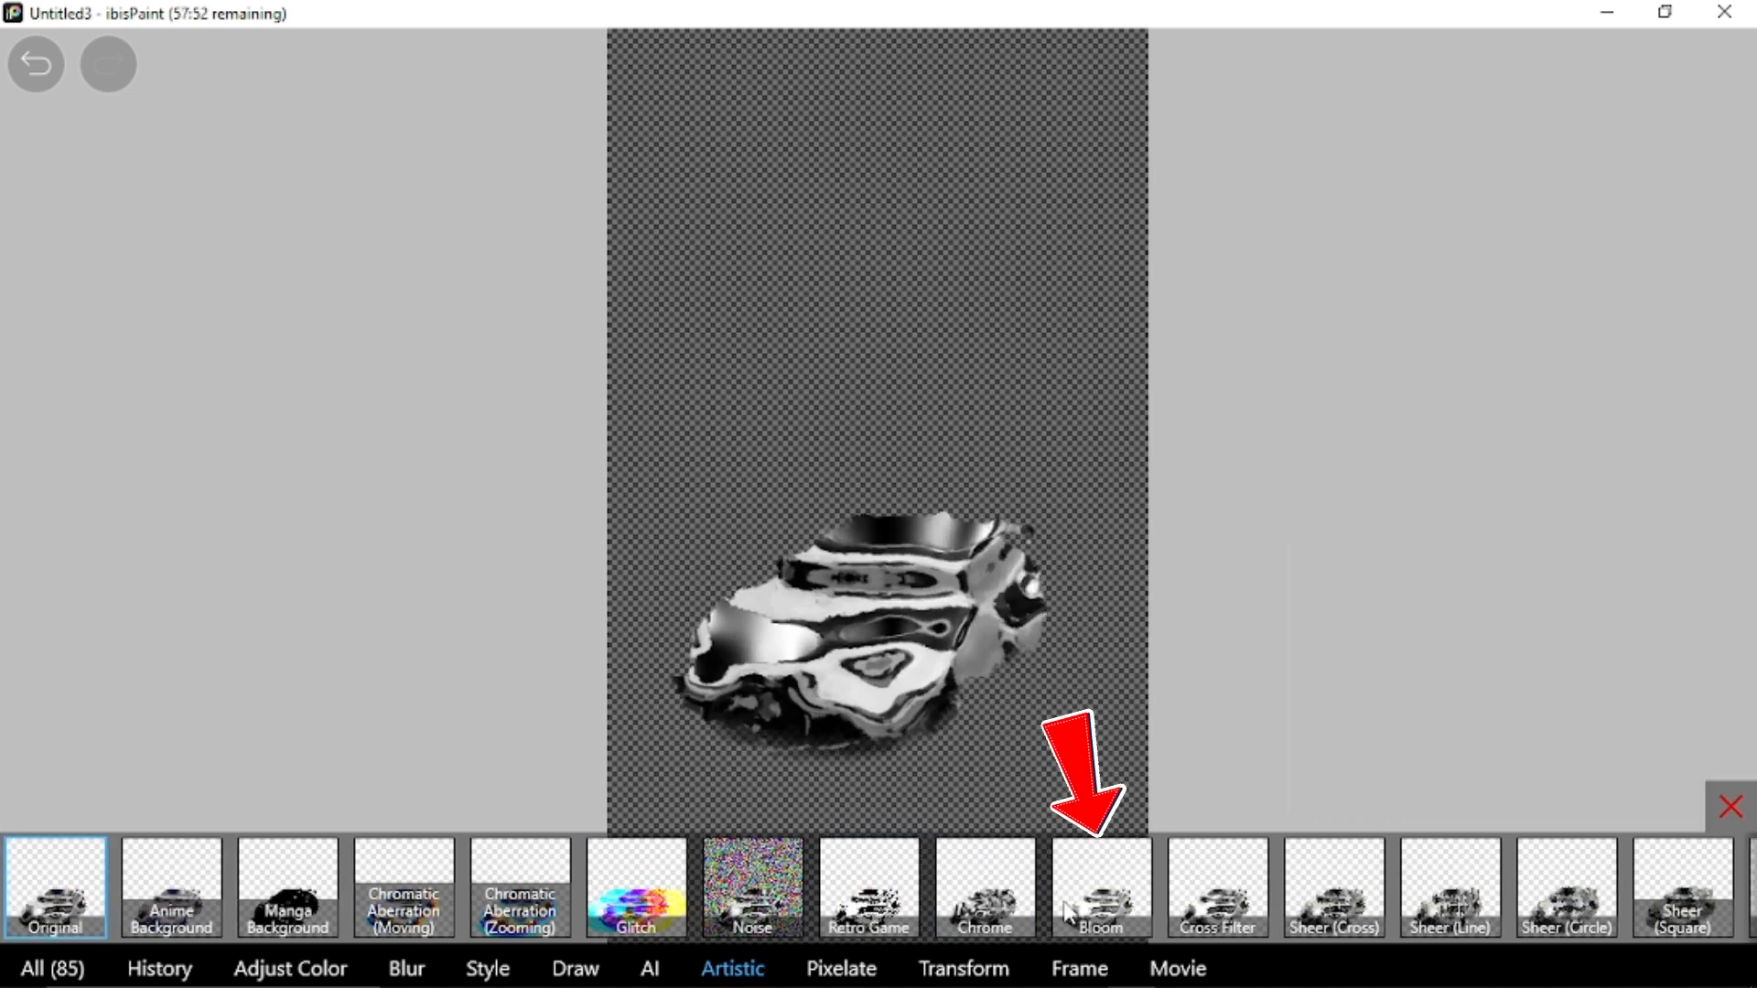
Apply the Bloom filter with area 42%, radius 40% and brightness 88%, and leave the filters.
{"action": "left_click", "coordinate": [1068, 915]}
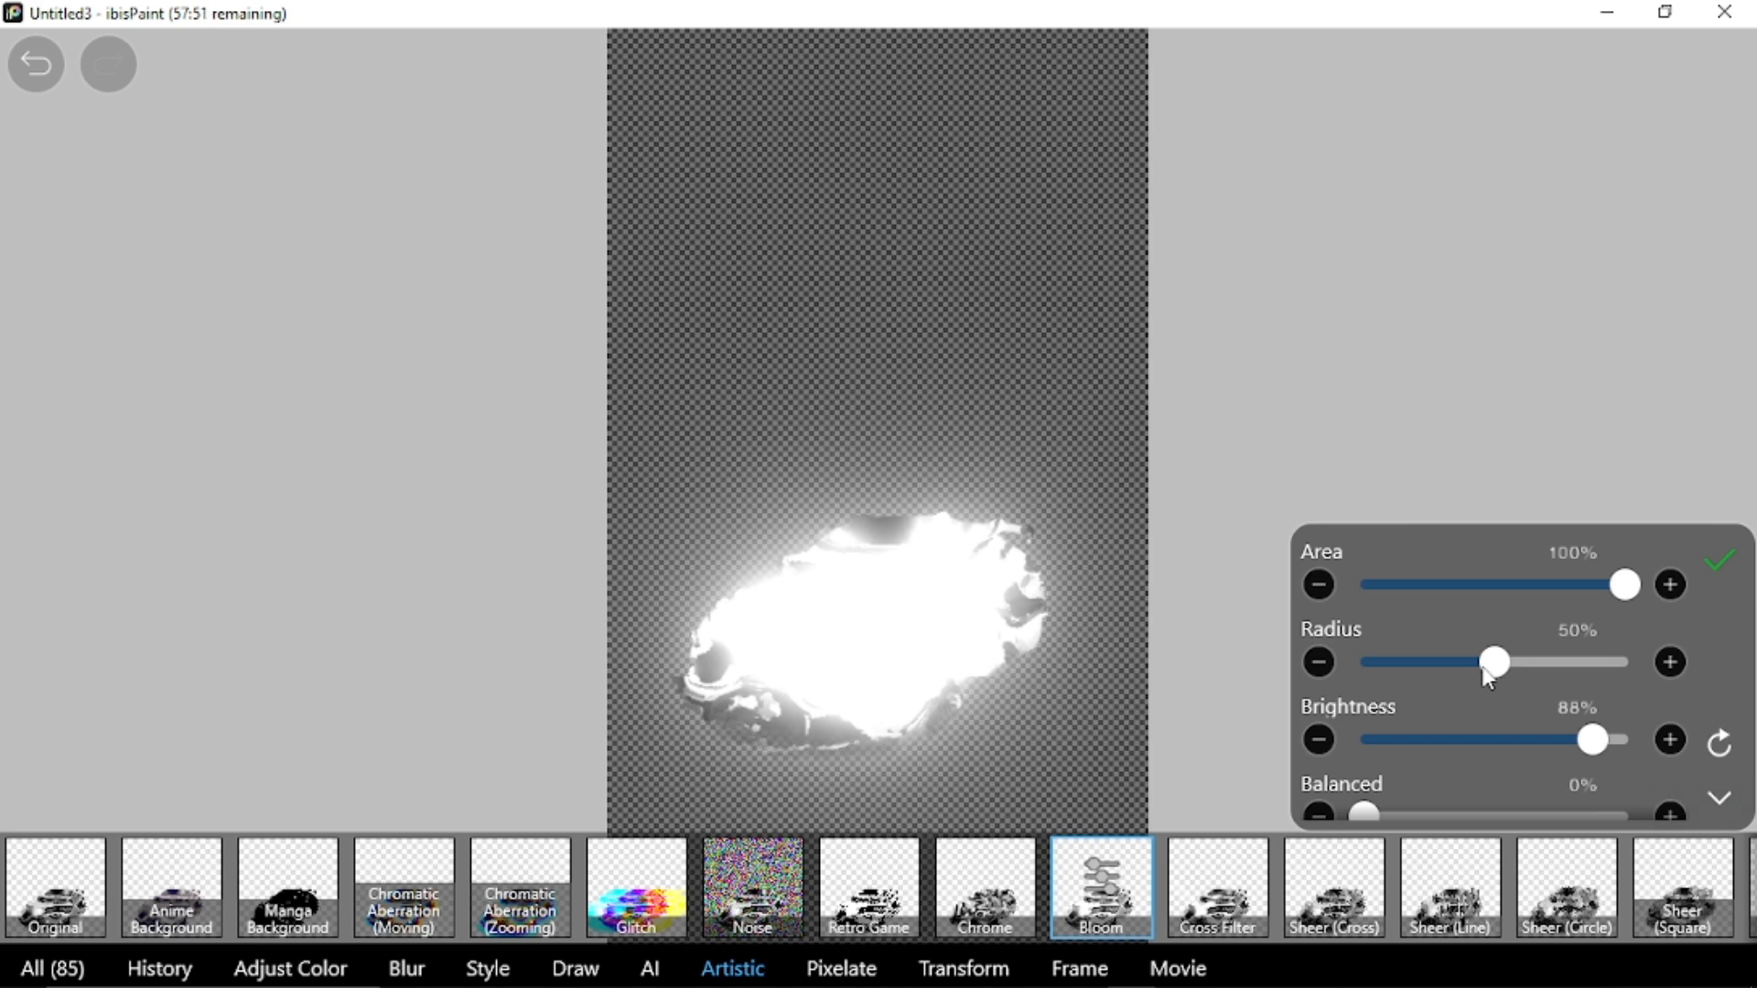
{"action": "left_click_drag", "start_coordinate": [1621, 591], "coordinate": [1473, 587]}
{"action": "left_click_drag", "start_coordinate": [1494, 663], "coordinate": [1456, 712]}
{"action": "scroll", "coordinate": [1594, 712], "scroll_direction": "down", "scroll_amount": 1}
{"action": "scroll", "coordinate": [1596, 710], "scroll_direction": "up", "scroll_amount": 1}
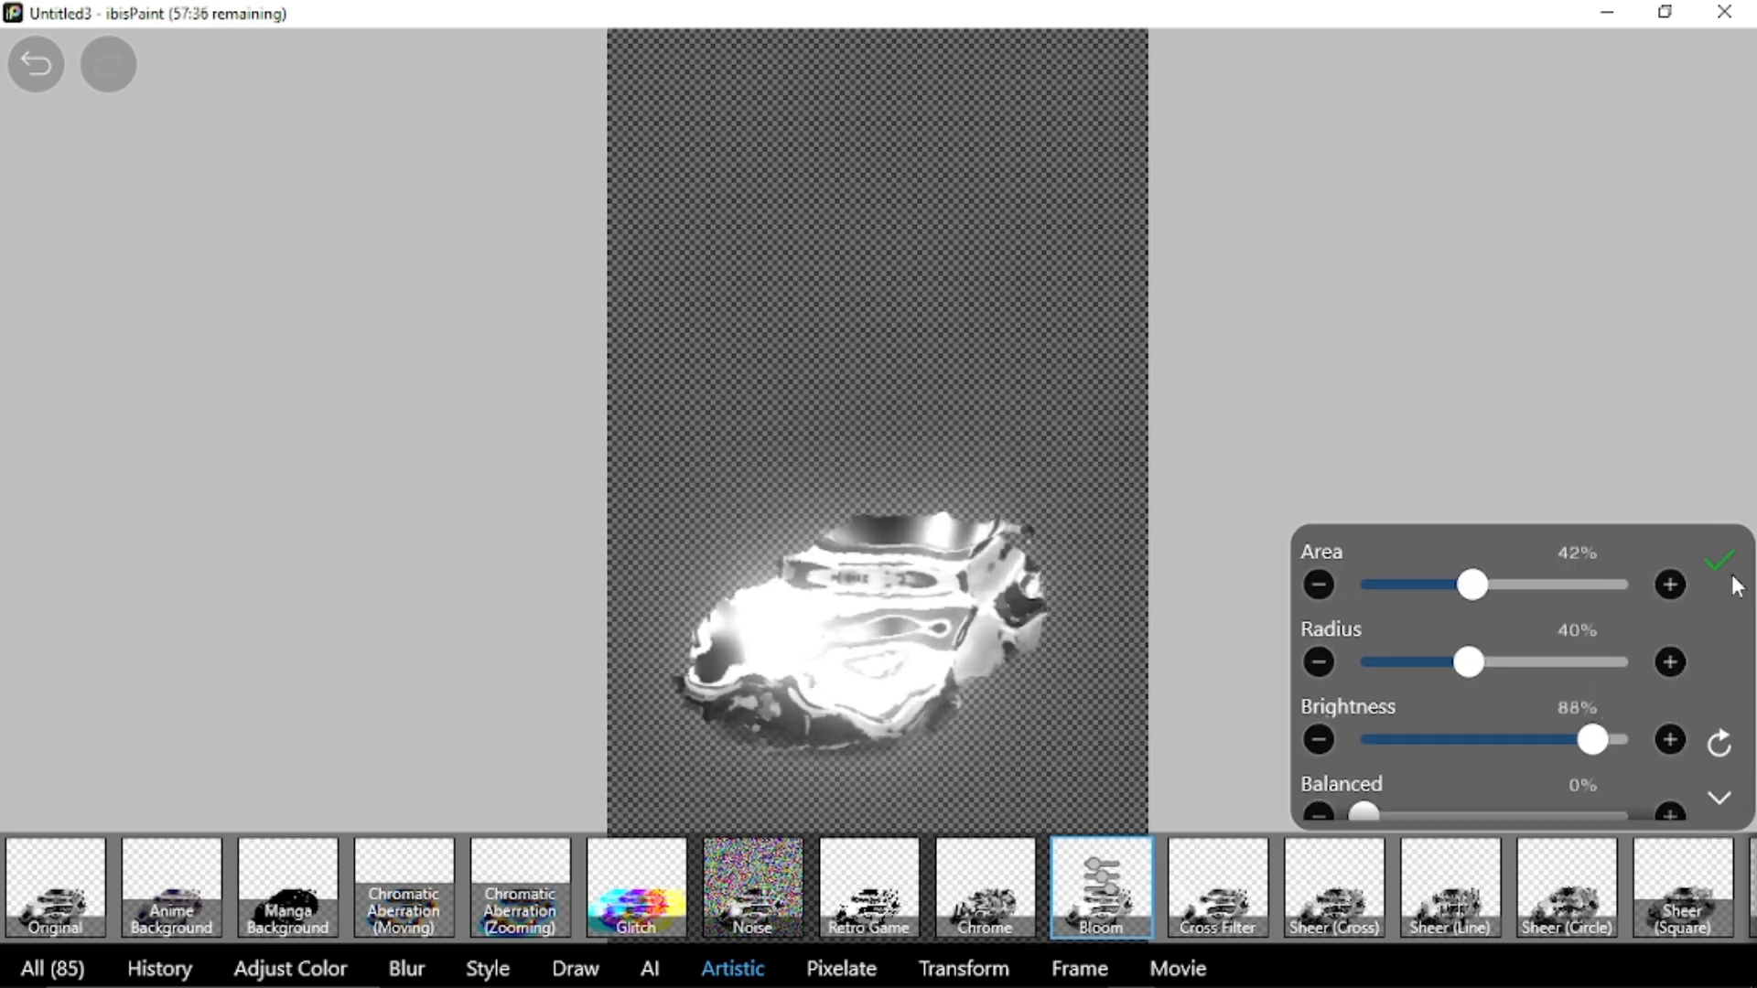
{"action": "left_click", "coordinate": [1730, 576]}
{"action": "left_click", "coordinate": [1729, 806]}
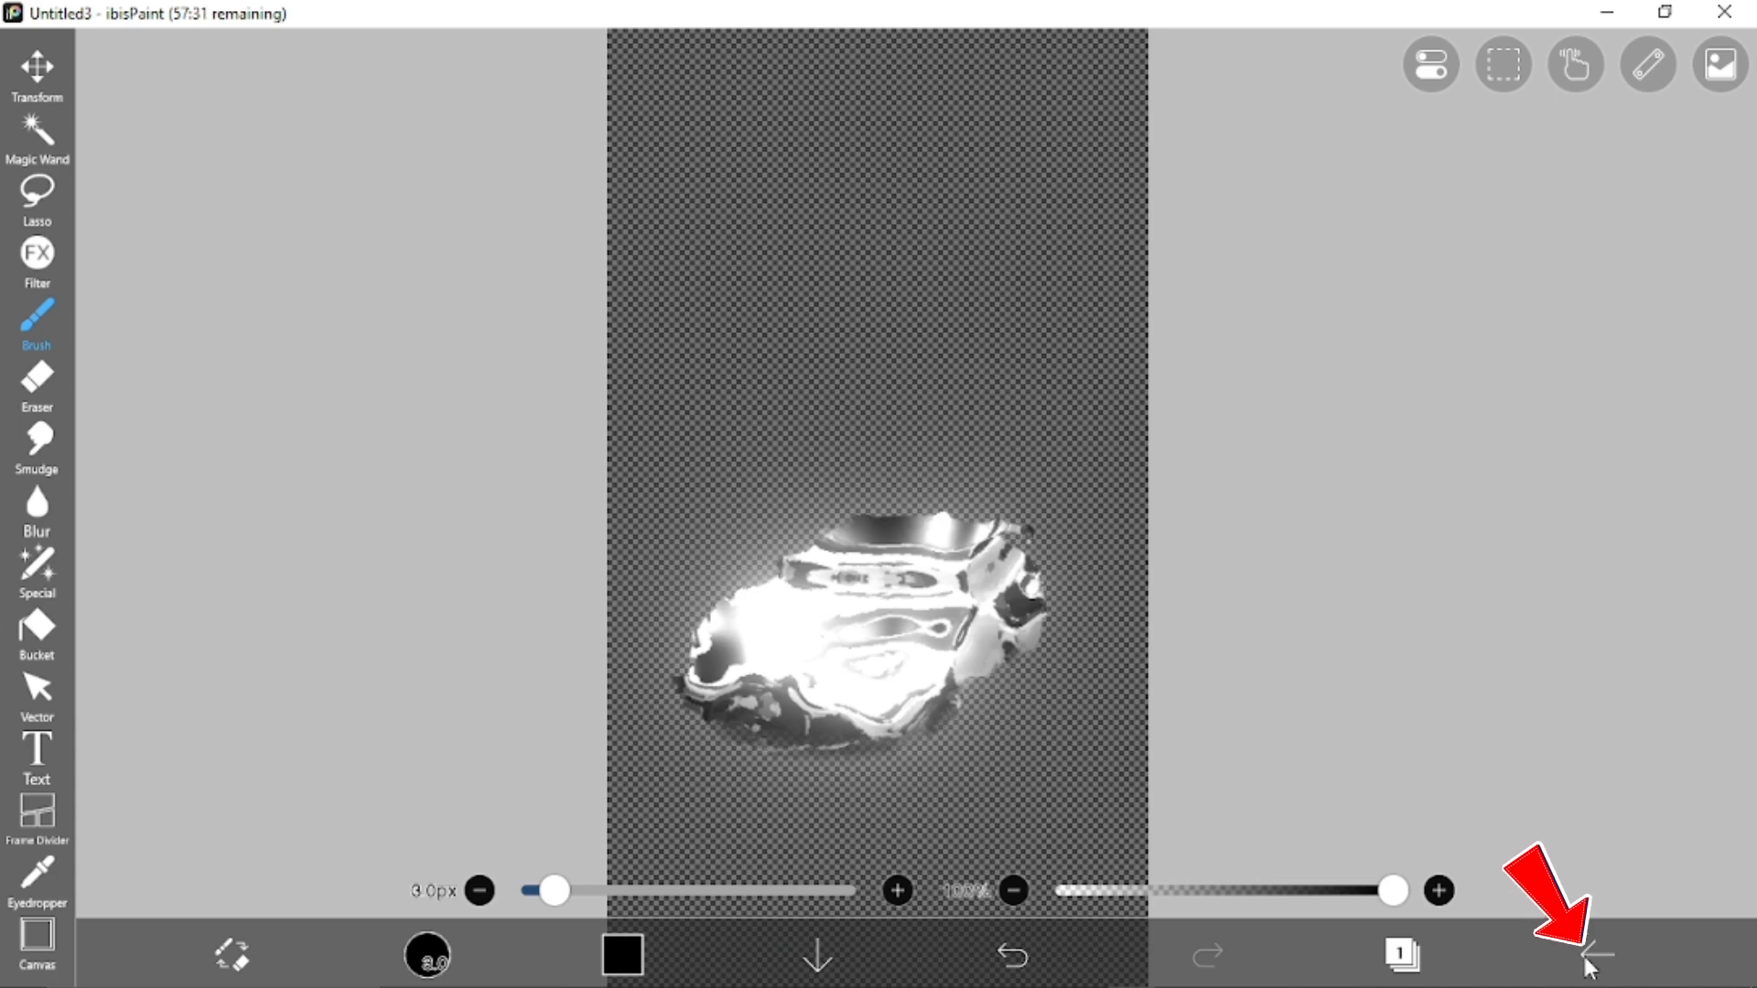
{"action": "left_click", "coordinate": [1592, 956]}
{"action": "left_click", "coordinate": [1471, 809]}
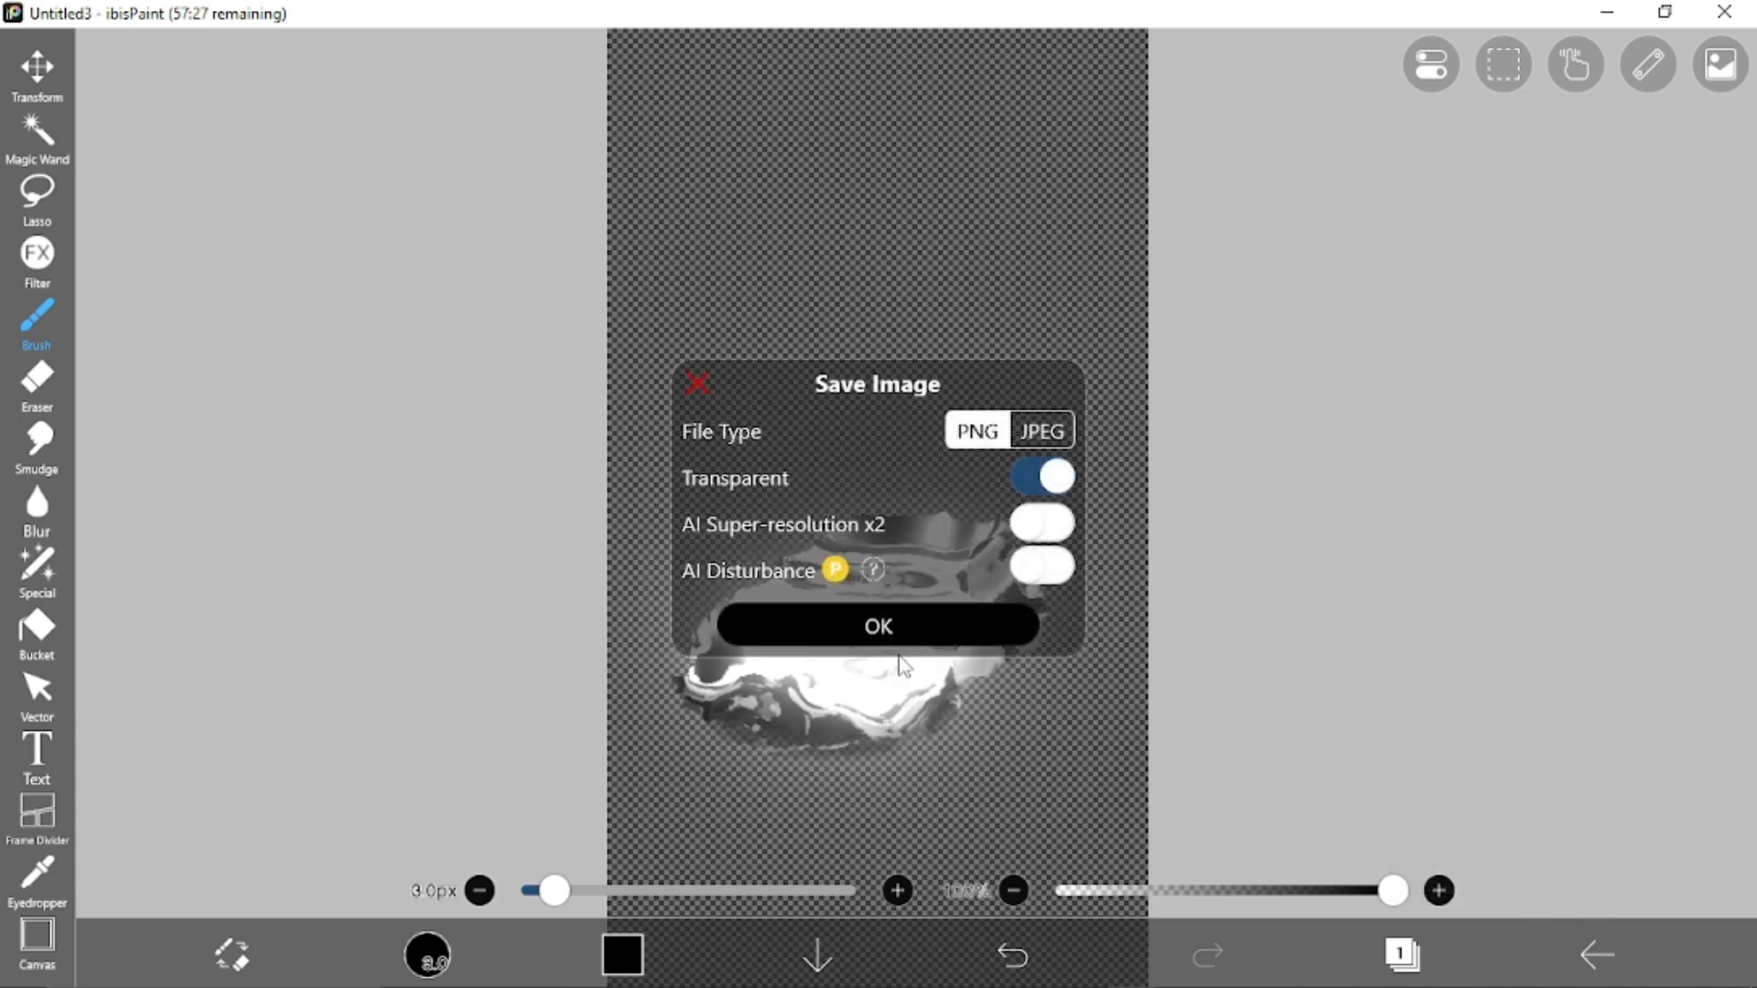
{"action": "left_click", "coordinate": [878, 627]}
{"action": "scroll", "coordinate": [146, 297], "scroll_direction": "down", "scroll_amount": 3}
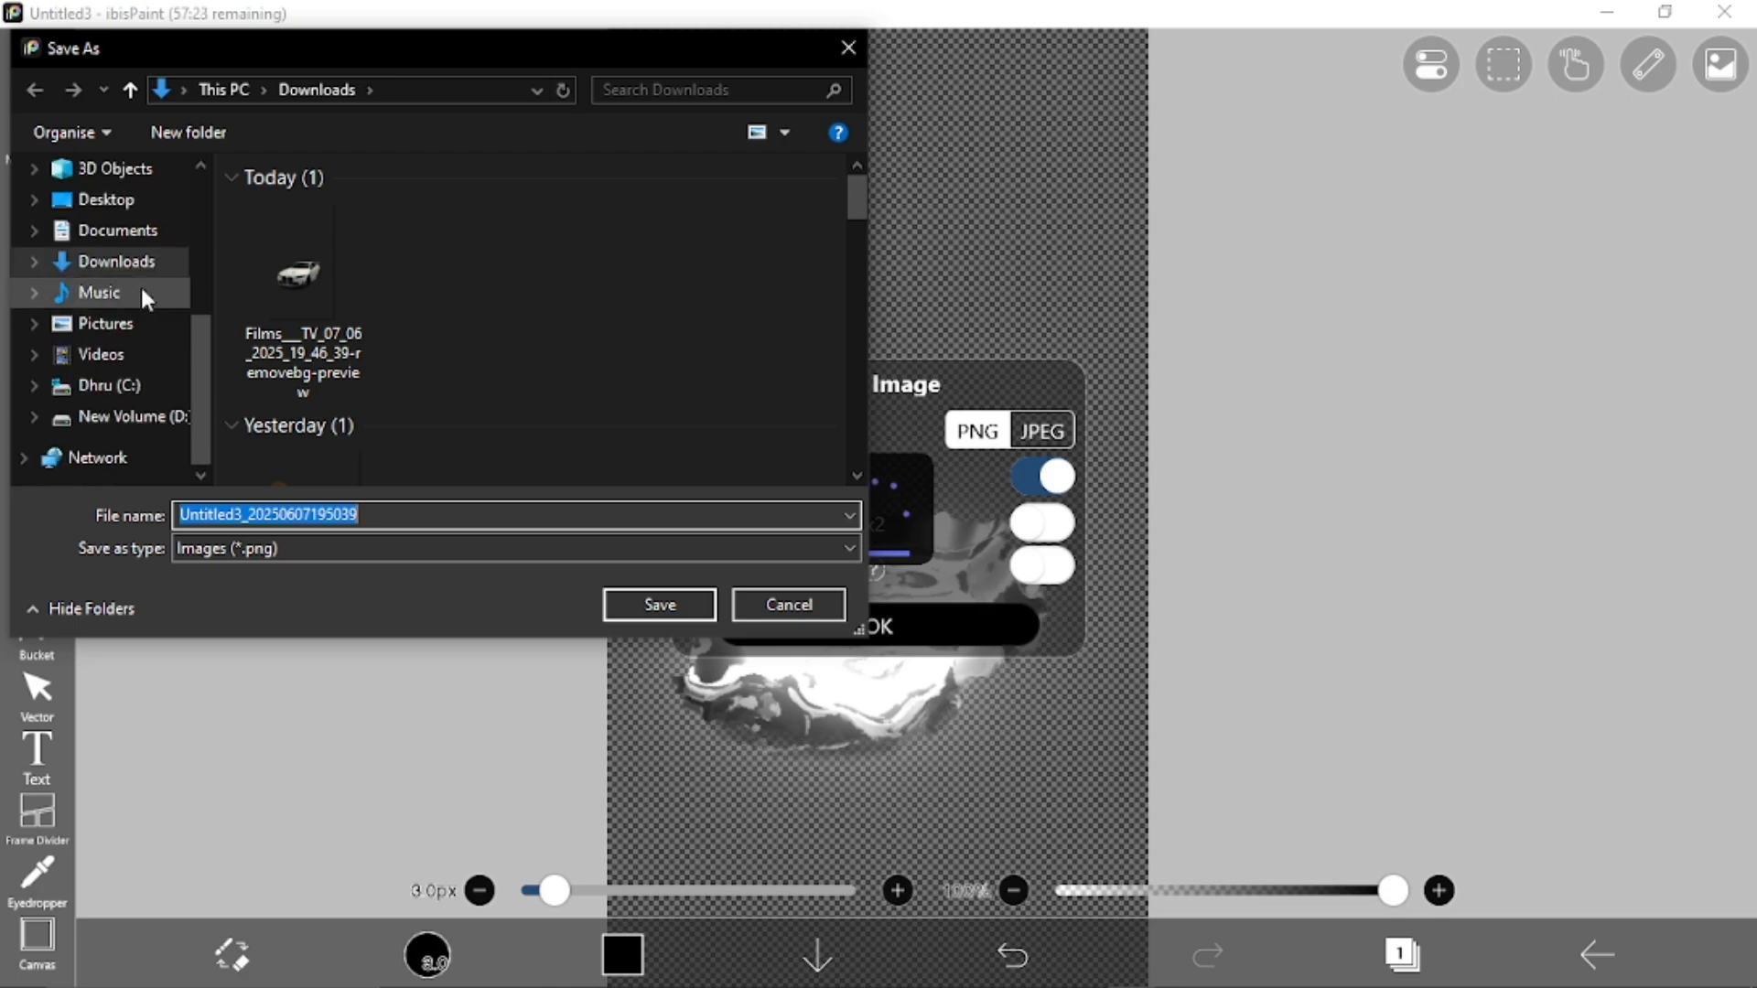
{"action": "left_click", "coordinate": [103, 354]}
{"action": "double_click", "coordinate": [458, 239]}
{"action": "left_click", "coordinate": [693, 611]}
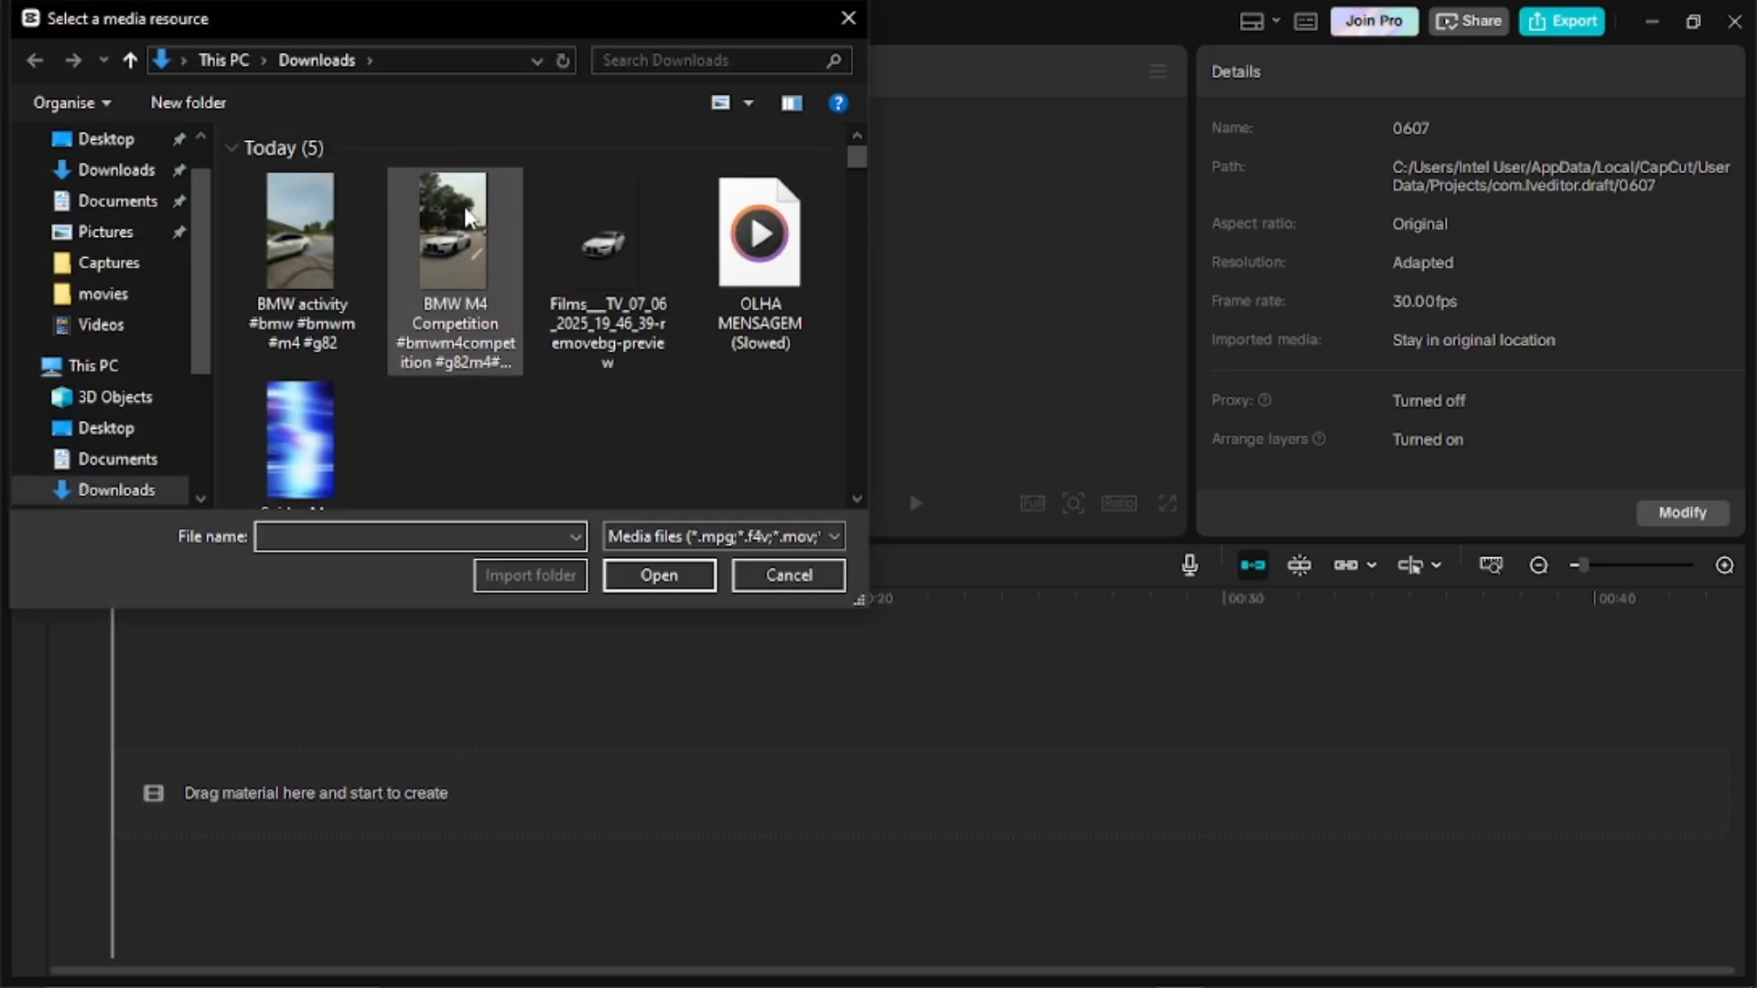
Switch to CapCut, import the BMW M4 Competition video from Downloads onto the timeline and split it into its scenes.
{"action": "double_click", "coordinate": [467, 217]}
{"action": "left_click_drag", "start_coordinate": [260, 243], "coordinate": [561, 657]}
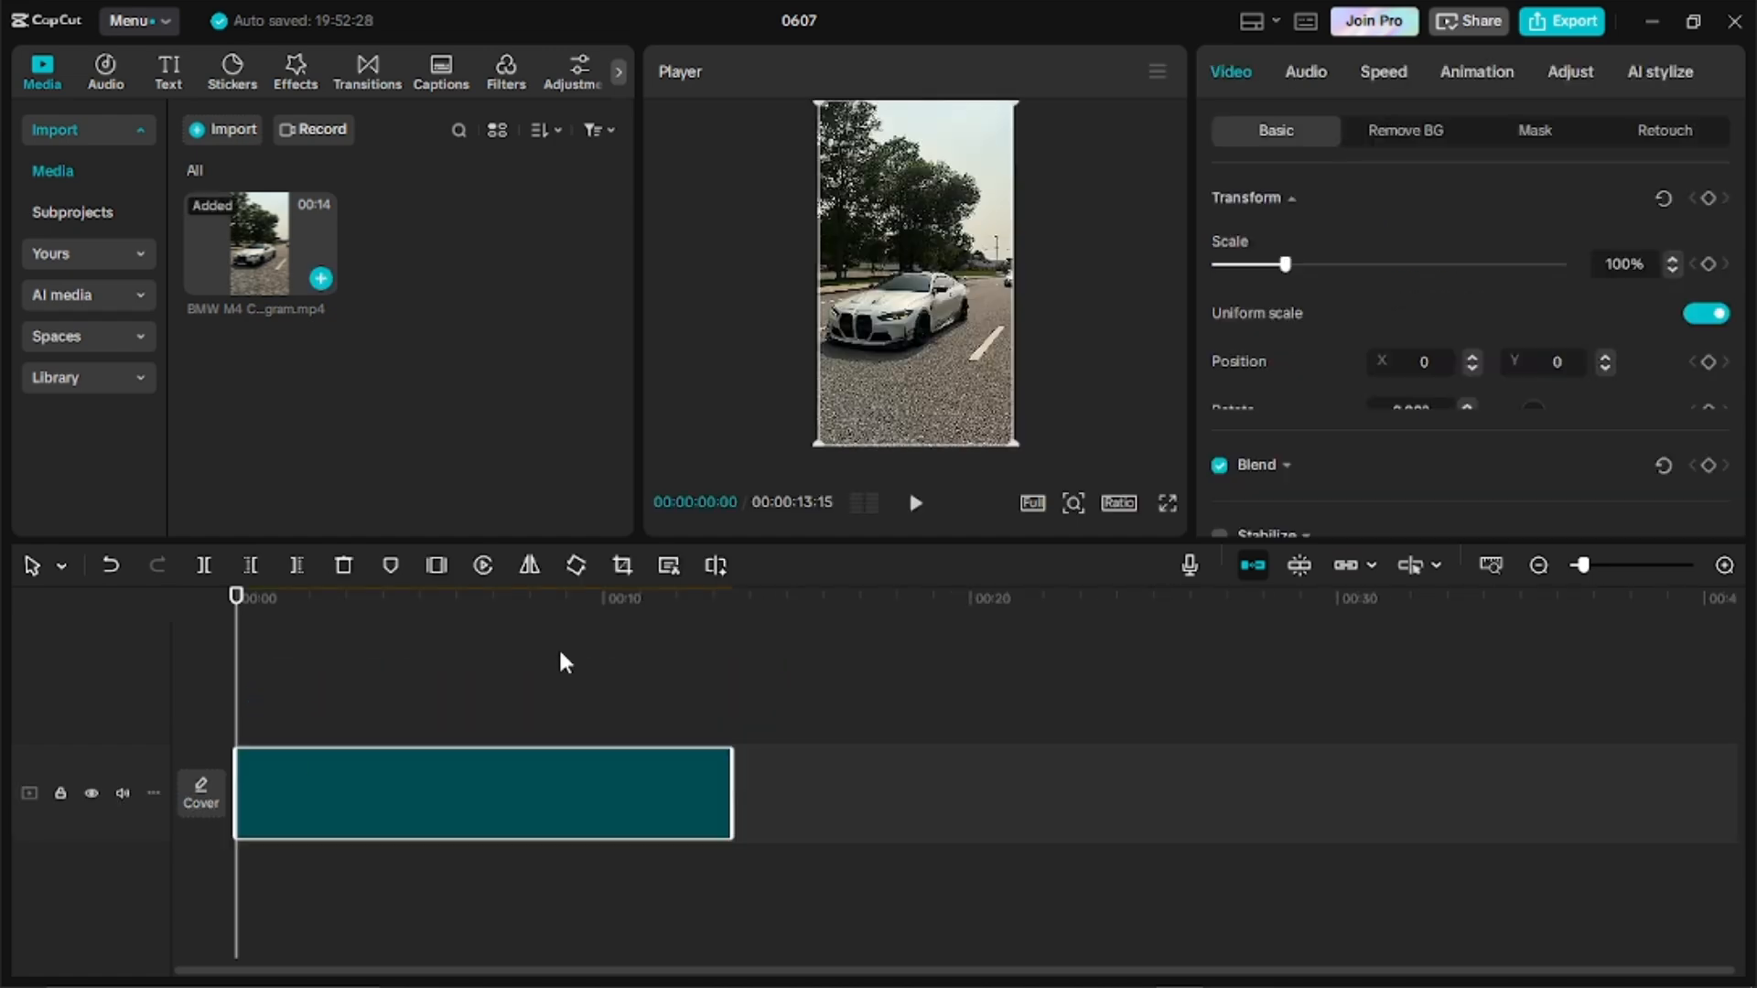
{"action": "left_click_drag", "start_coordinate": [239, 666], "coordinate": [388, 678]}
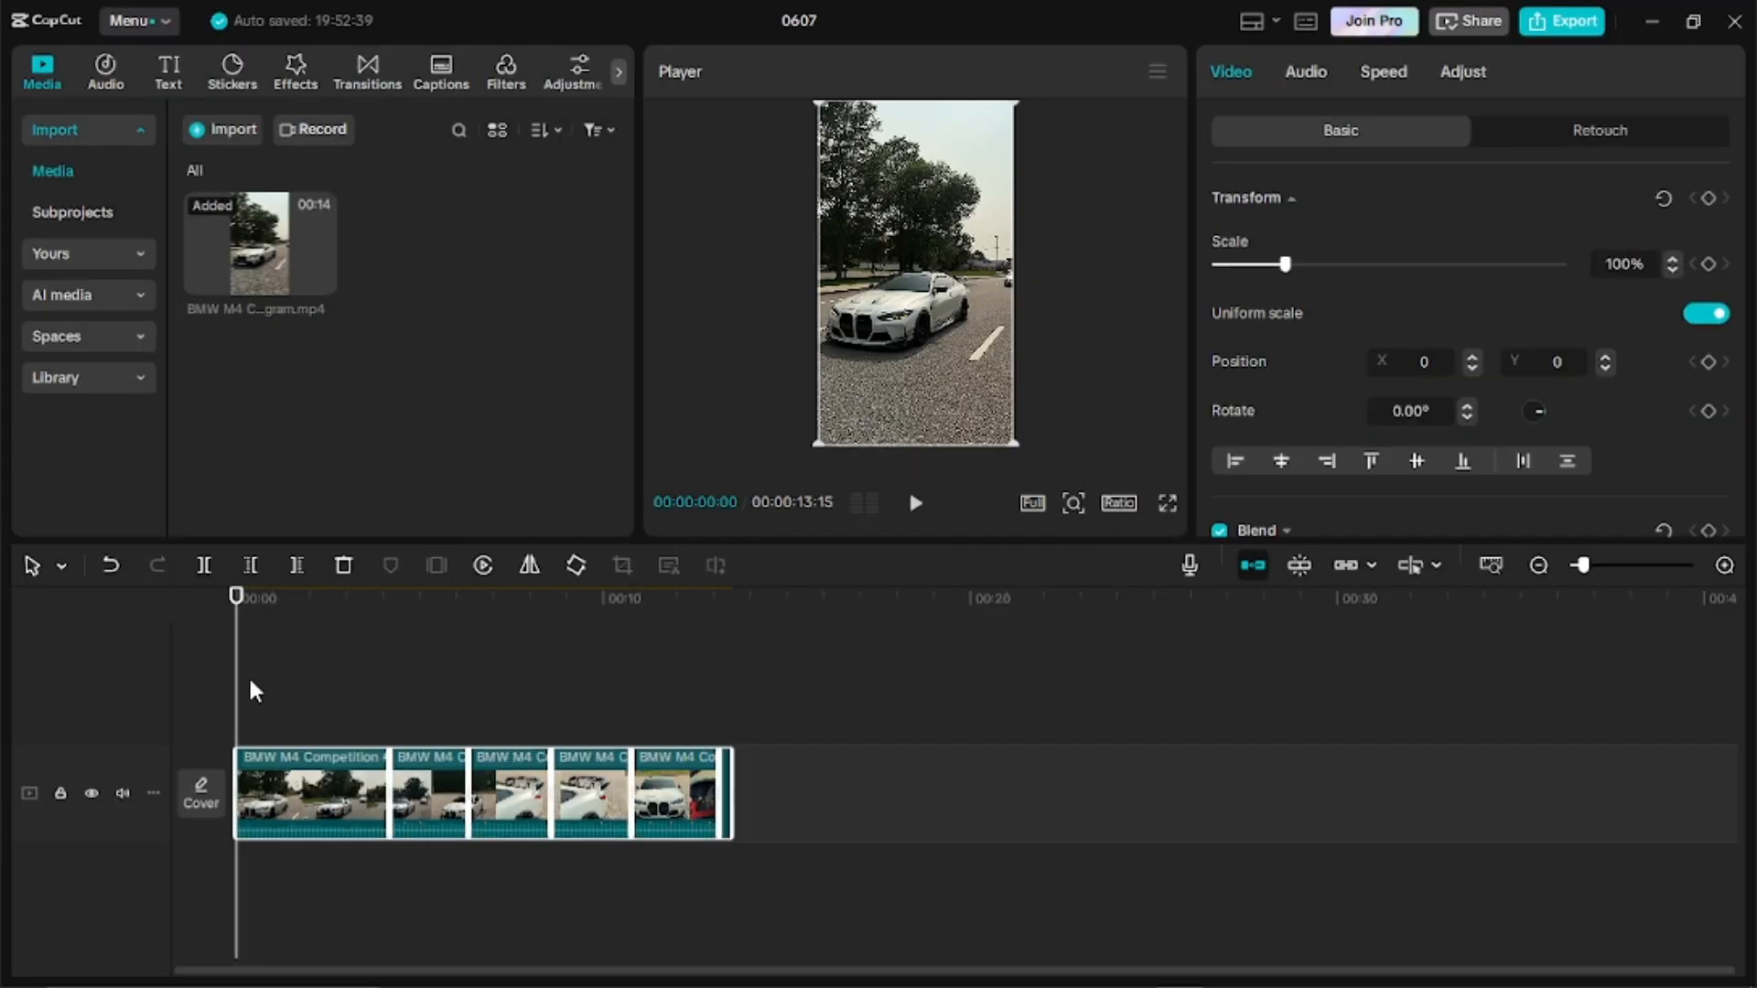
{"action": "left_click", "coordinate": [310, 680]}
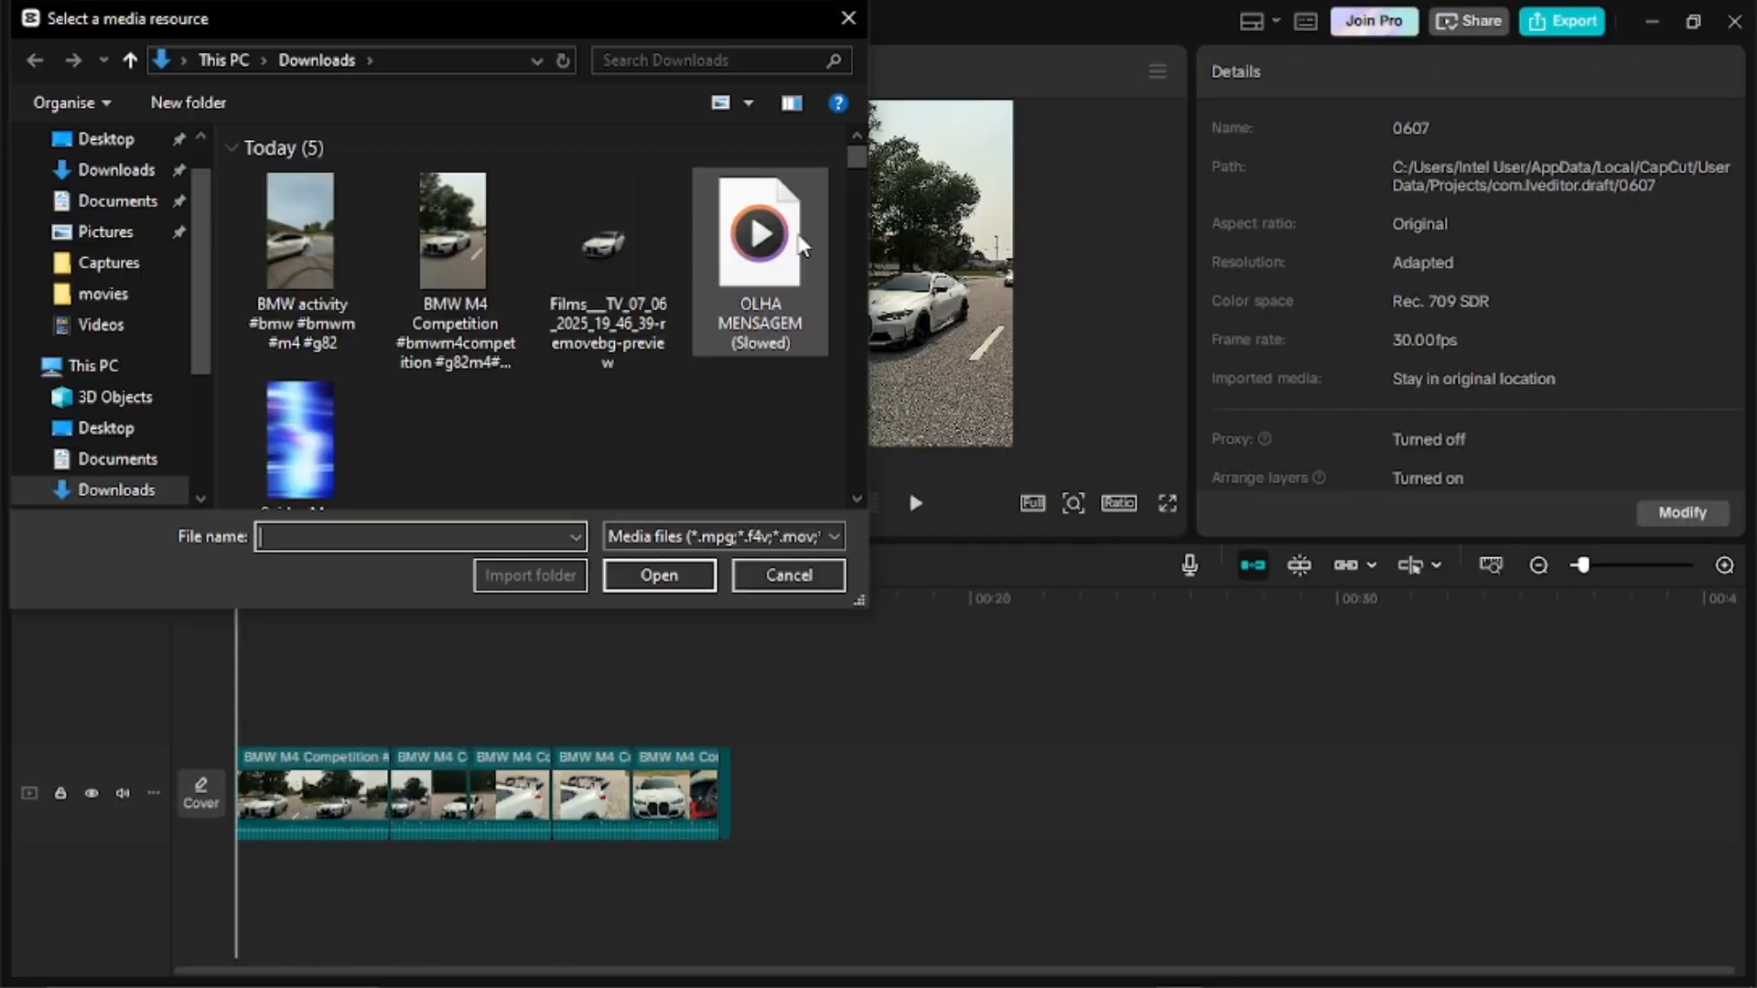
Import OLHA MENSAGEM (Slowed) onto the timeline below the video and generate beat markers for the song.
{"action": "double_click", "coordinate": [798, 245]}
{"action": "left_click_drag", "start_coordinate": [455, 332], "coordinate": [235, 888]}
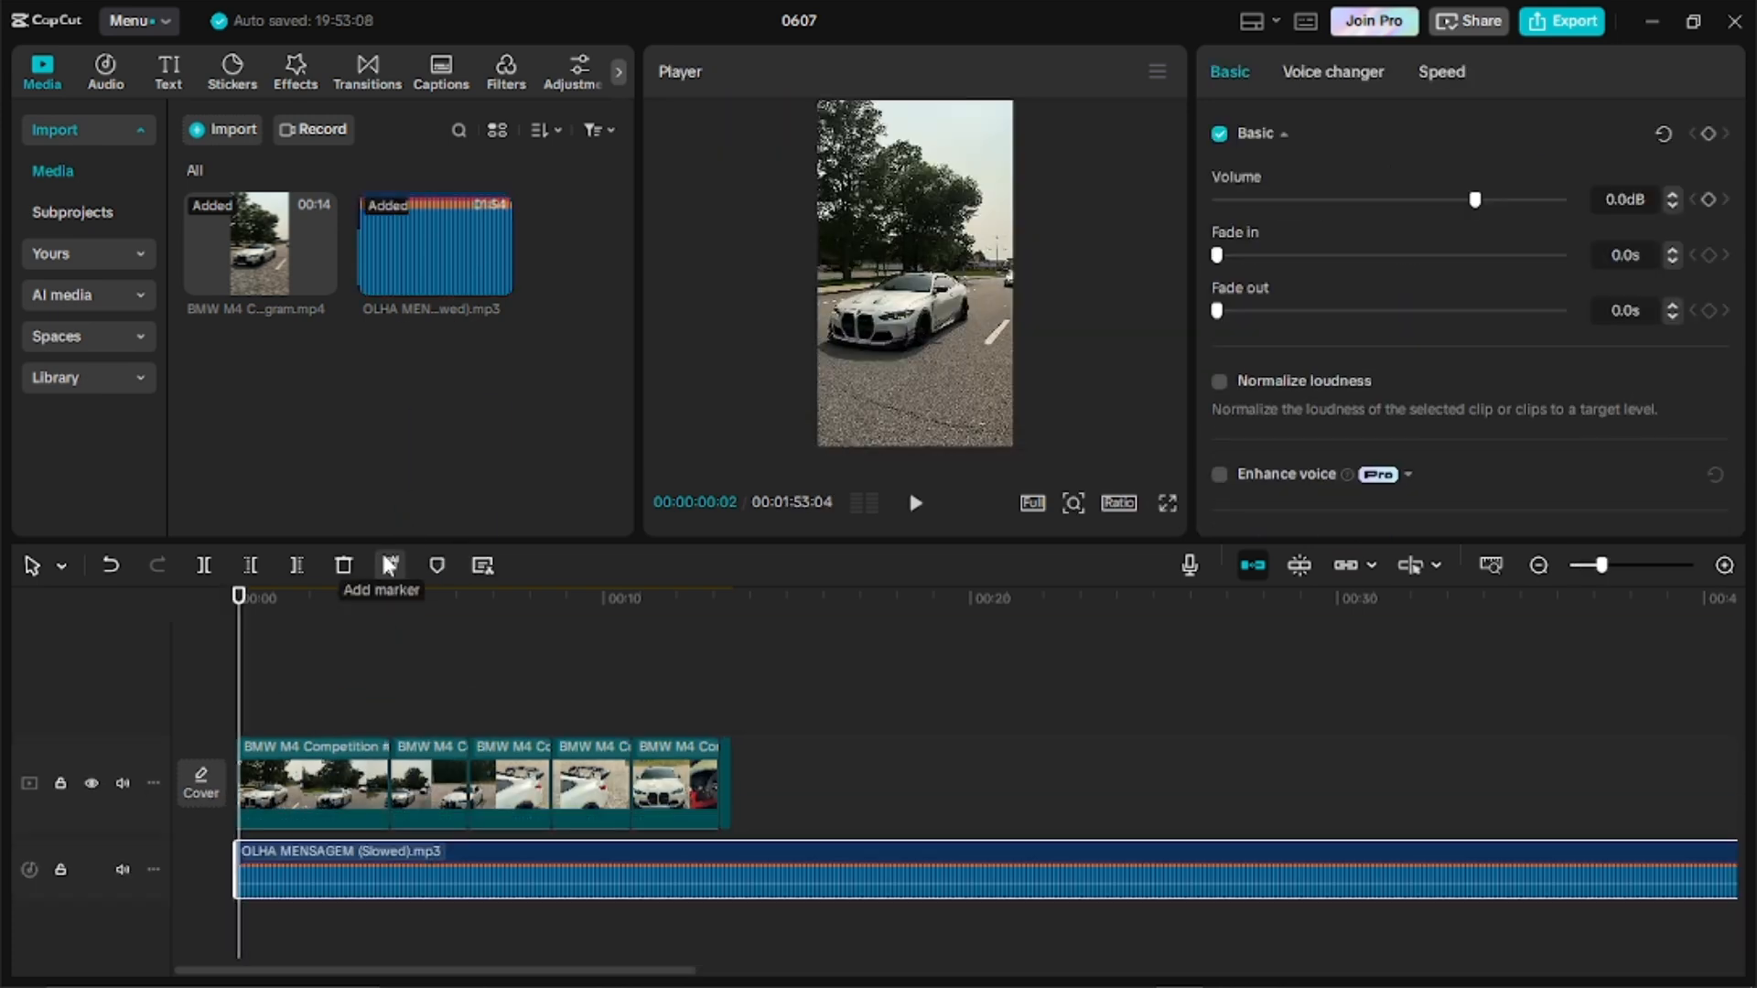
{"action": "left_click", "coordinate": [390, 564]}
{"action": "left_click", "coordinate": [416, 677]}
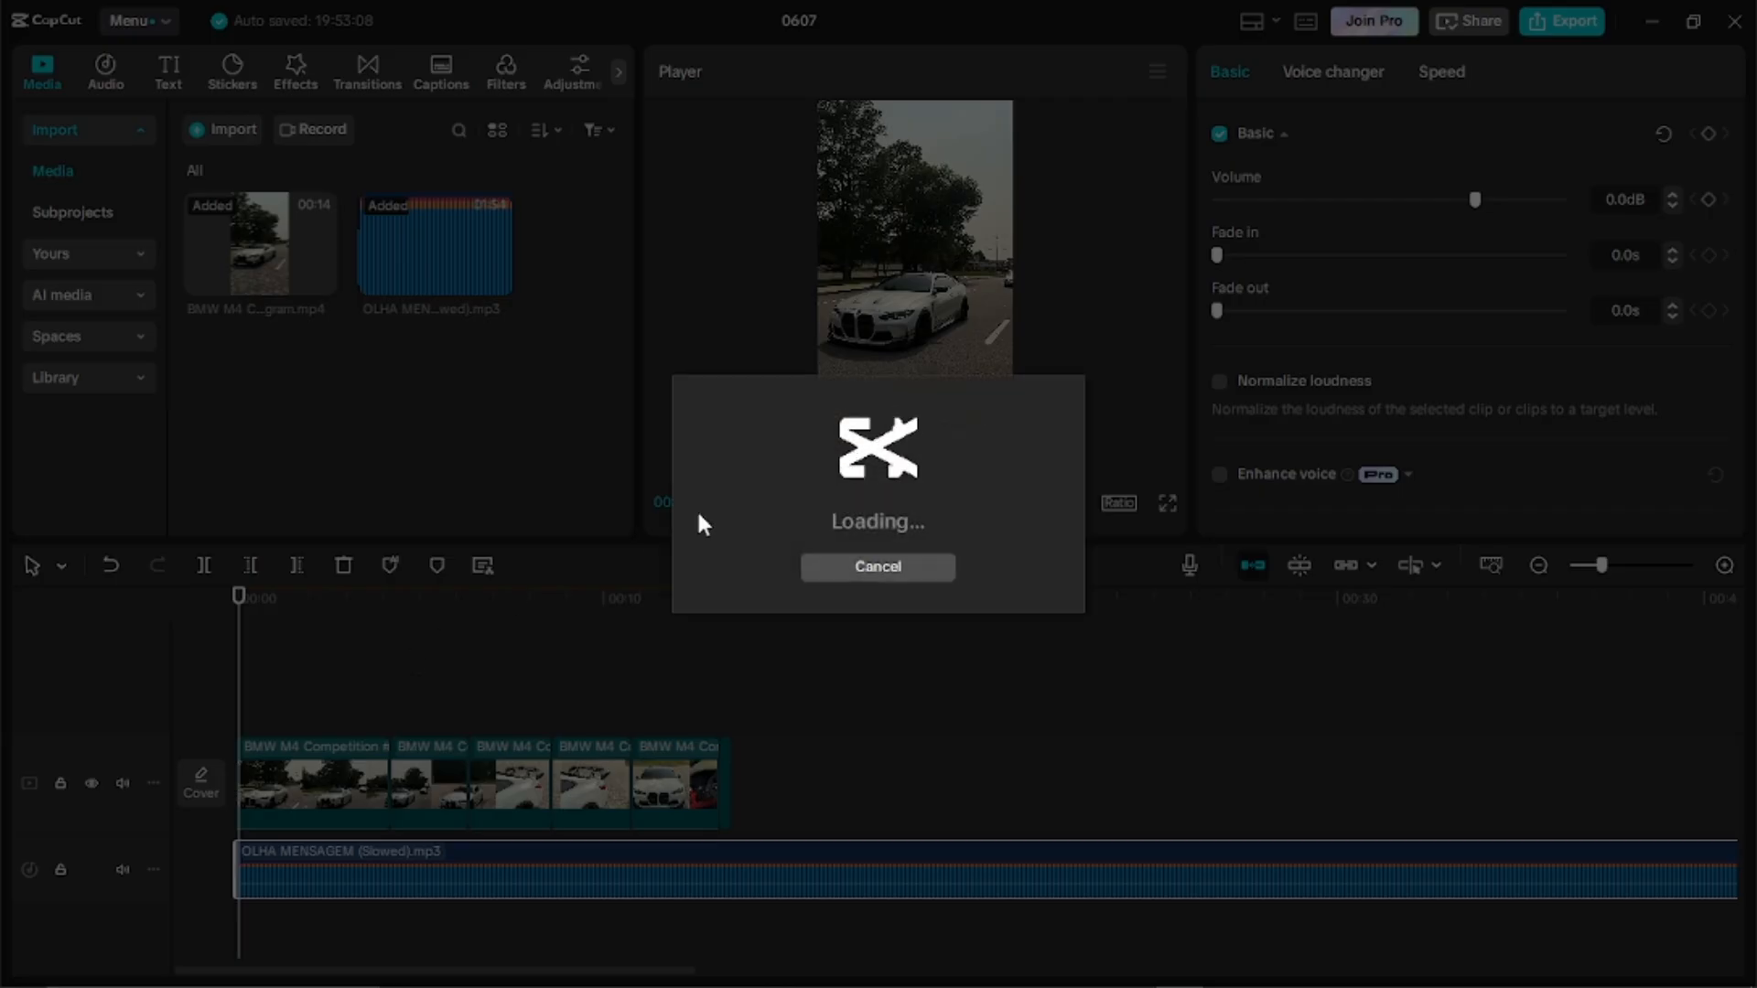
Slow the first video clip to 0.87x so it extends past the next beat marker.
{"action": "left_click_drag", "start_coordinate": [385, 706], "coordinate": [393, 705]}
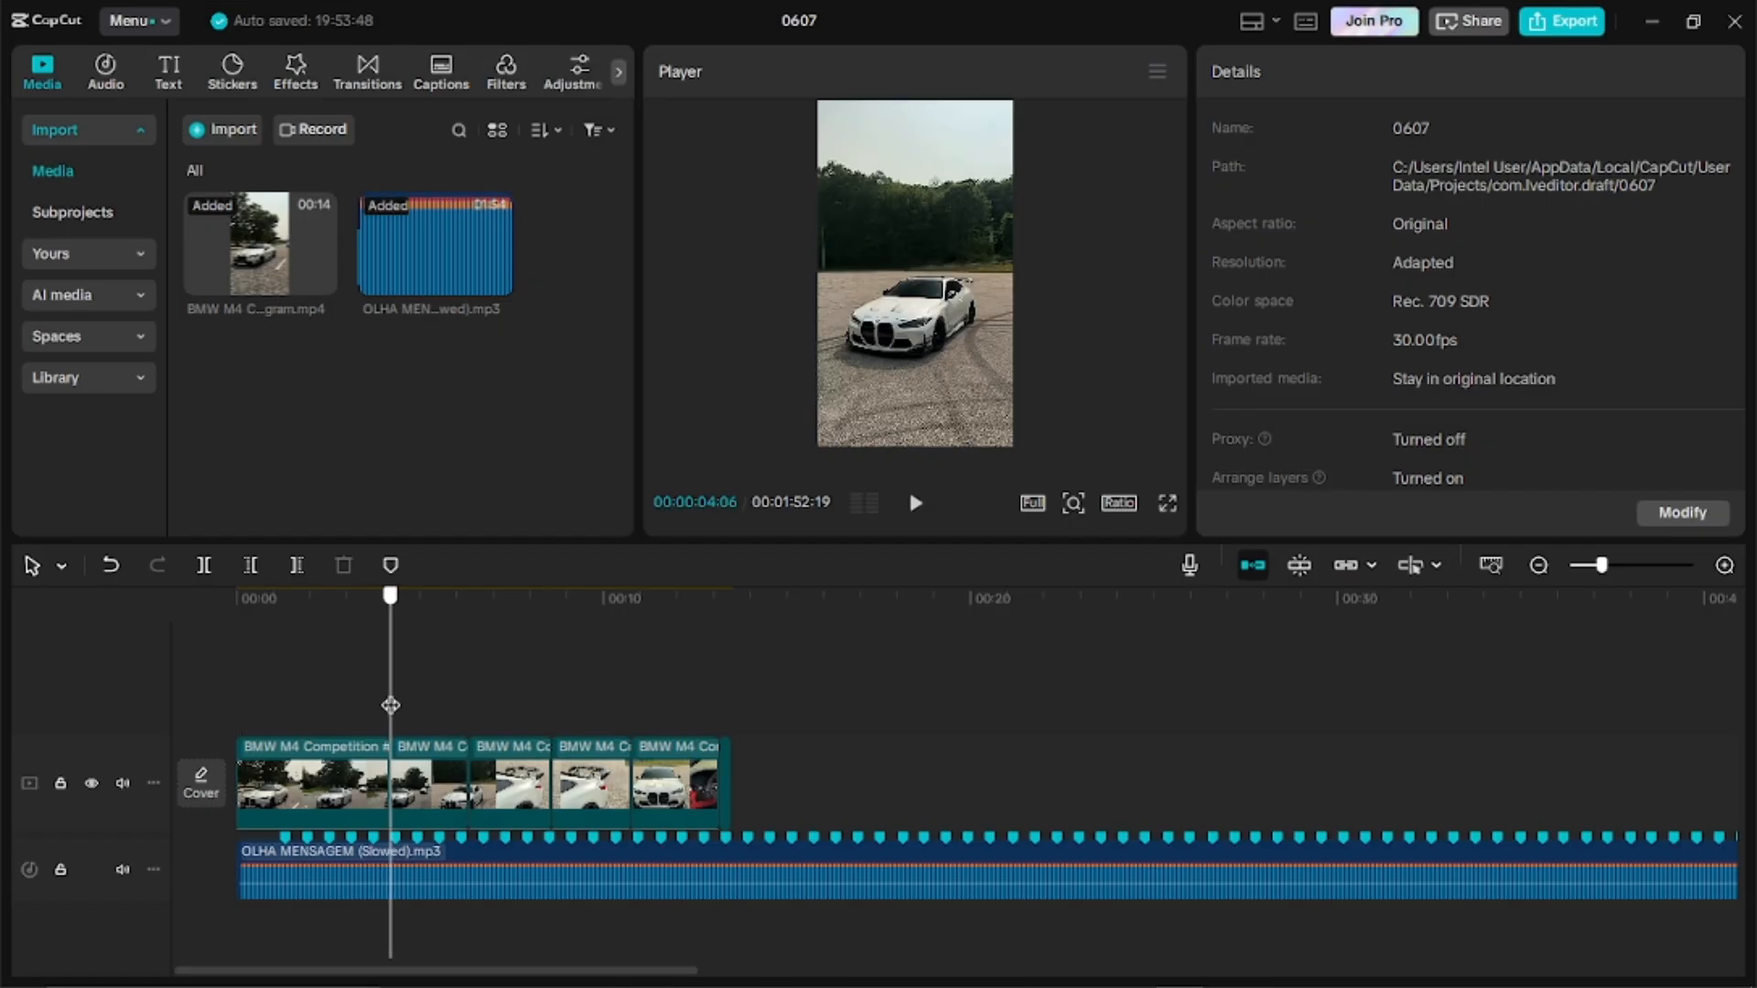
{"action": "left_click_drag", "start_coordinate": [1603, 565], "coordinate": [1626, 565]}
{"action": "left_click_drag", "start_coordinate": [392, 669], "coordinate": [377, 690]}
{"action": "left_click", "coordinate": [344, 788]}
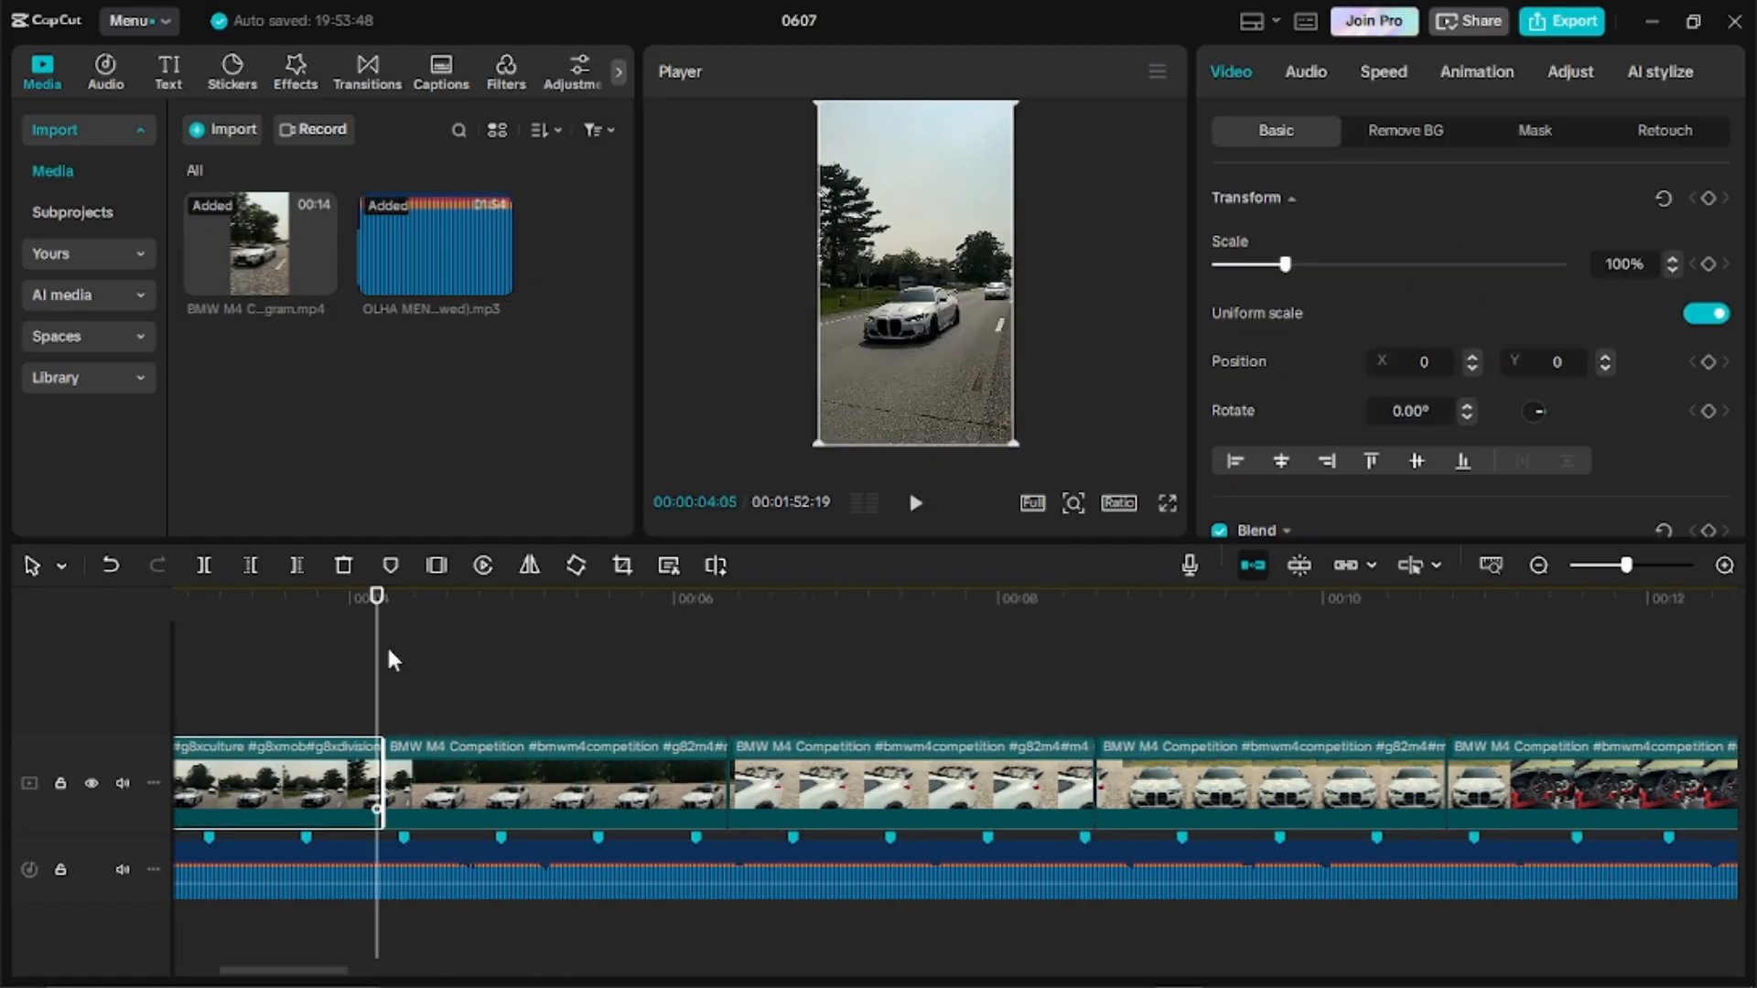
{"action": "left_click", "coordinate": [1375, 73]}
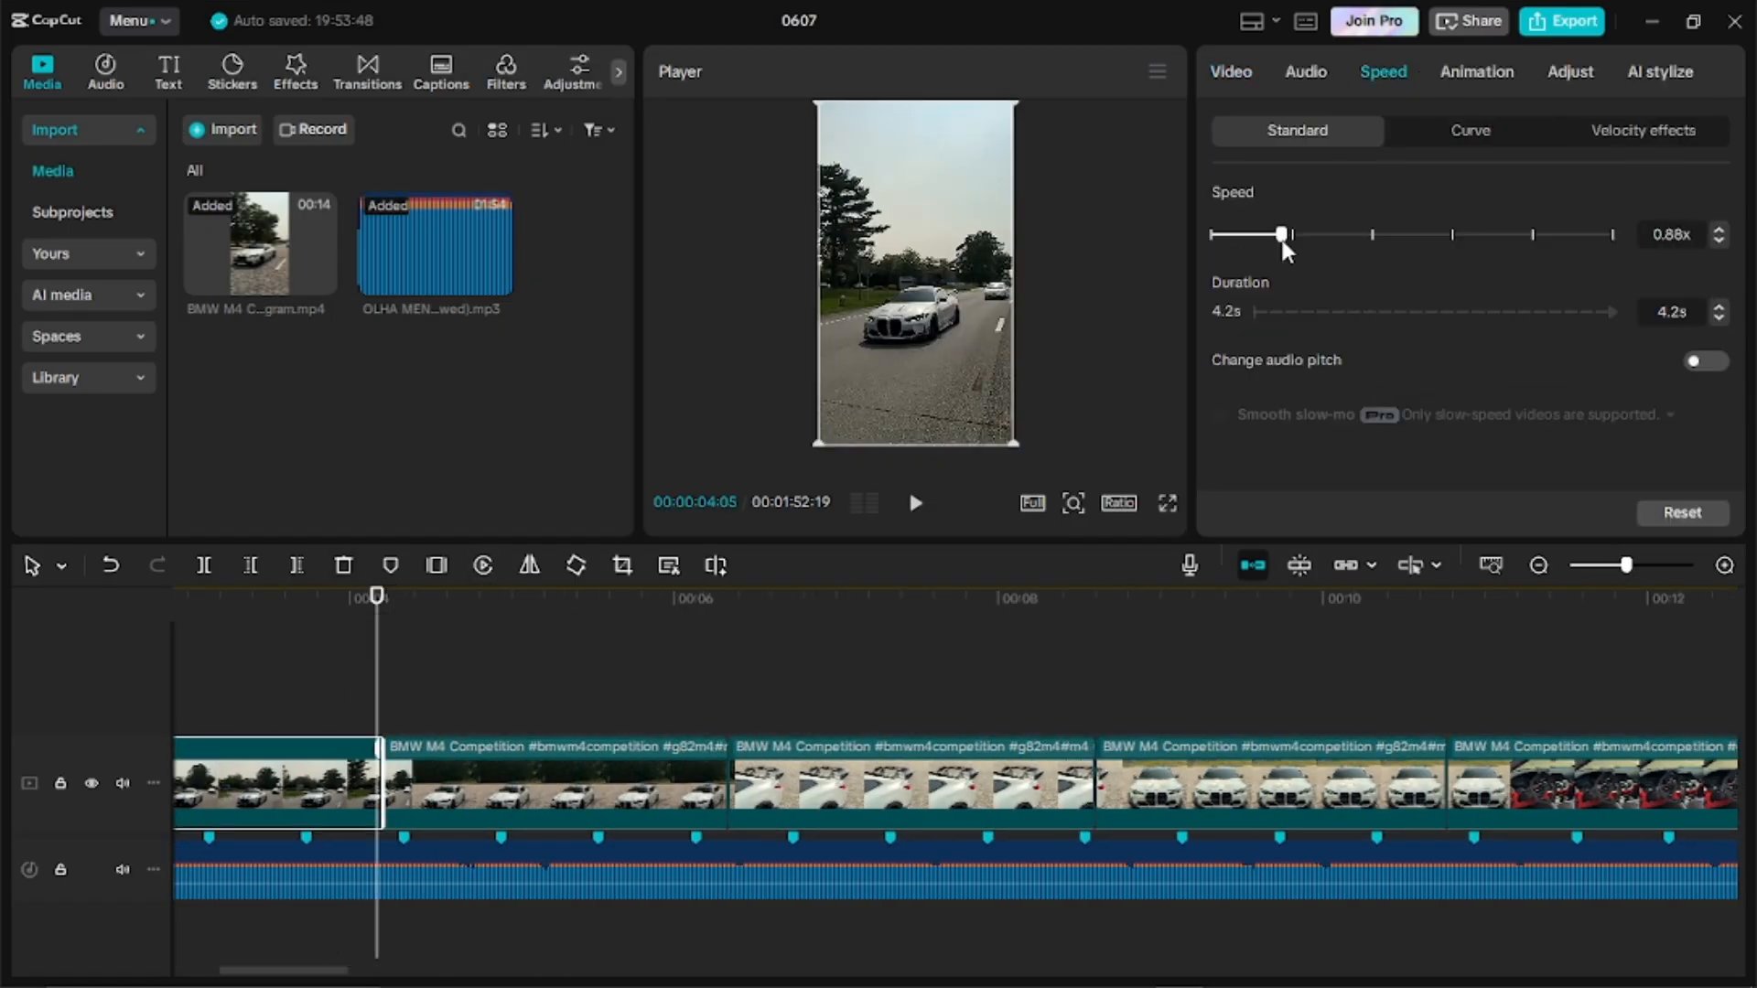
{"action": "left_click_drag", "start_coordinate": [1282, 241], "coordinate": [1280, 241]}
Split the first clip at the beat marker at 00:00:04:10 and delete the leftover part.
{"action": "left_click_drag", "start_coordinate": [378, 682], "coordinate": [404, 685]}
{"action": "left_click", "coordinate": [204, 576]}
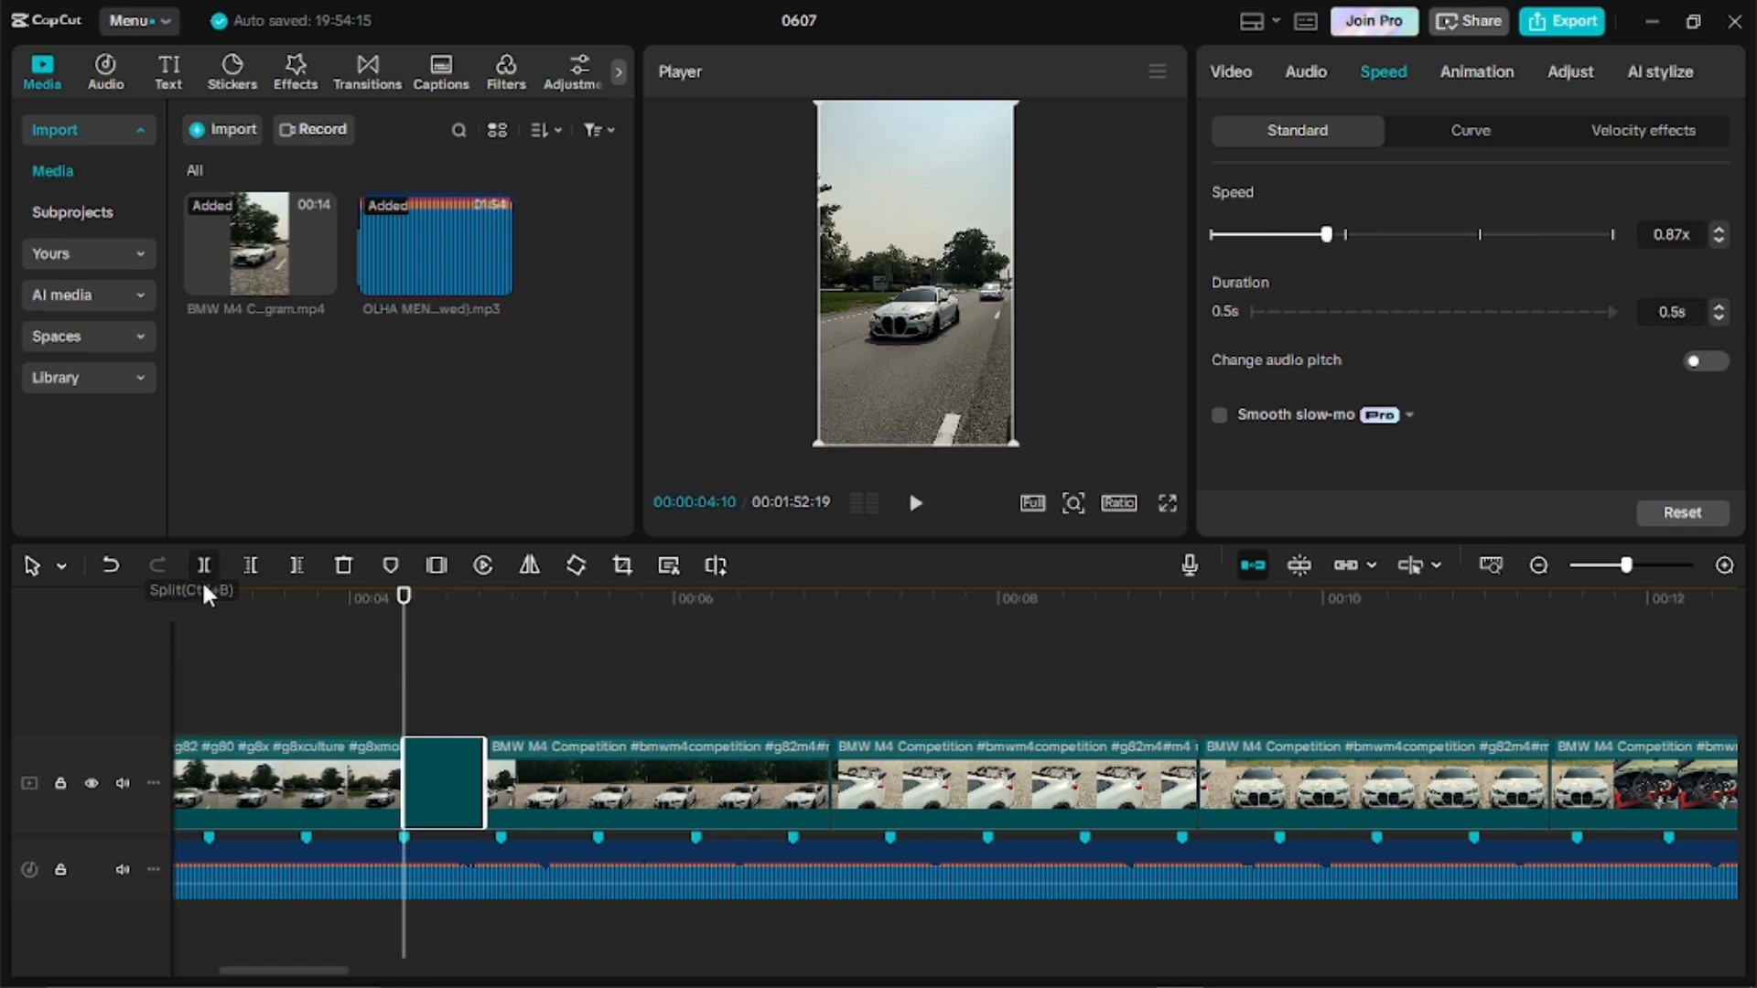
{"action": "key", "text": "Delete"}
{"action": "left_click", "coordinate": [414, 709]}
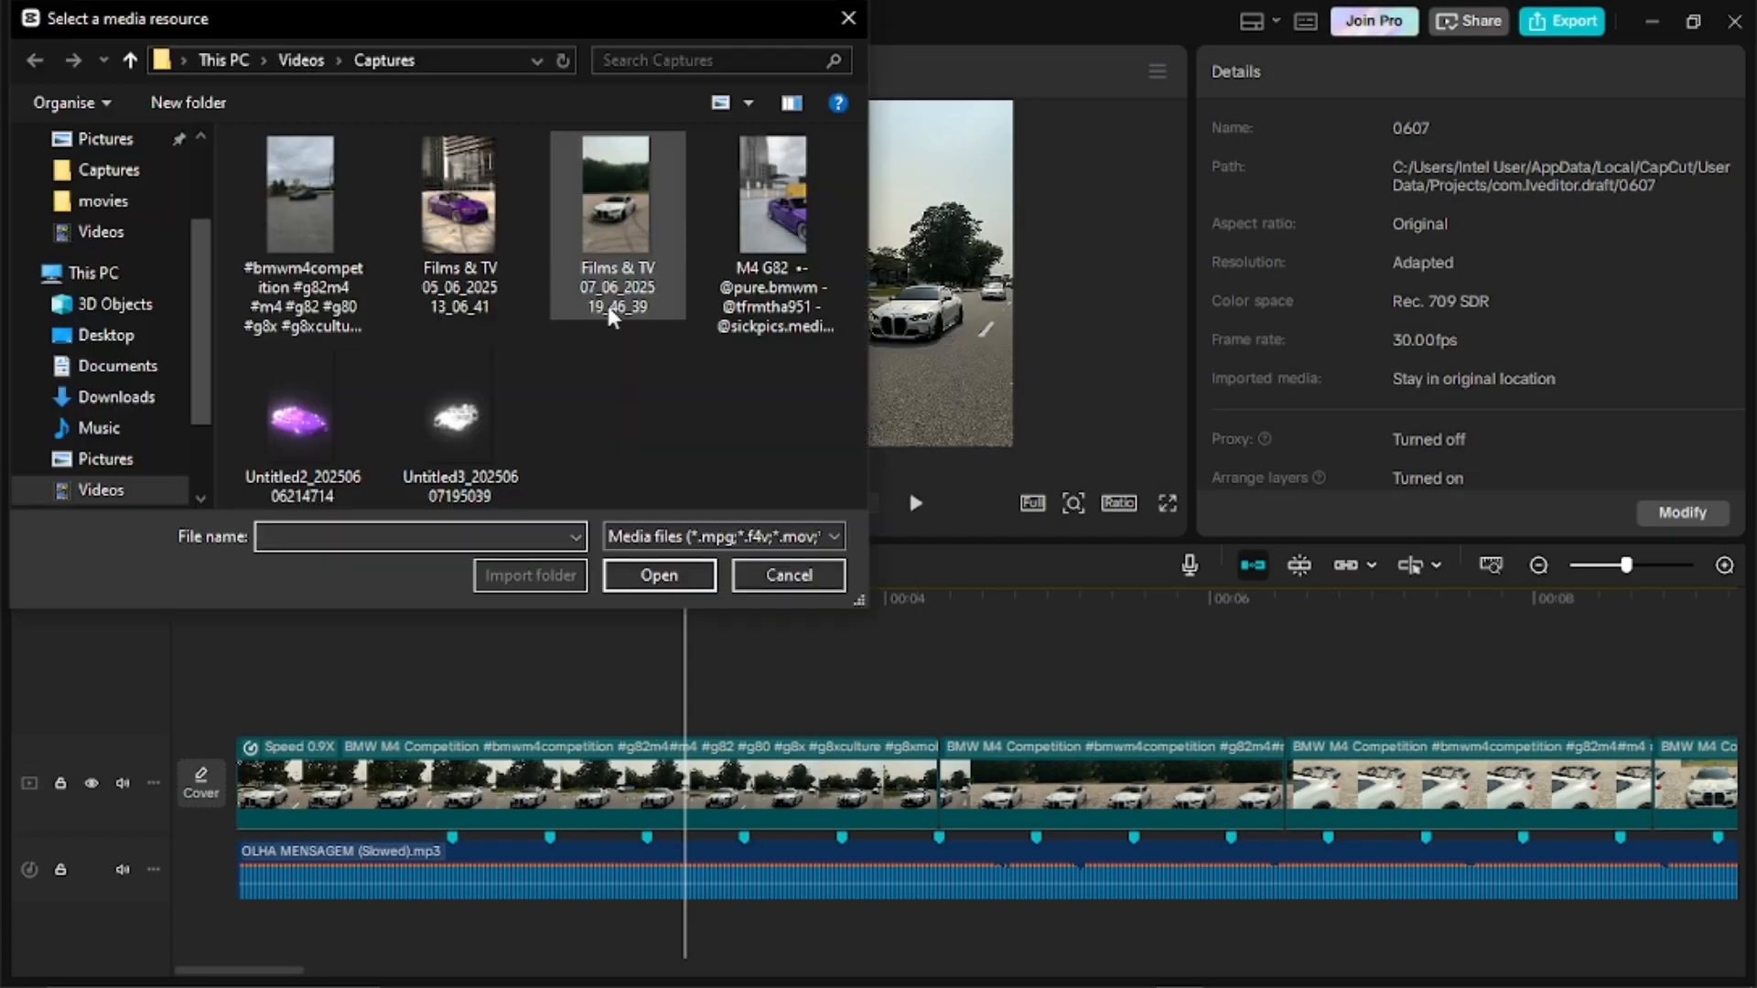
{"action": "scroll", "coordinate": [114, 247], "scroll_direction": "up", "scroll_amount": 2}
{"action": "left_click", "coordinate": [116, 169]}
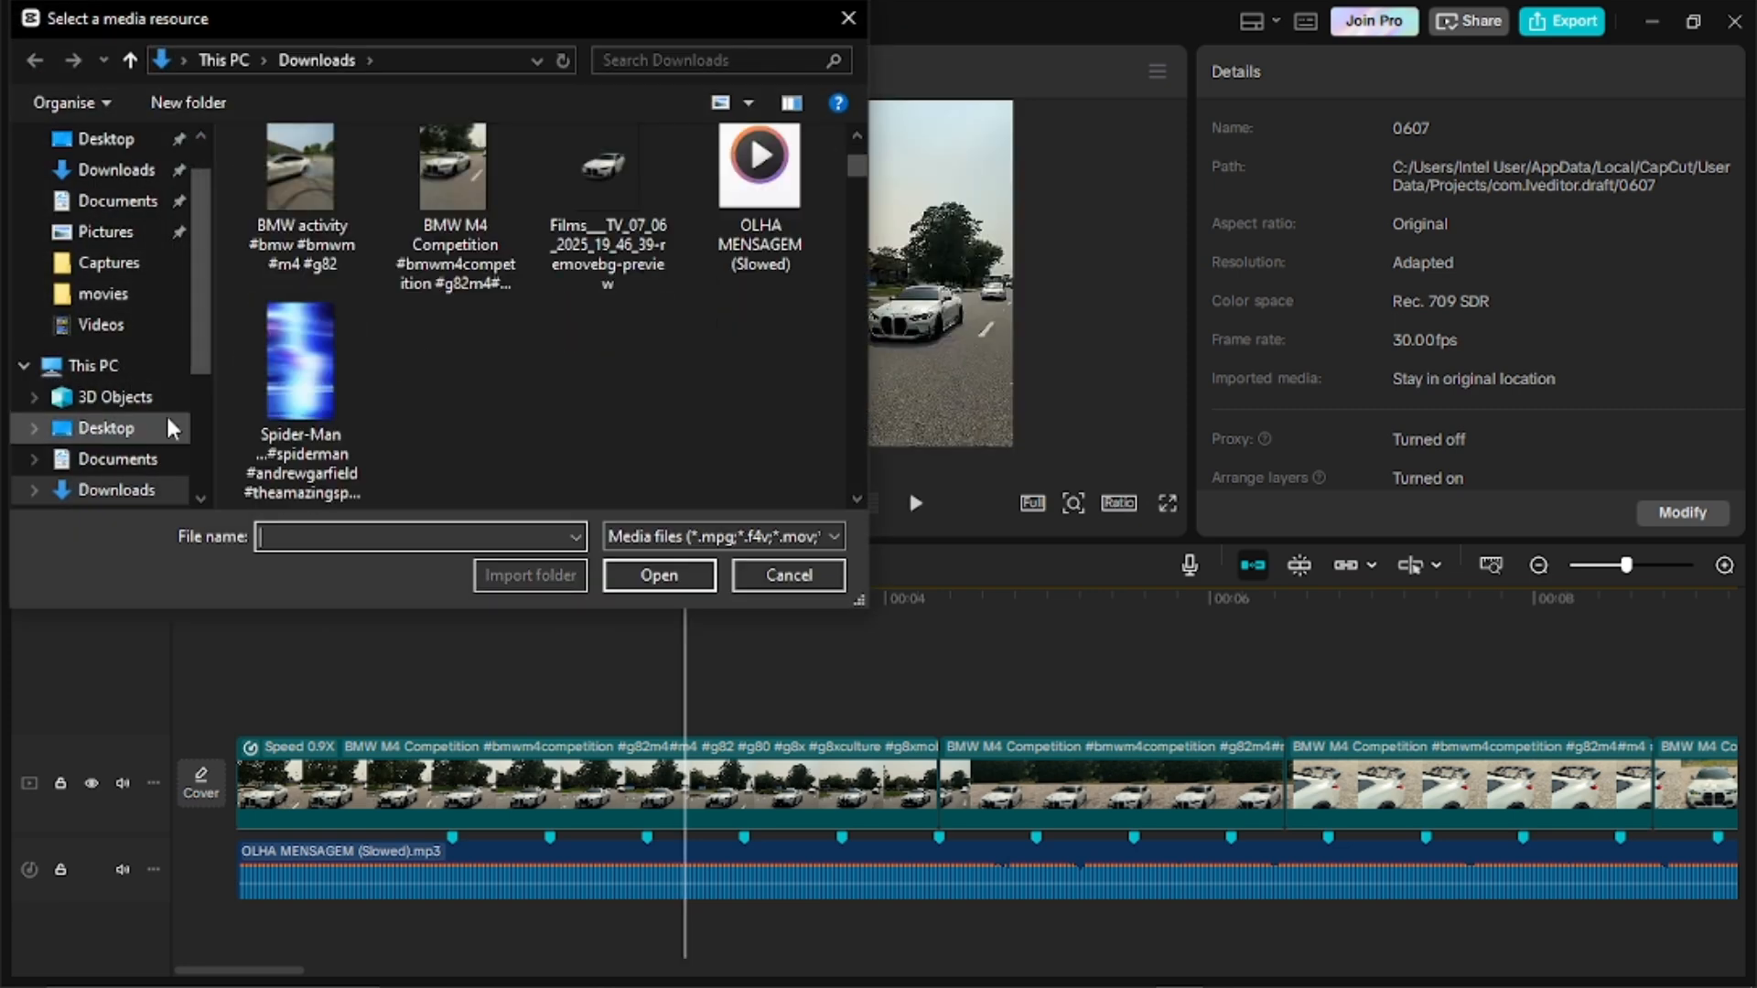
{"action": "scroll", "coordinate": [138, 457], "scroll_direction": "down", "scroll_amount": 2}
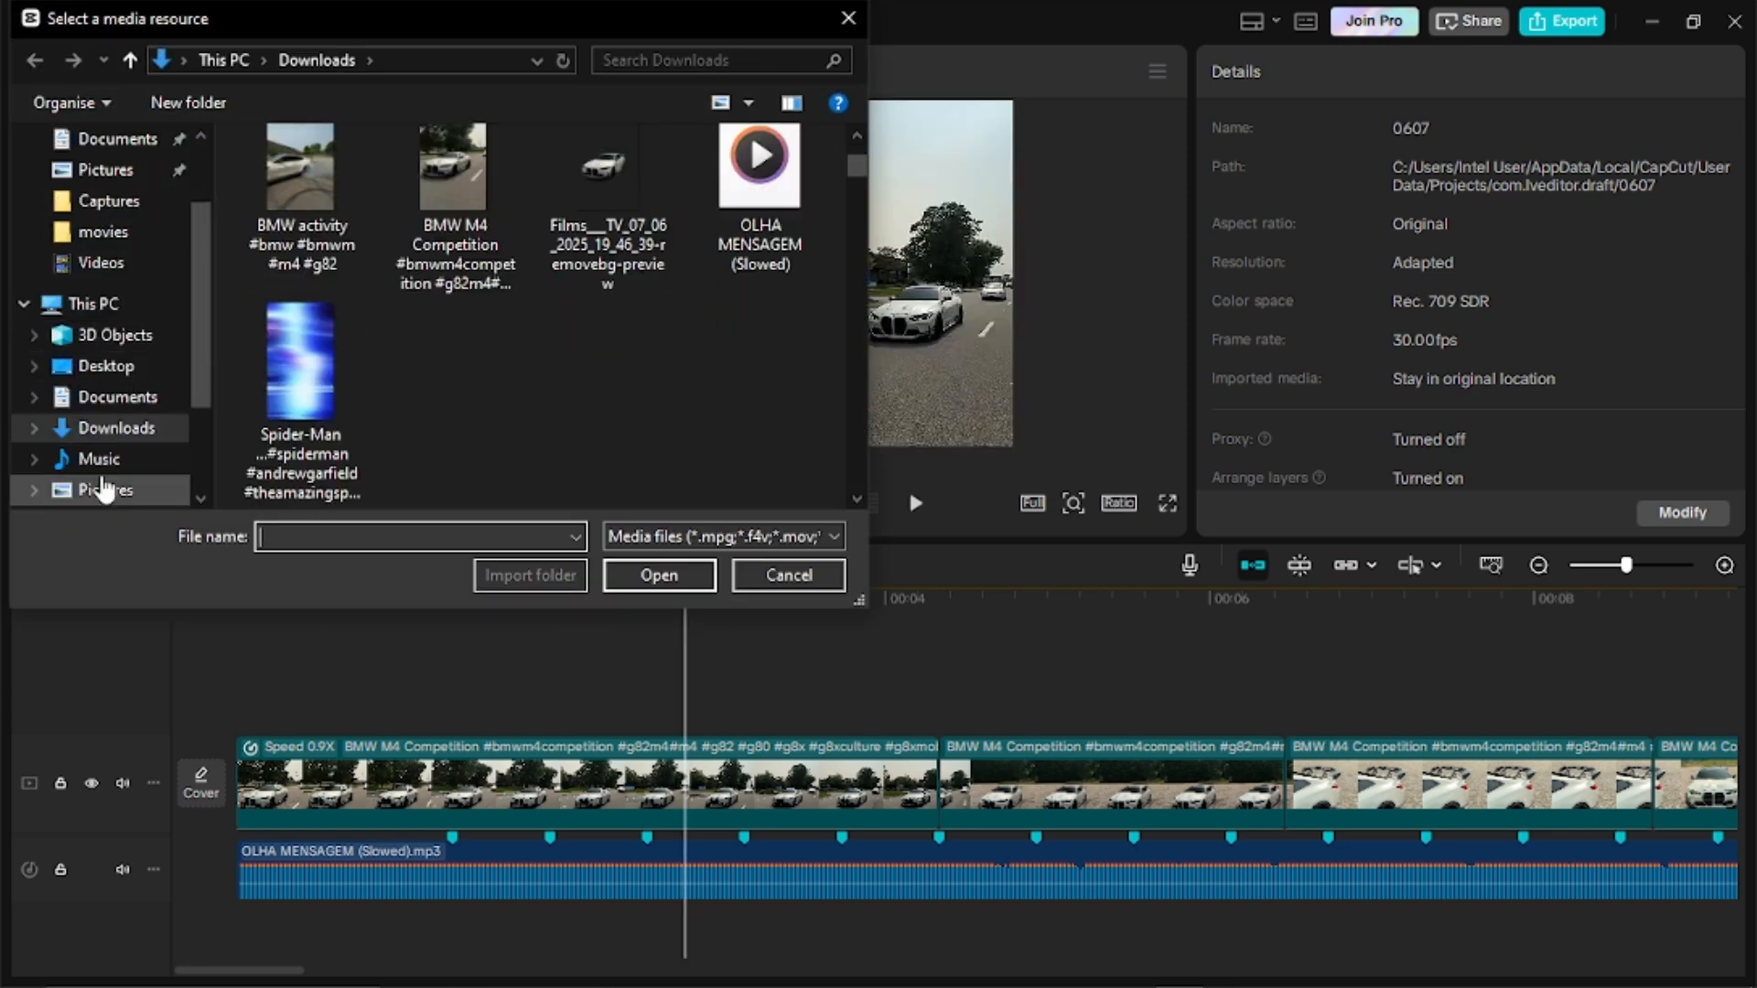
{"action": "left_click", "coordinate": [121, 434]}
{"action": "double_click", "coordinate": [476, 217]}
{"action": "left_click", "coordinate": [476, 416]}
{"action": "double_click", "coordinate": [476, 416]}
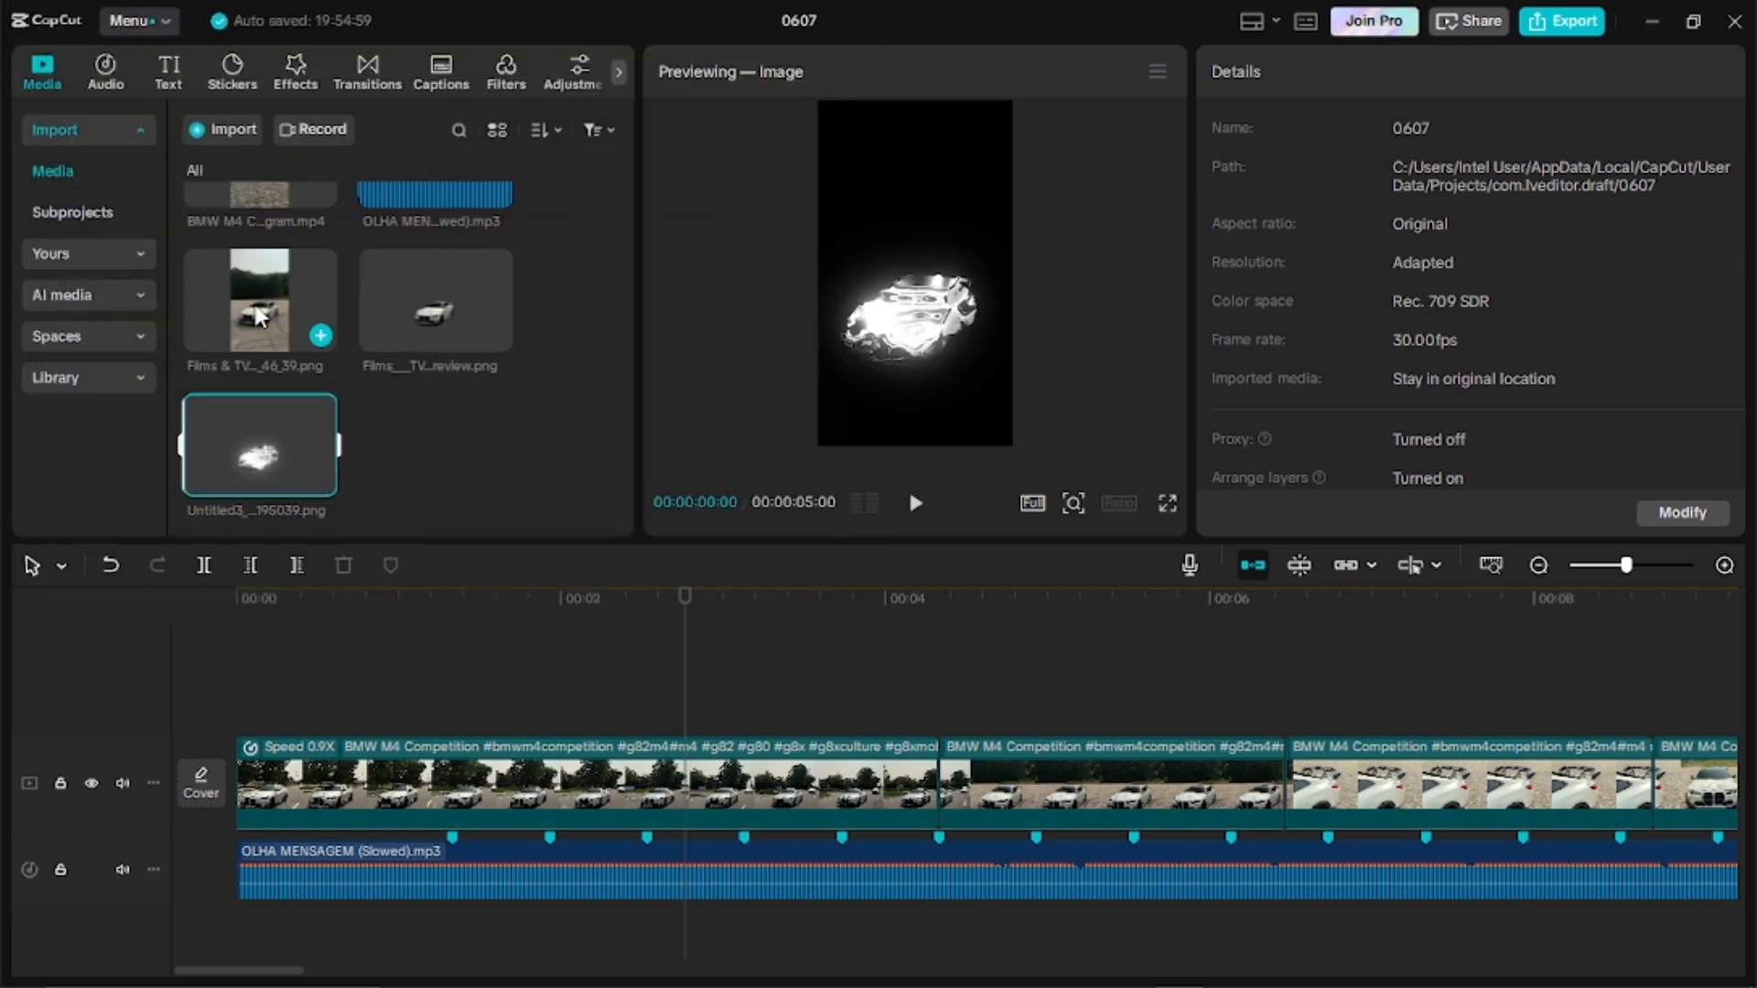
Place the background-removed car image above the end of the first clip and add a 100% scale keyframe at 00:00:04:10.
{"action": "left_click_drag", "start_coordinate": [260, 393], "coordinate": [729, 693]}
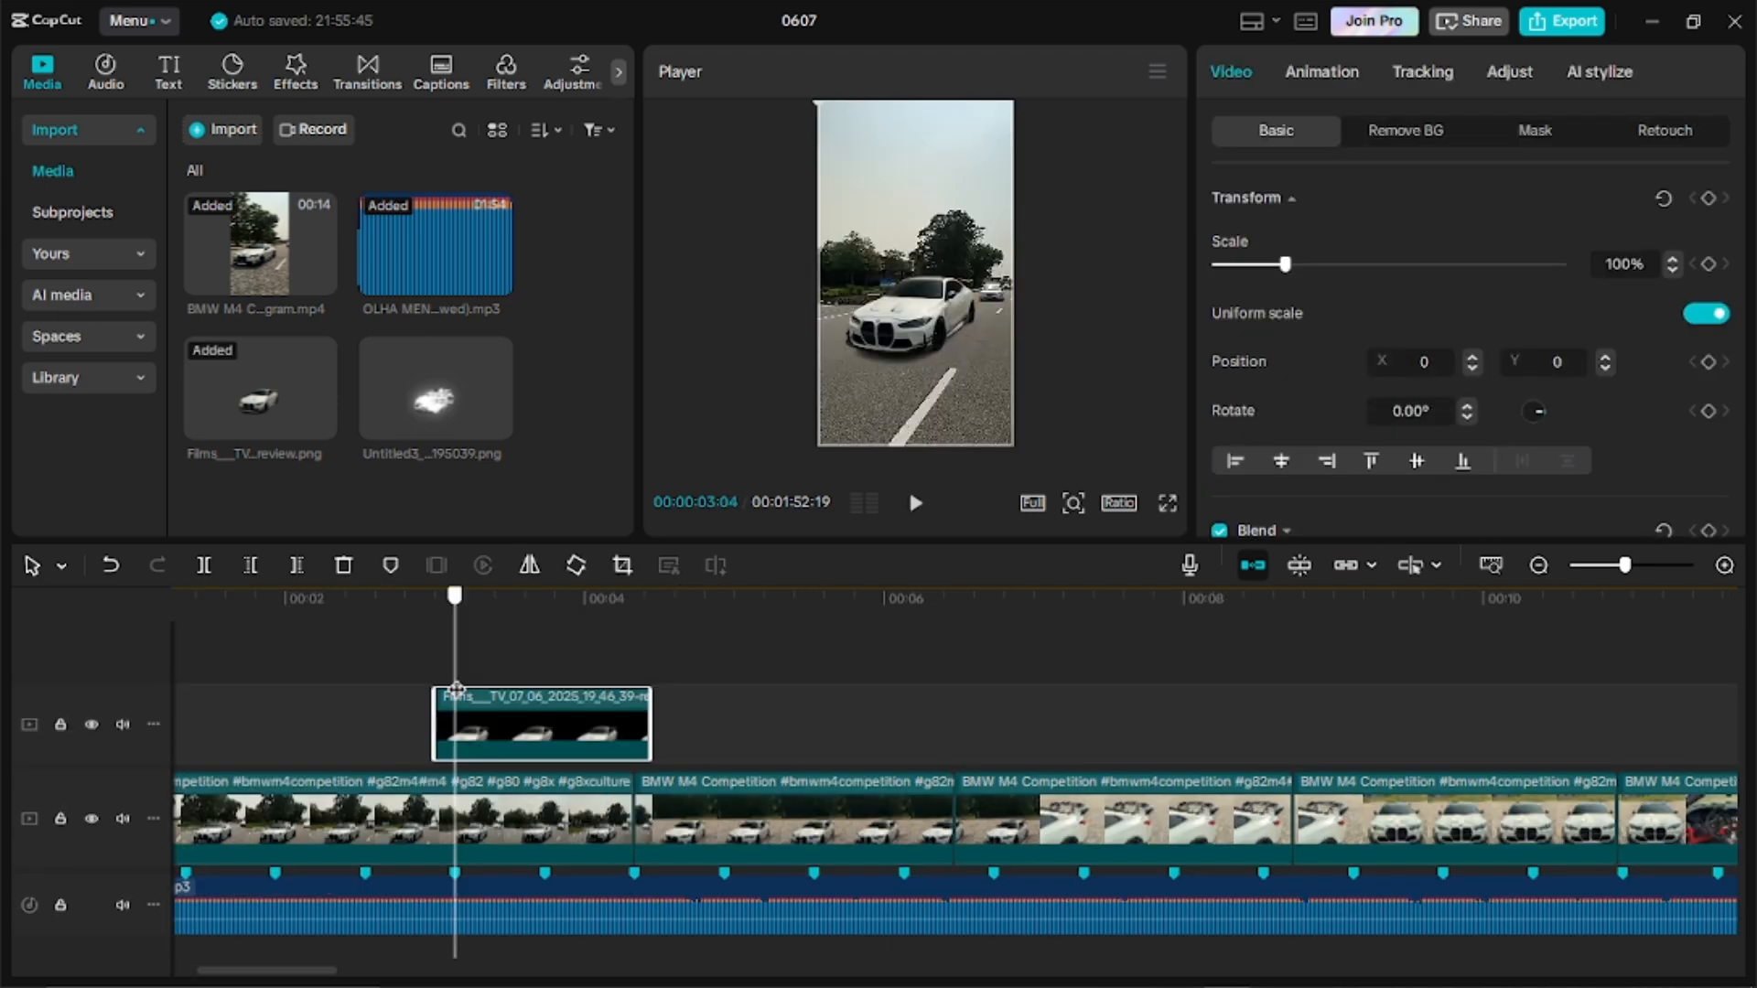
{"action": "left_click_drag", "start_coordinate": [457, 688], "coordinate": [638, 762]}
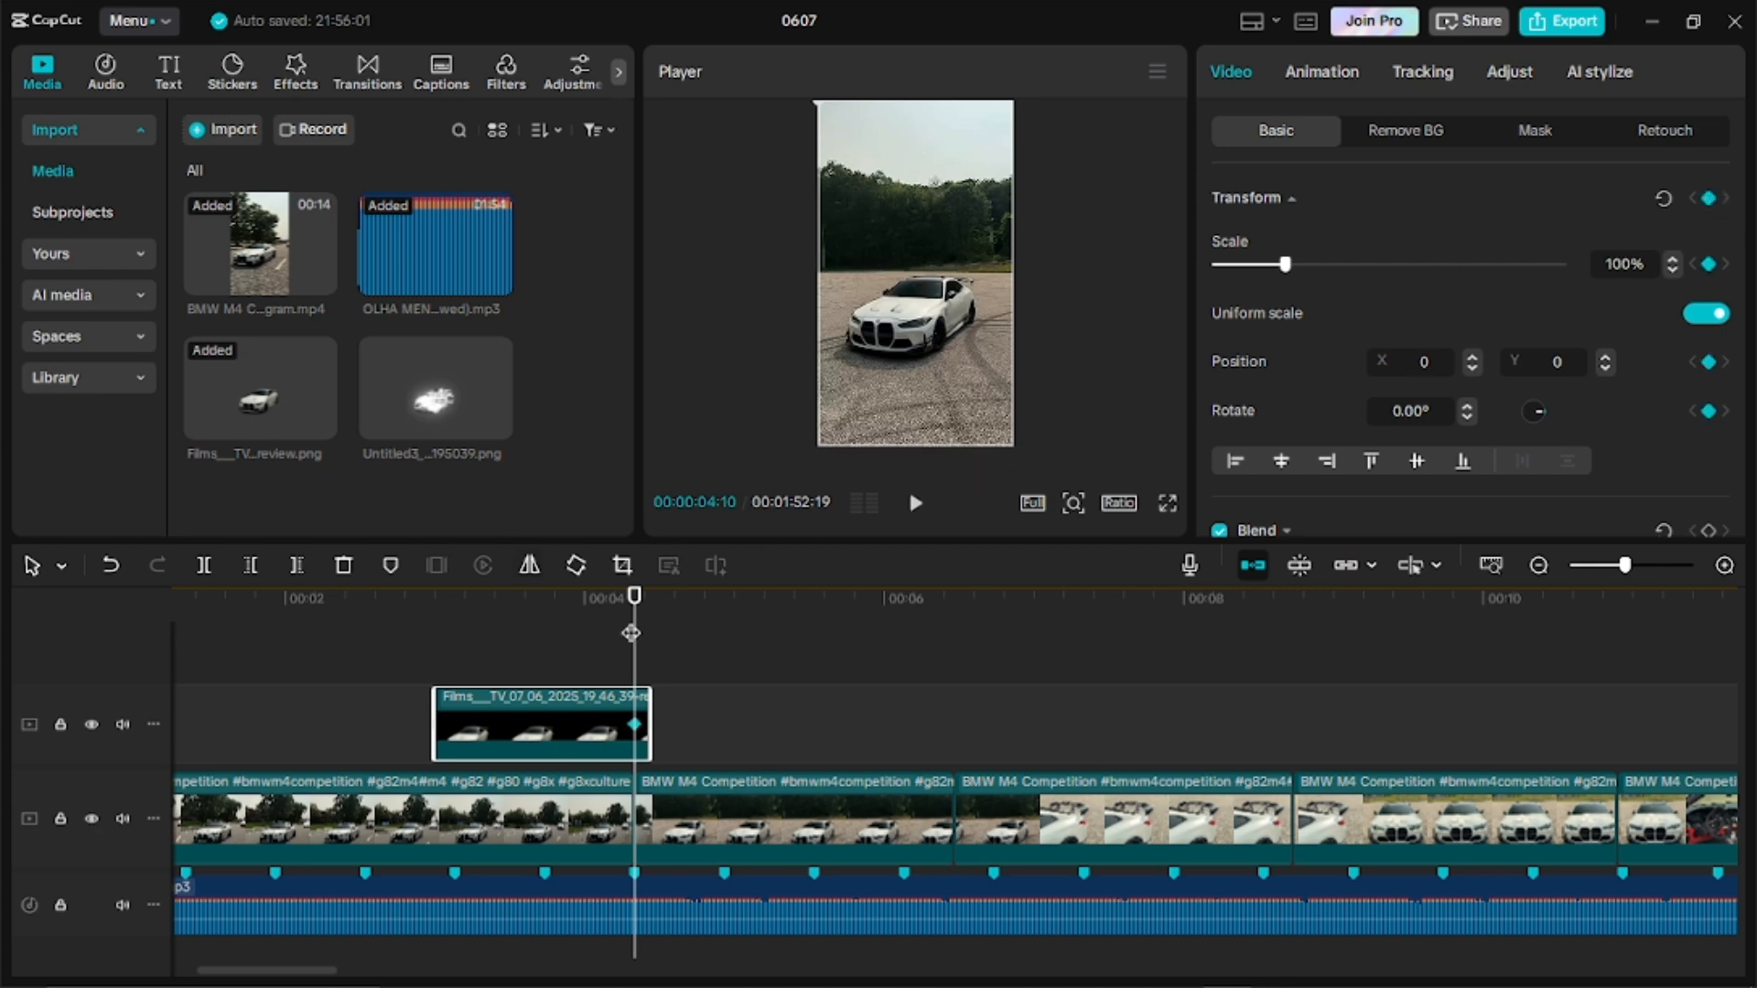
Keyframe the car overlay's scale to 78% at 00:00:04:07 and 20% at 00:00:03:17, and preview the animation.
{"action": "left_click_drag", "start_coordinate": [631, 633], "coordinate": [620, 743]}
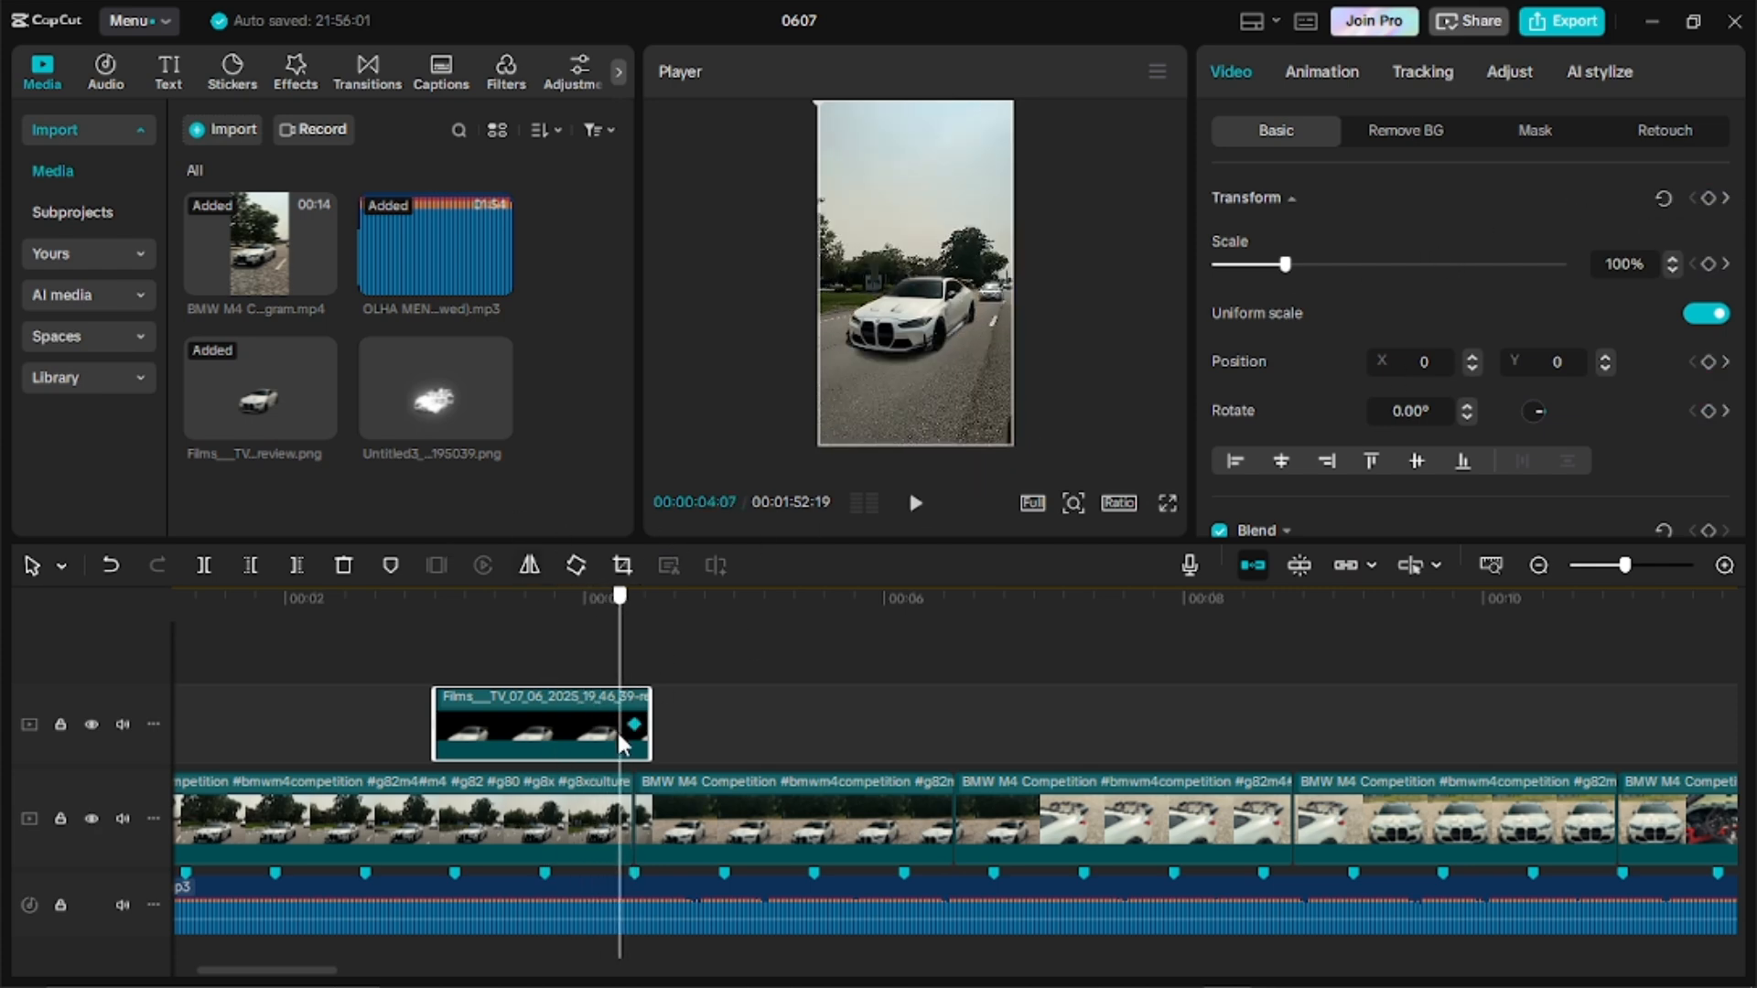
{"action": "left_click_drag", "start_coordinate": [1285, 263], "coordinate": [1271, 271]}
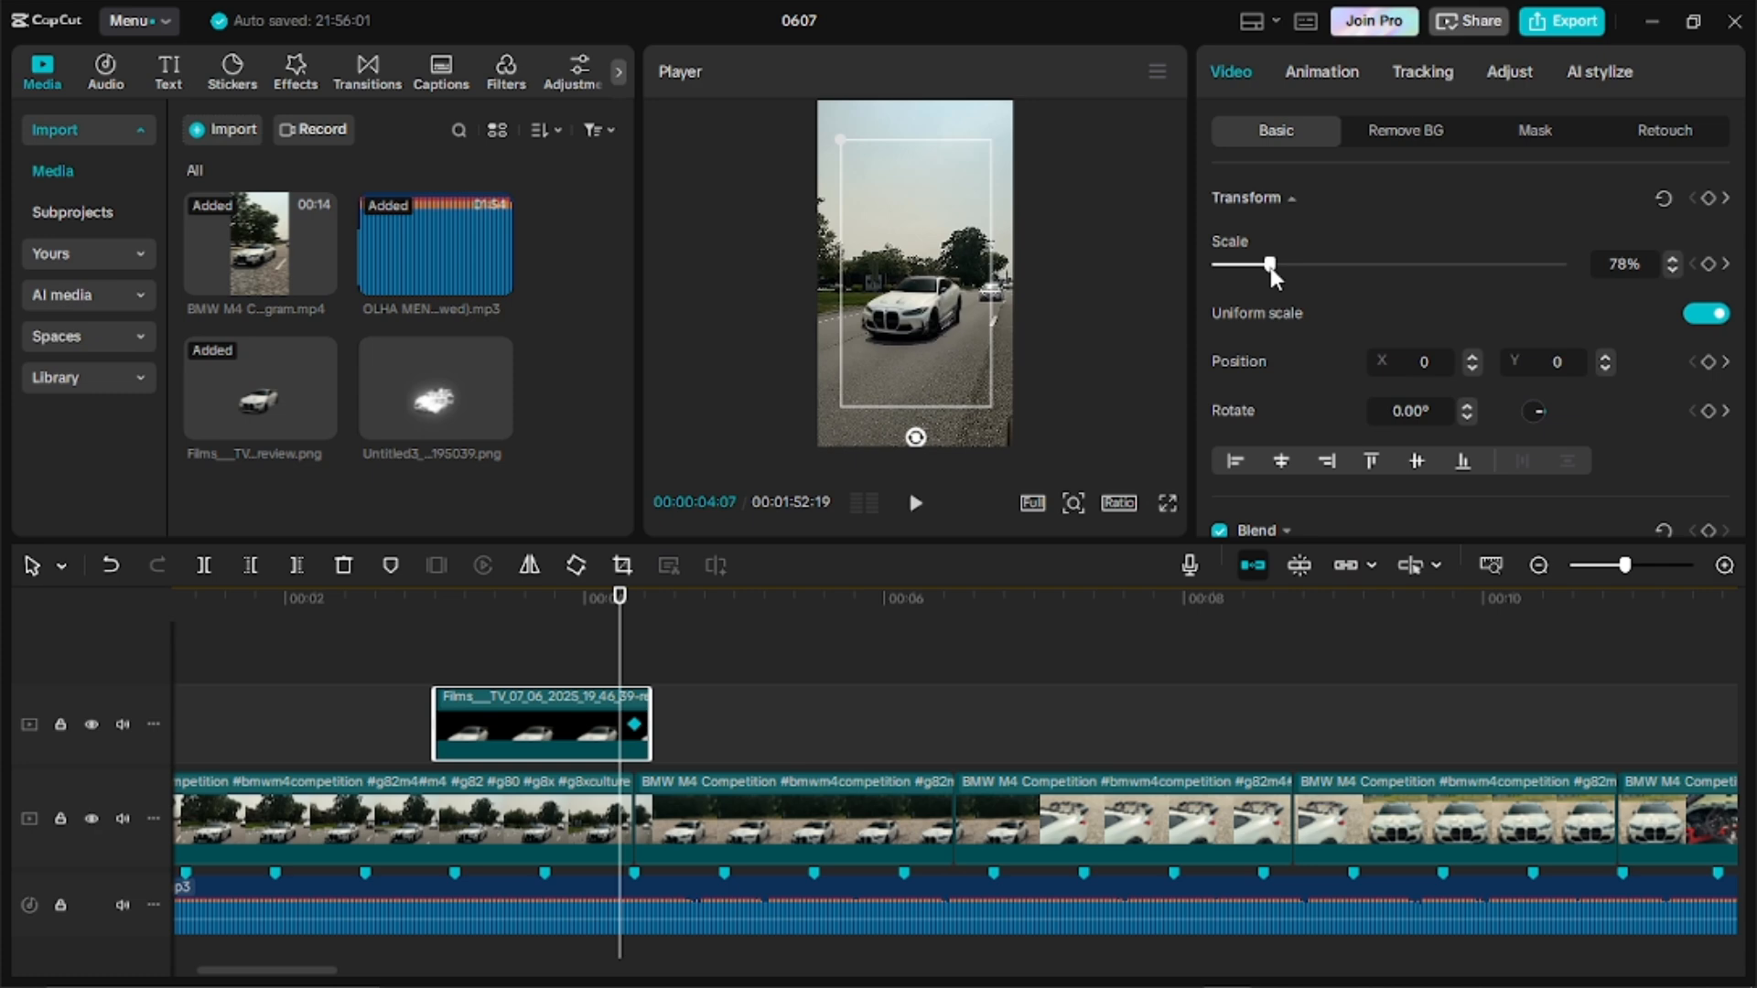
{"action": "left_click_drag", "start_coordinate": [613, 623], "coordinate": [520, 678]}
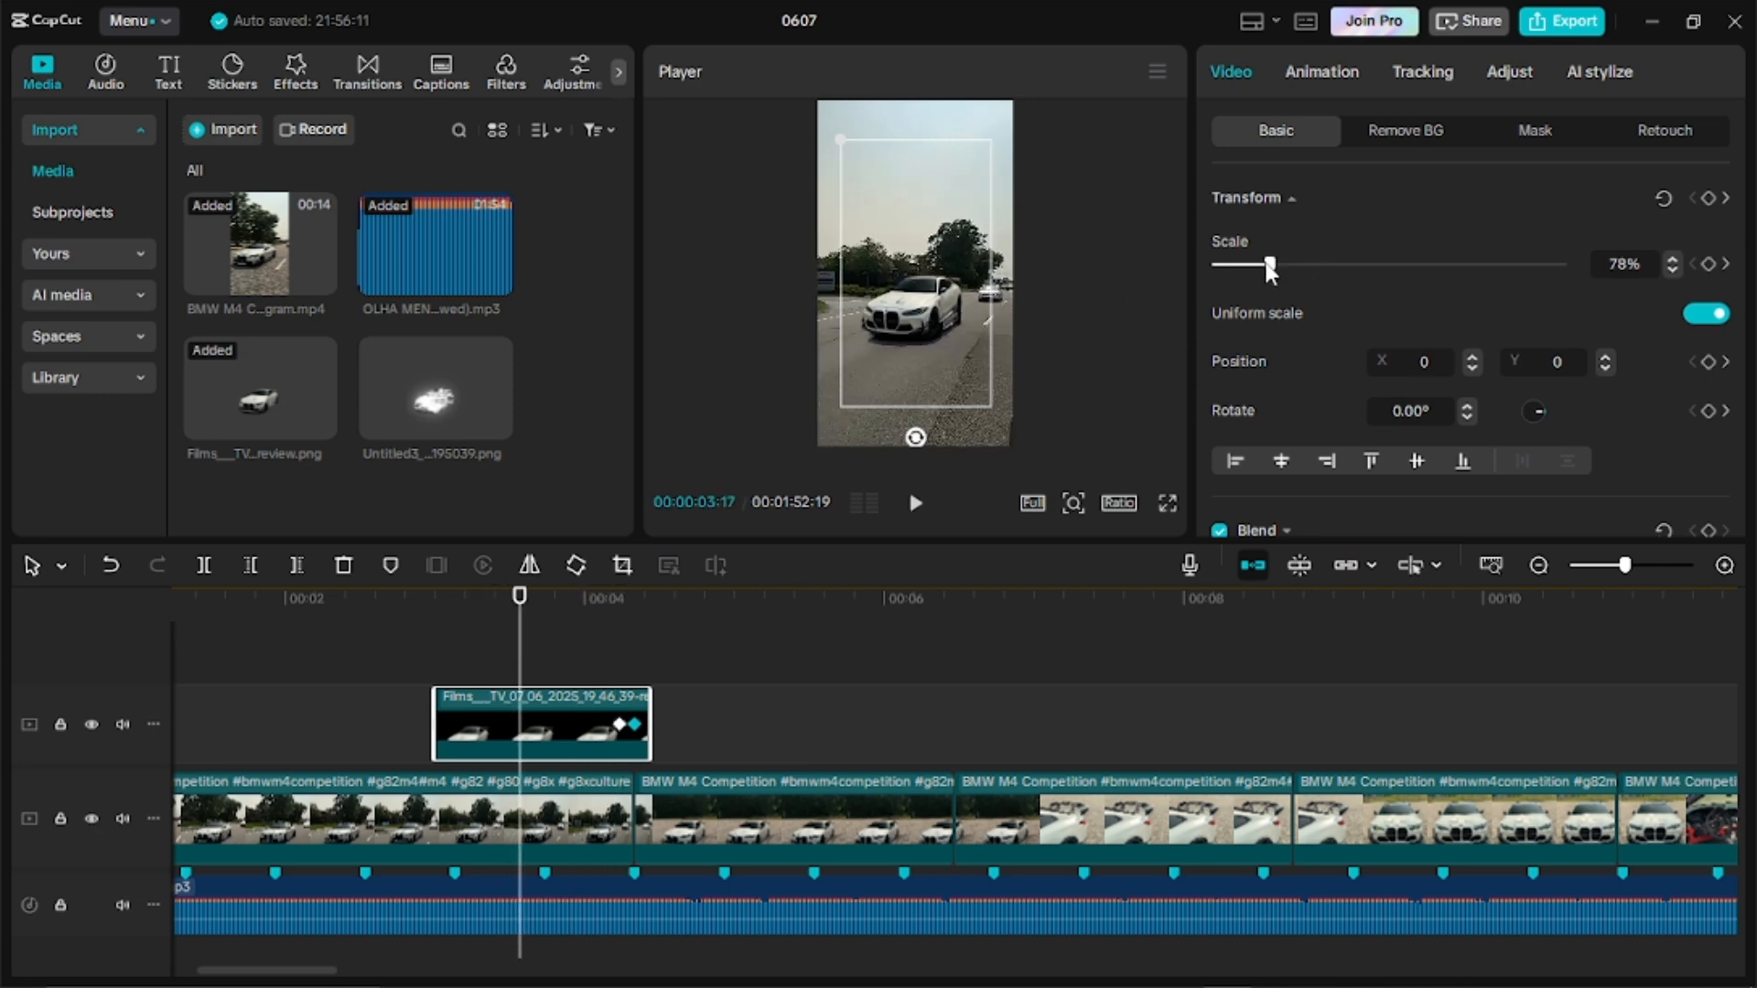
{"action": "left_click_drag", "start_coordinate": [1271, 268], "coordinate": [1223, 267]}
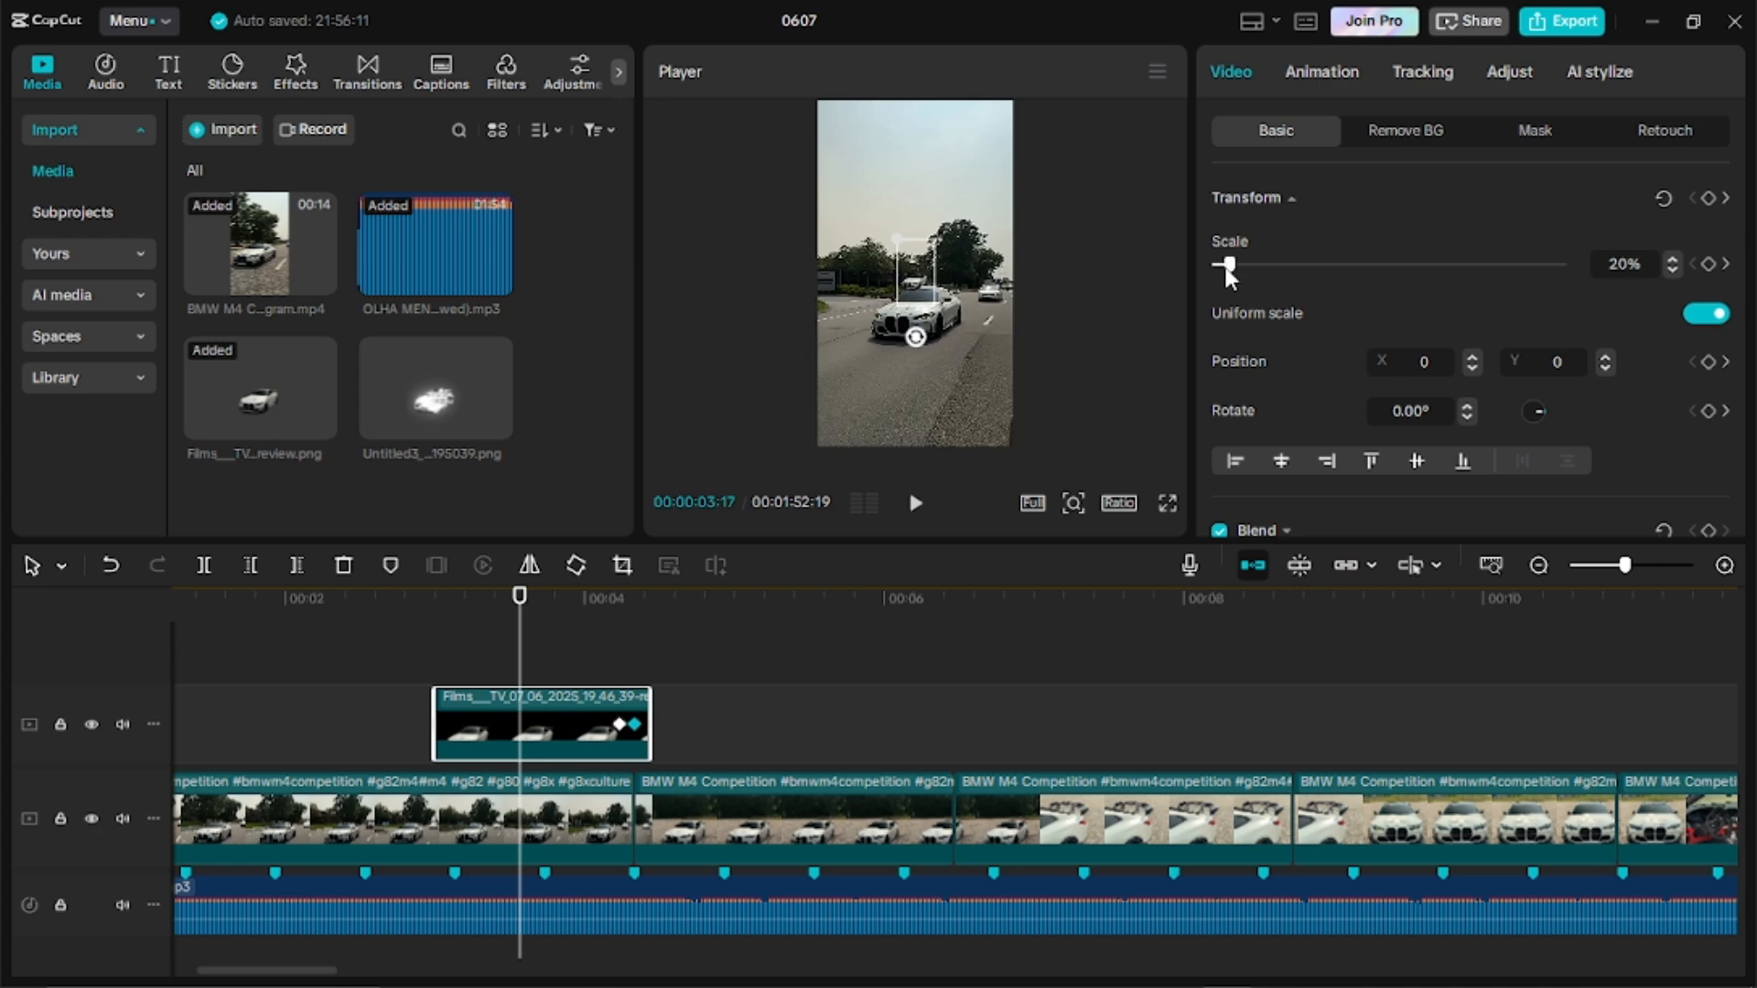
{"action": "left_click", "coordinate": [590, 659]}
{"action": "left_click_drag", "start_coordinate": [588, 659], "coordinate": [495, 657]}
{"action": "left_click", "coordinate": [913, 502]}
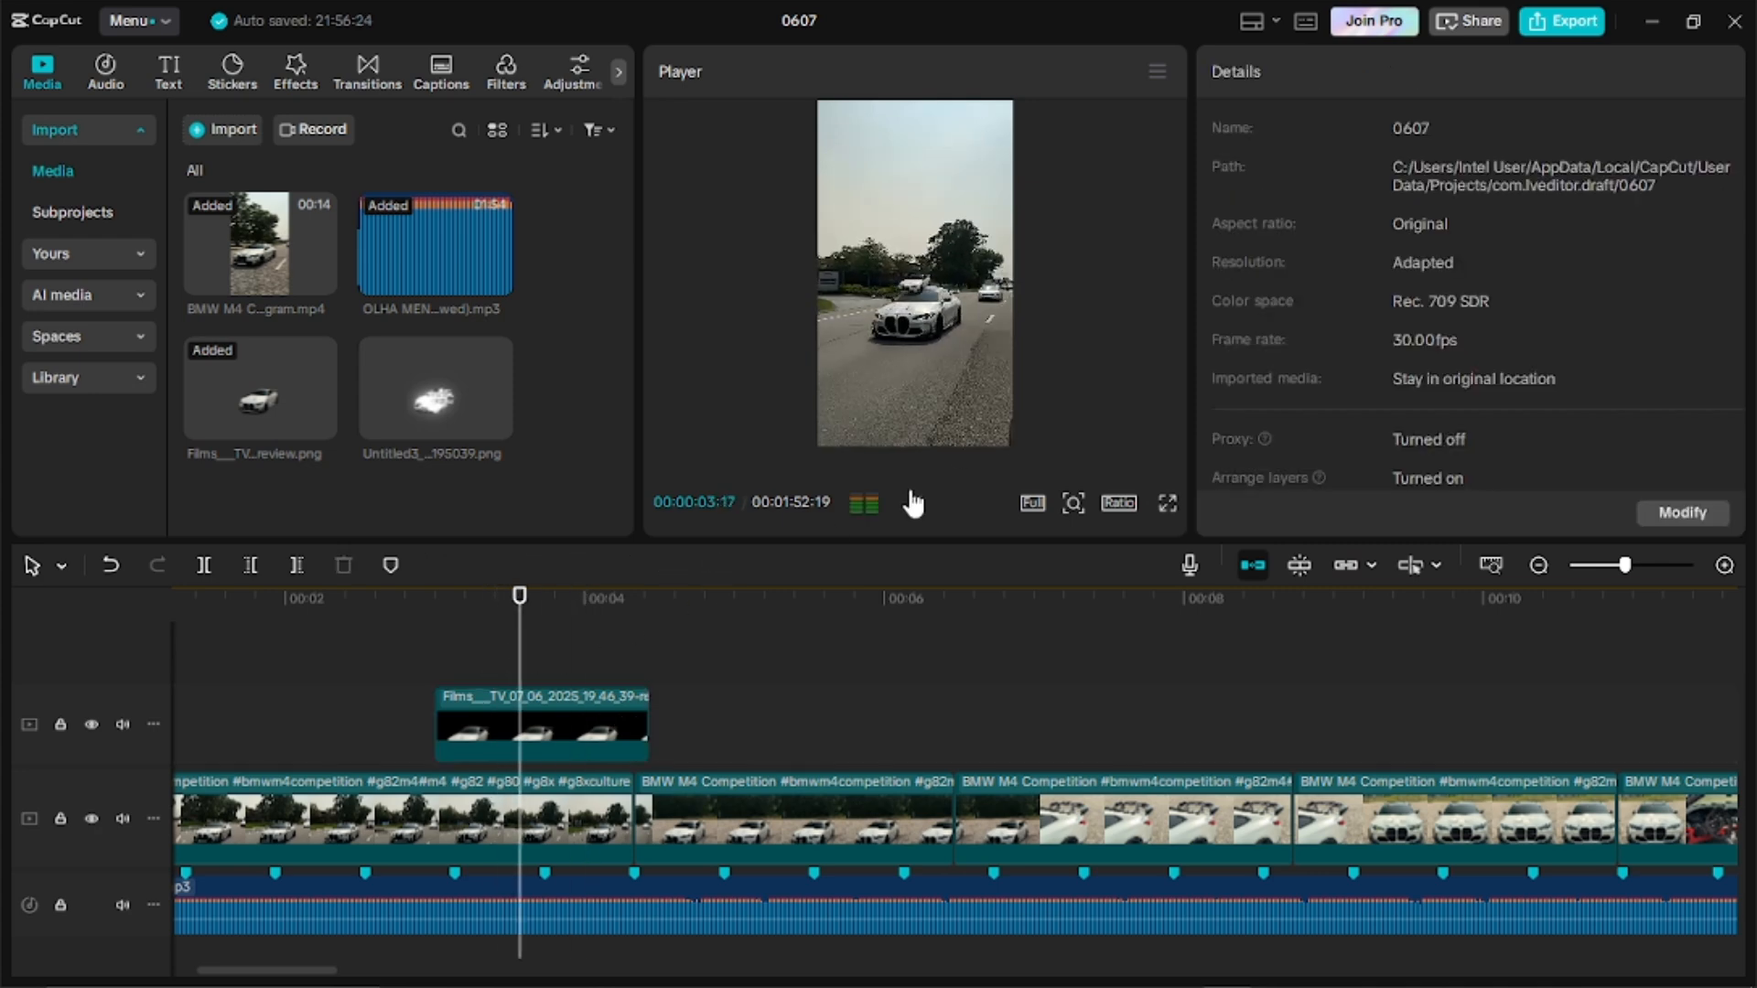
{"action": "left_click", "coordinate": [913, 502]}
{"action": "left_click", "coordinate": [577, 675]}
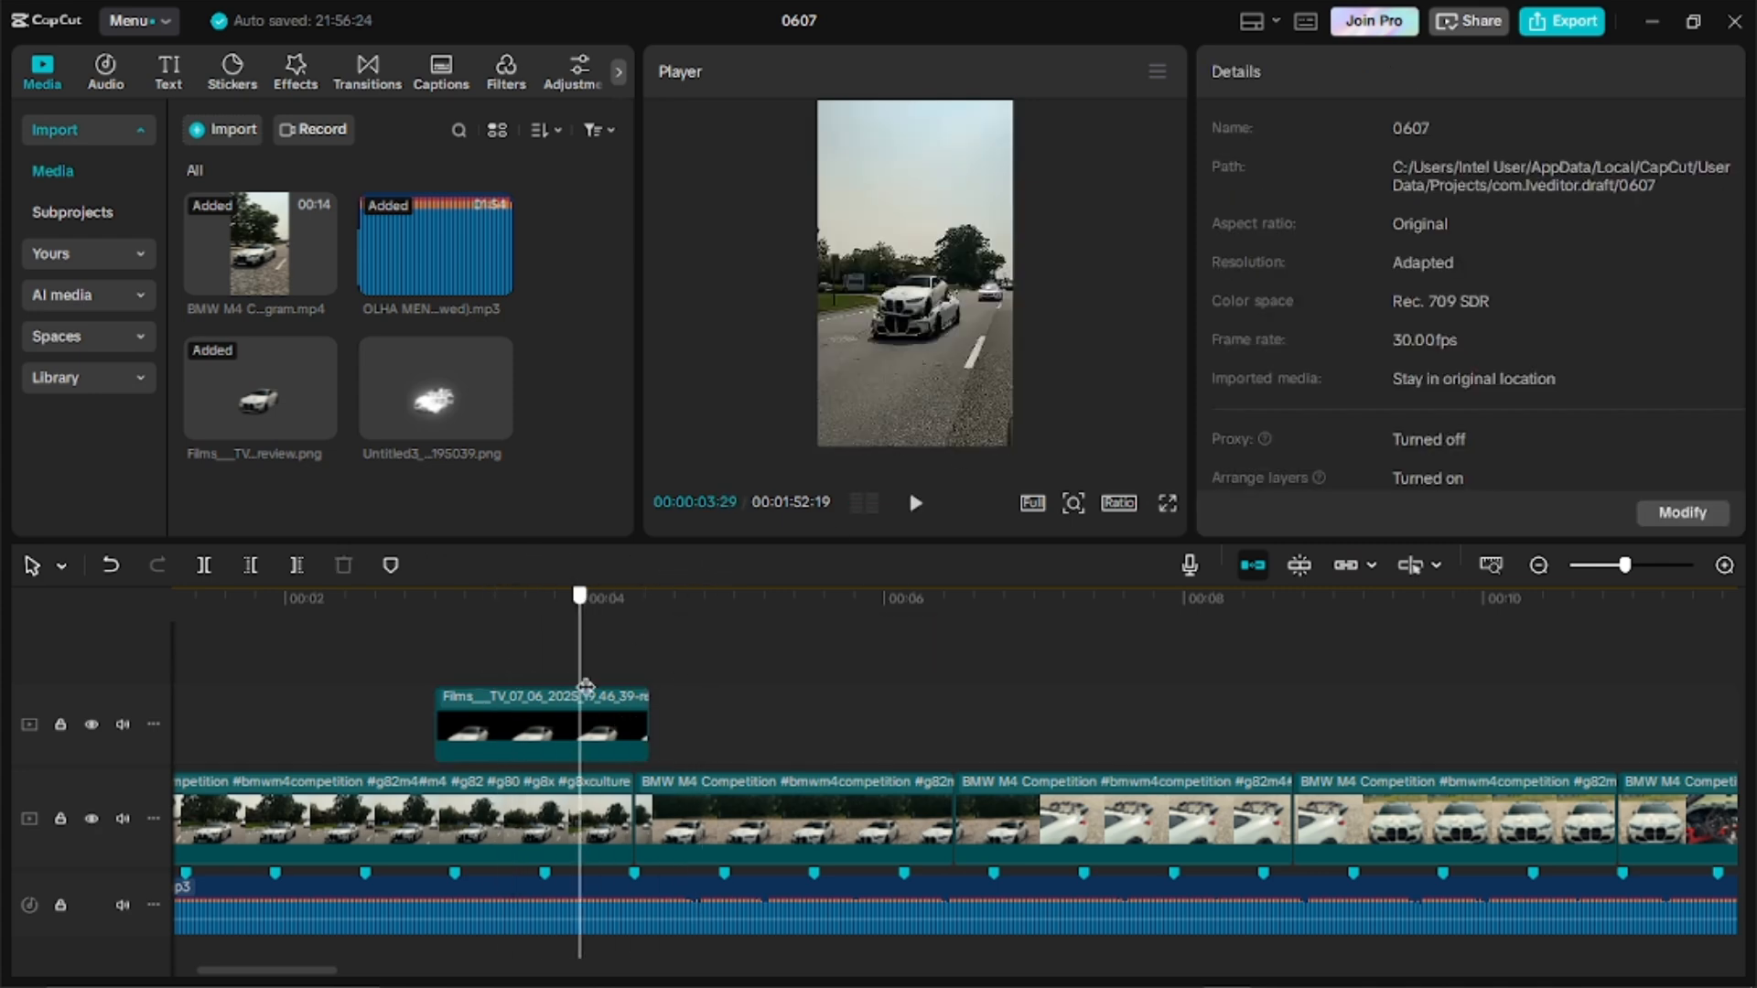
{"action": "left_click", "coordinate": [580, 705]}
{"action": "left_click_drag", "start_coordinate": [580, 646], "coordinate": [602, 652]}
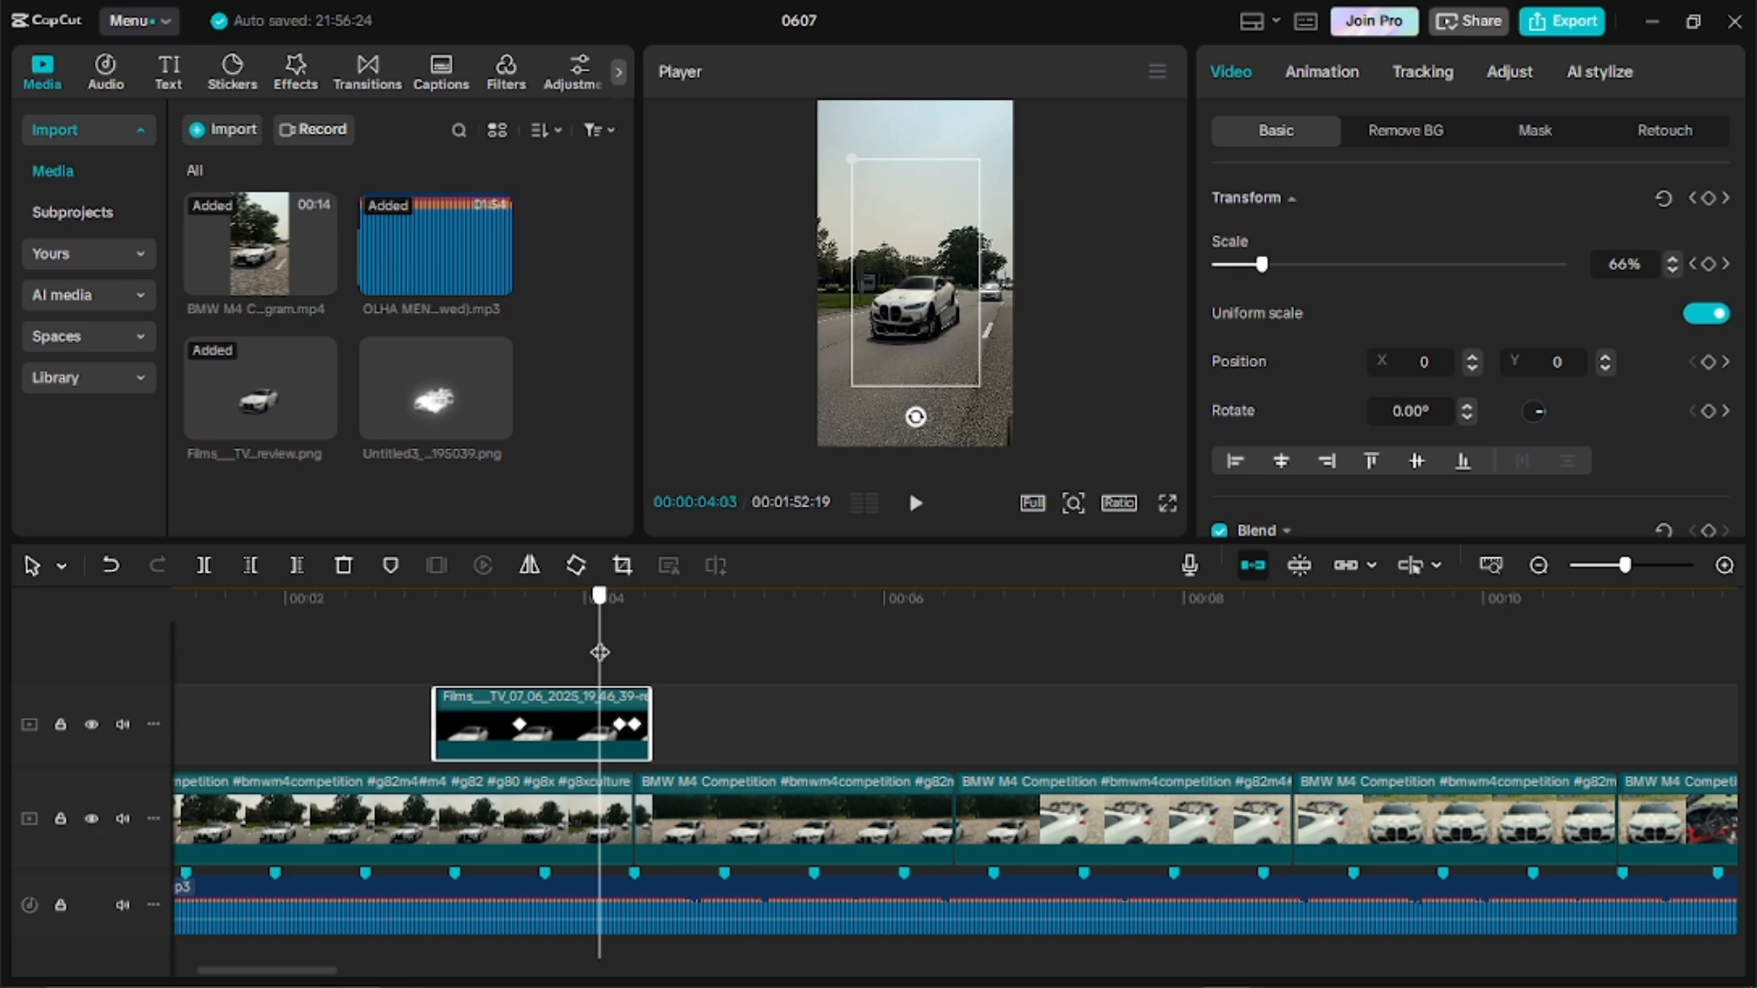
{"action": "left_click_drag", "start_coordinate": [1261, 263], "coordinate": [1250, 267]}
{"action": "mouse_move", "coordinate": [599, 637]}
{"action": "left_mouse_down"}
{"action": "mouse_move", "coordinate": [636, 643]}
{"action": "mouse_move", "coordinate": [598, 671]}
{"action": "left_mouse_up"}
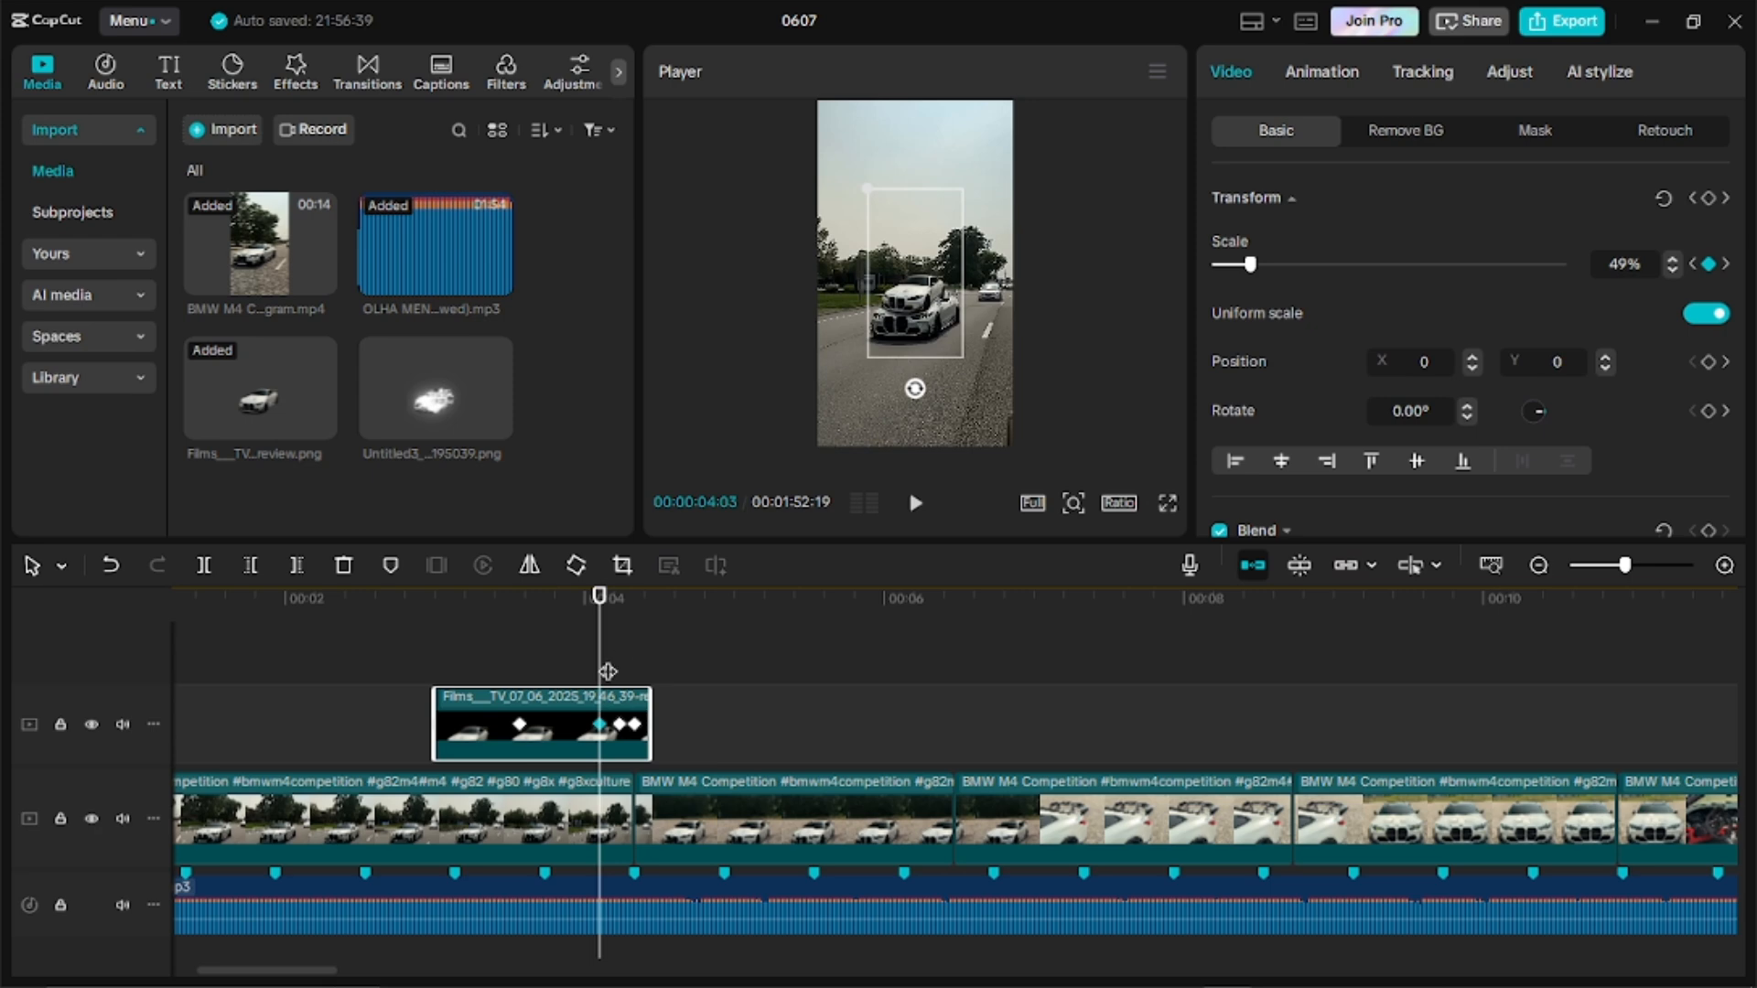
{"action": "key", "text": "ctrl+z"}
Set the car overlay's scale keyframe at 00:00:04:07 to 64% and preview the animation.
{"action": "left_click_drag", "start_coordinate": [597, 651], "coordinate": [621, 688]}
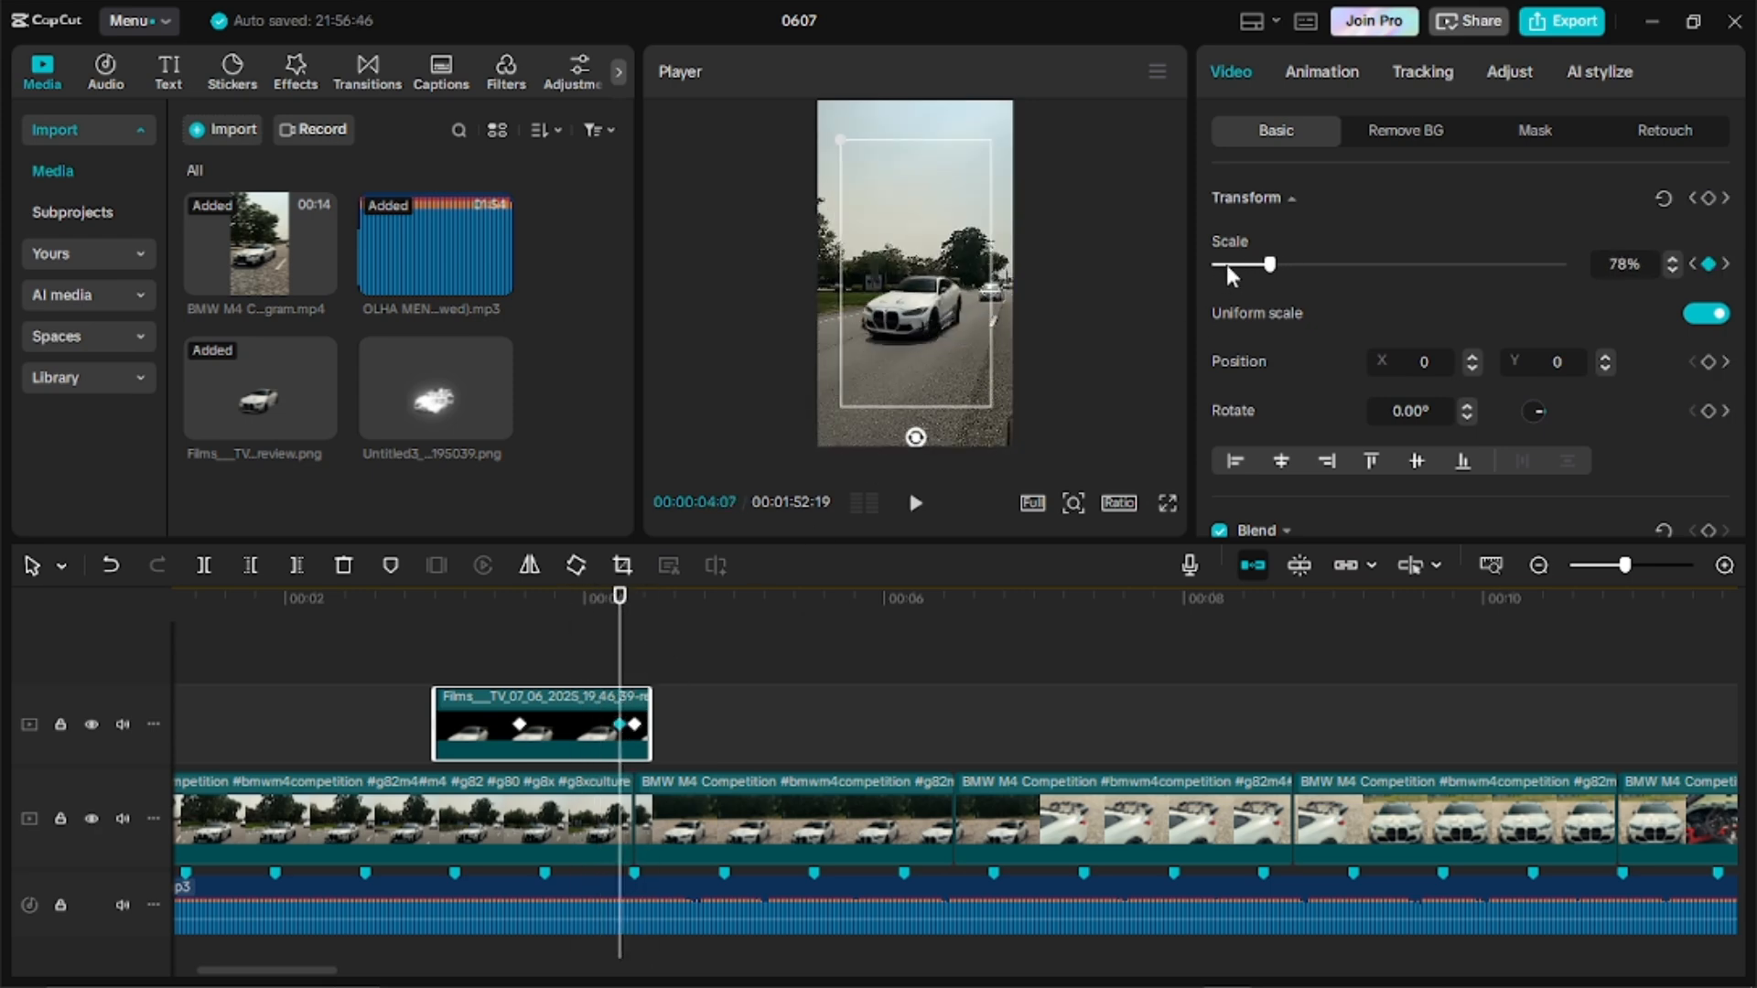
{"action": "left_click_drag", "start_coordinate": [1269, 265], "coordinate": [1261, 263]}
{"action": "left_click", "coordinate": [913, 506]}
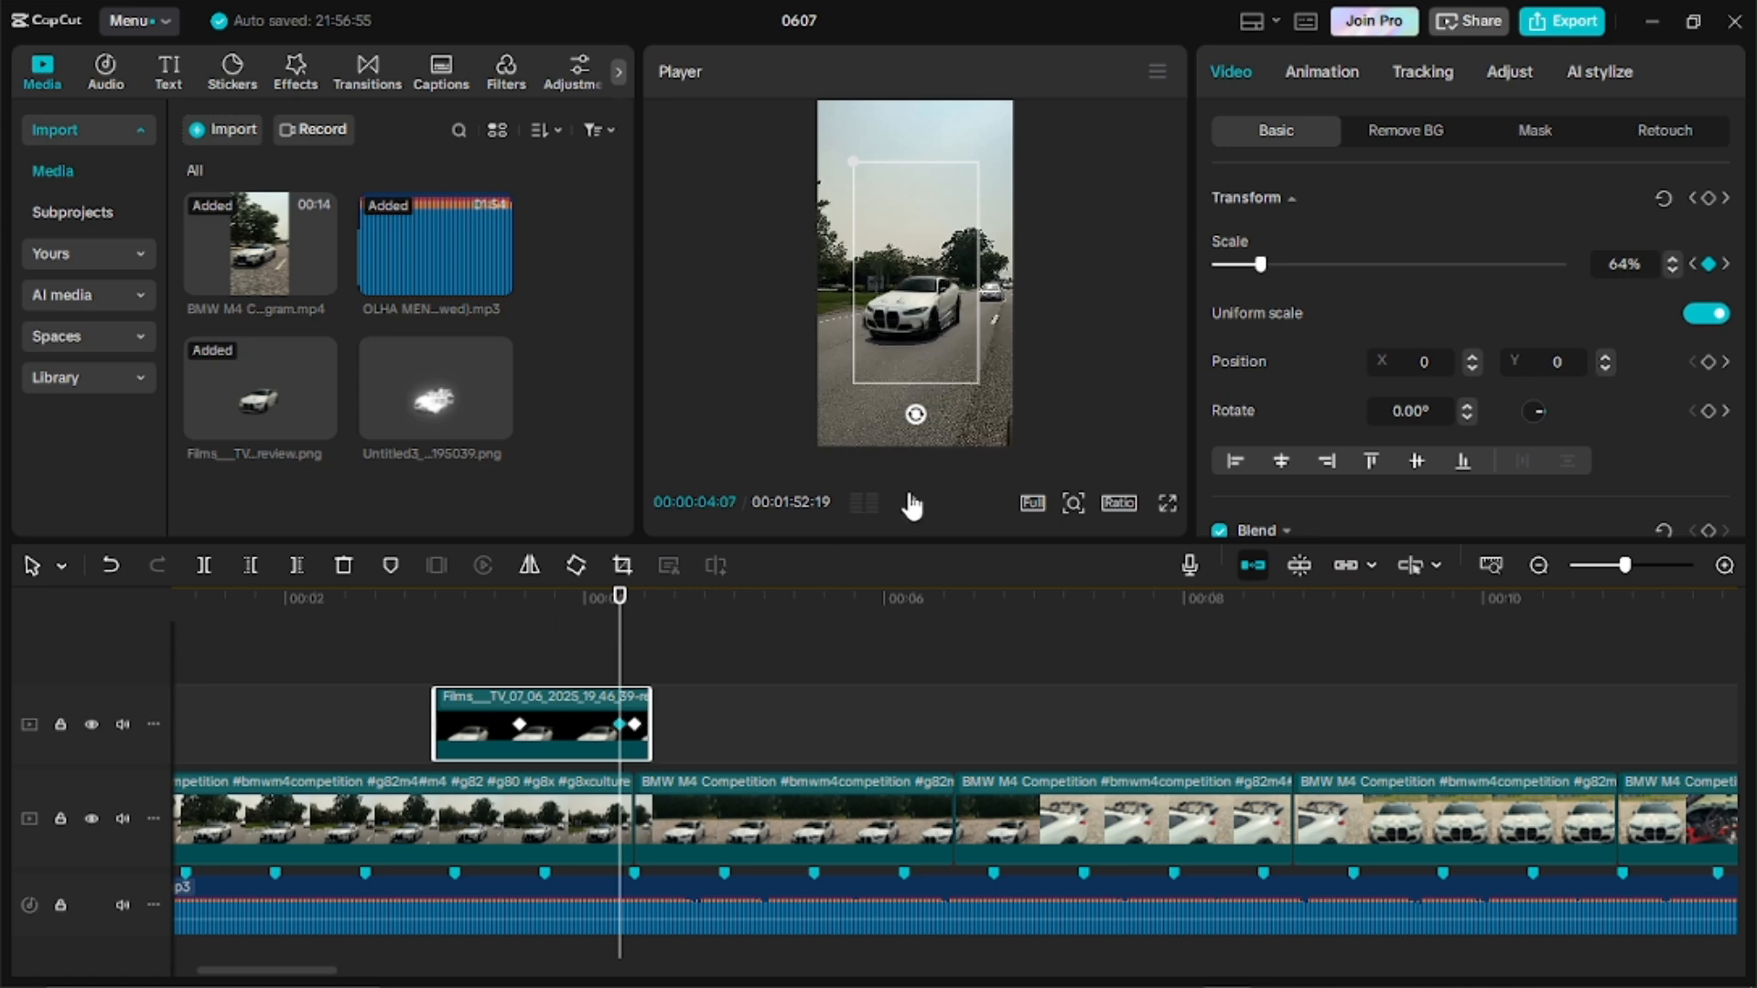
{"action": "left_click", "coordinate": [720, 674]}
{"action": "left_click_drag", "start_coordinate": [720, 674], "coordinate": [595, 677]}
{"action": "left_click", "coordinate": [603, 730]}
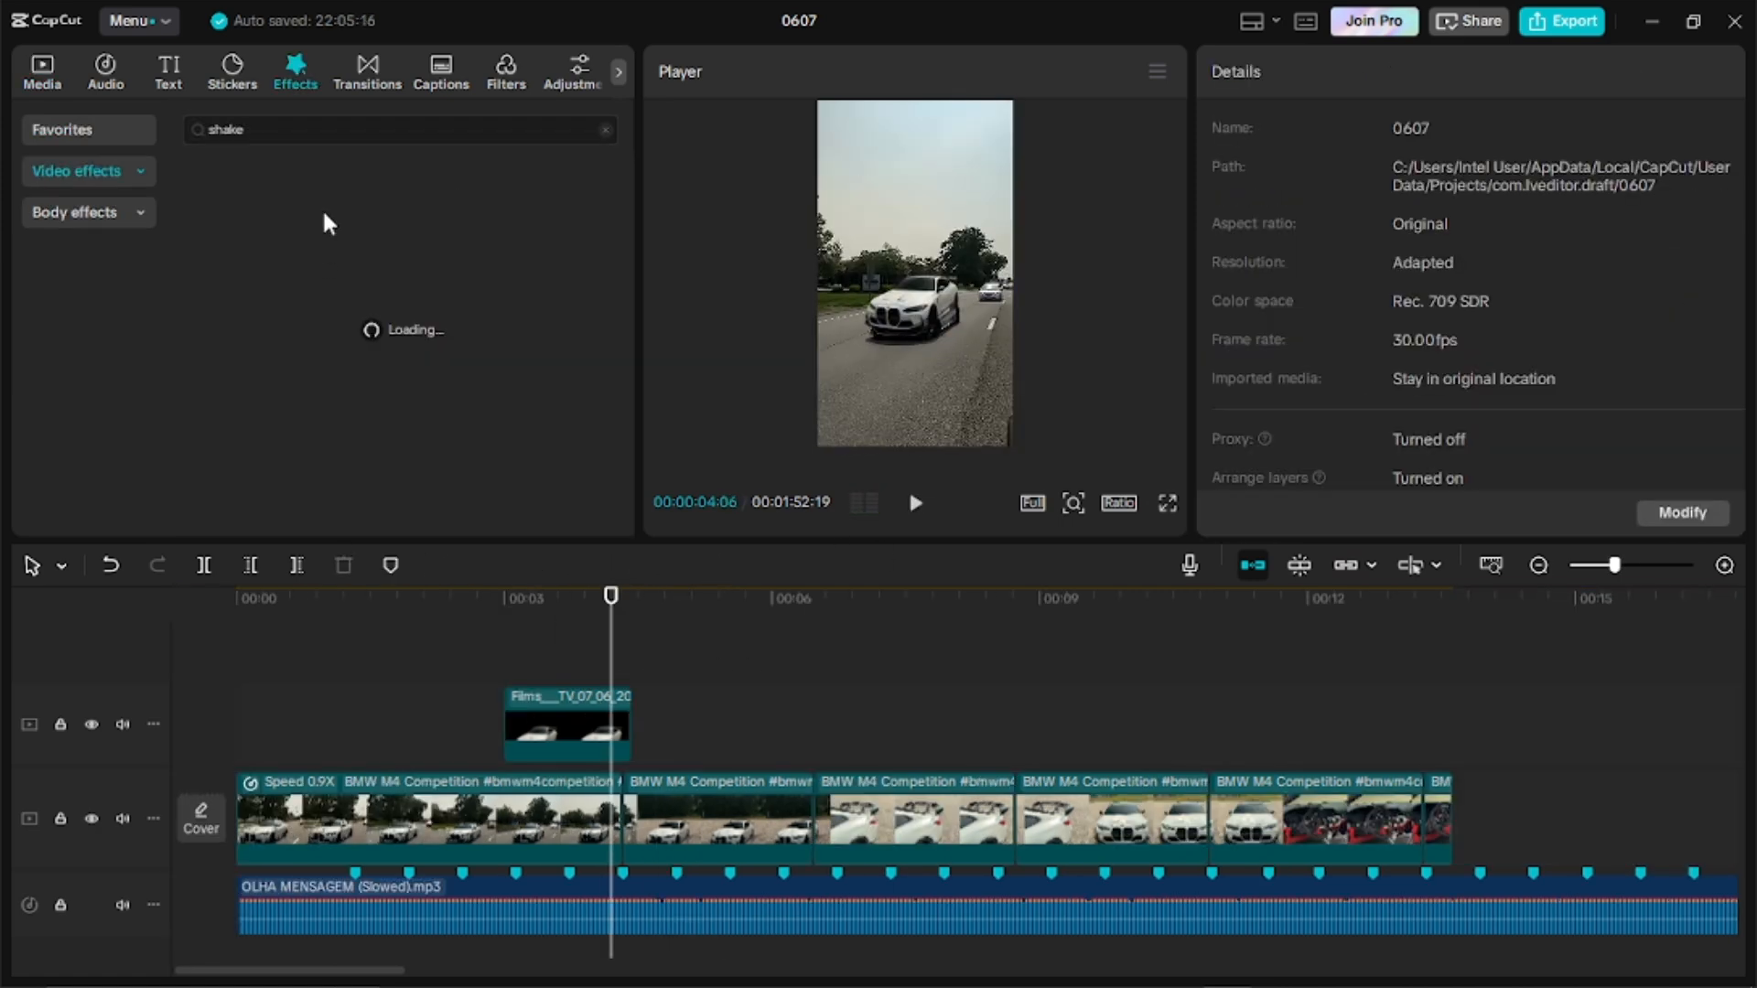
Add the Shake video effect over the cut at 00:00:04:10 and raise its strength at that keyframe.
{"action": "left_click_drag", "start_coordinate": [239, 256], "coordinate": [651, 665]}
{"action": "left_click", "coordinate": [1636, 565]}
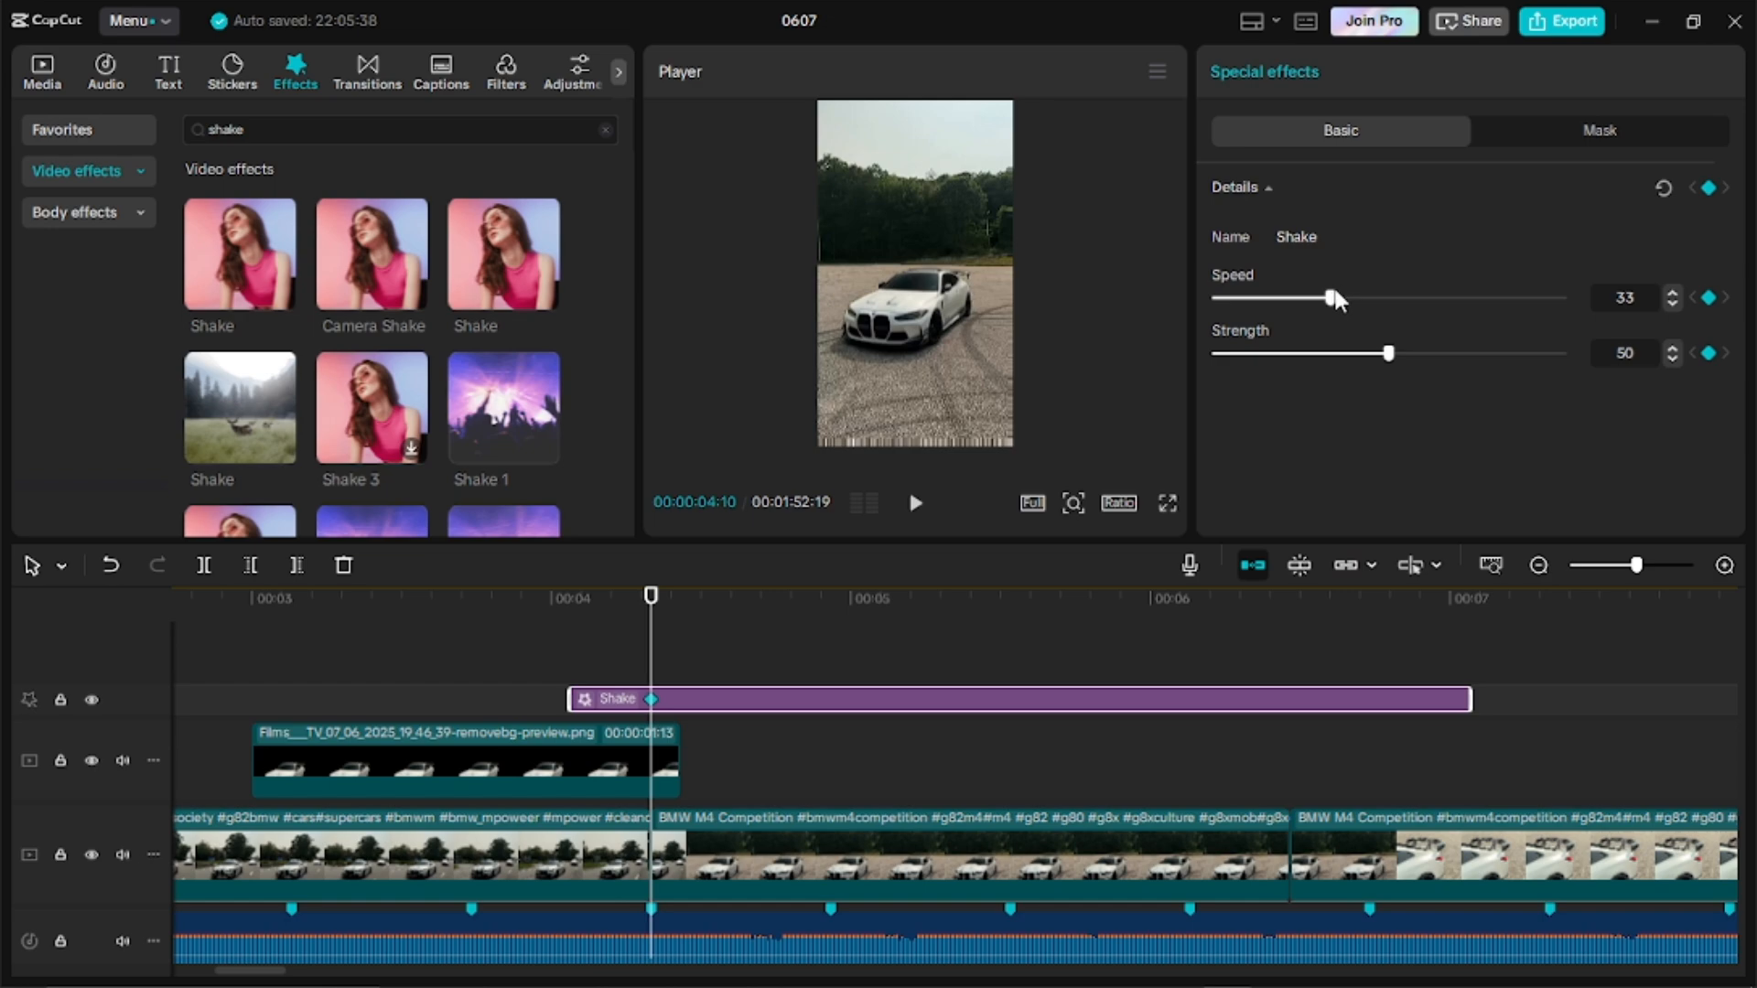
{"action": "left_click_drag", "start_coordinate": [1395, 366], "coordinate": [1537, 377]}
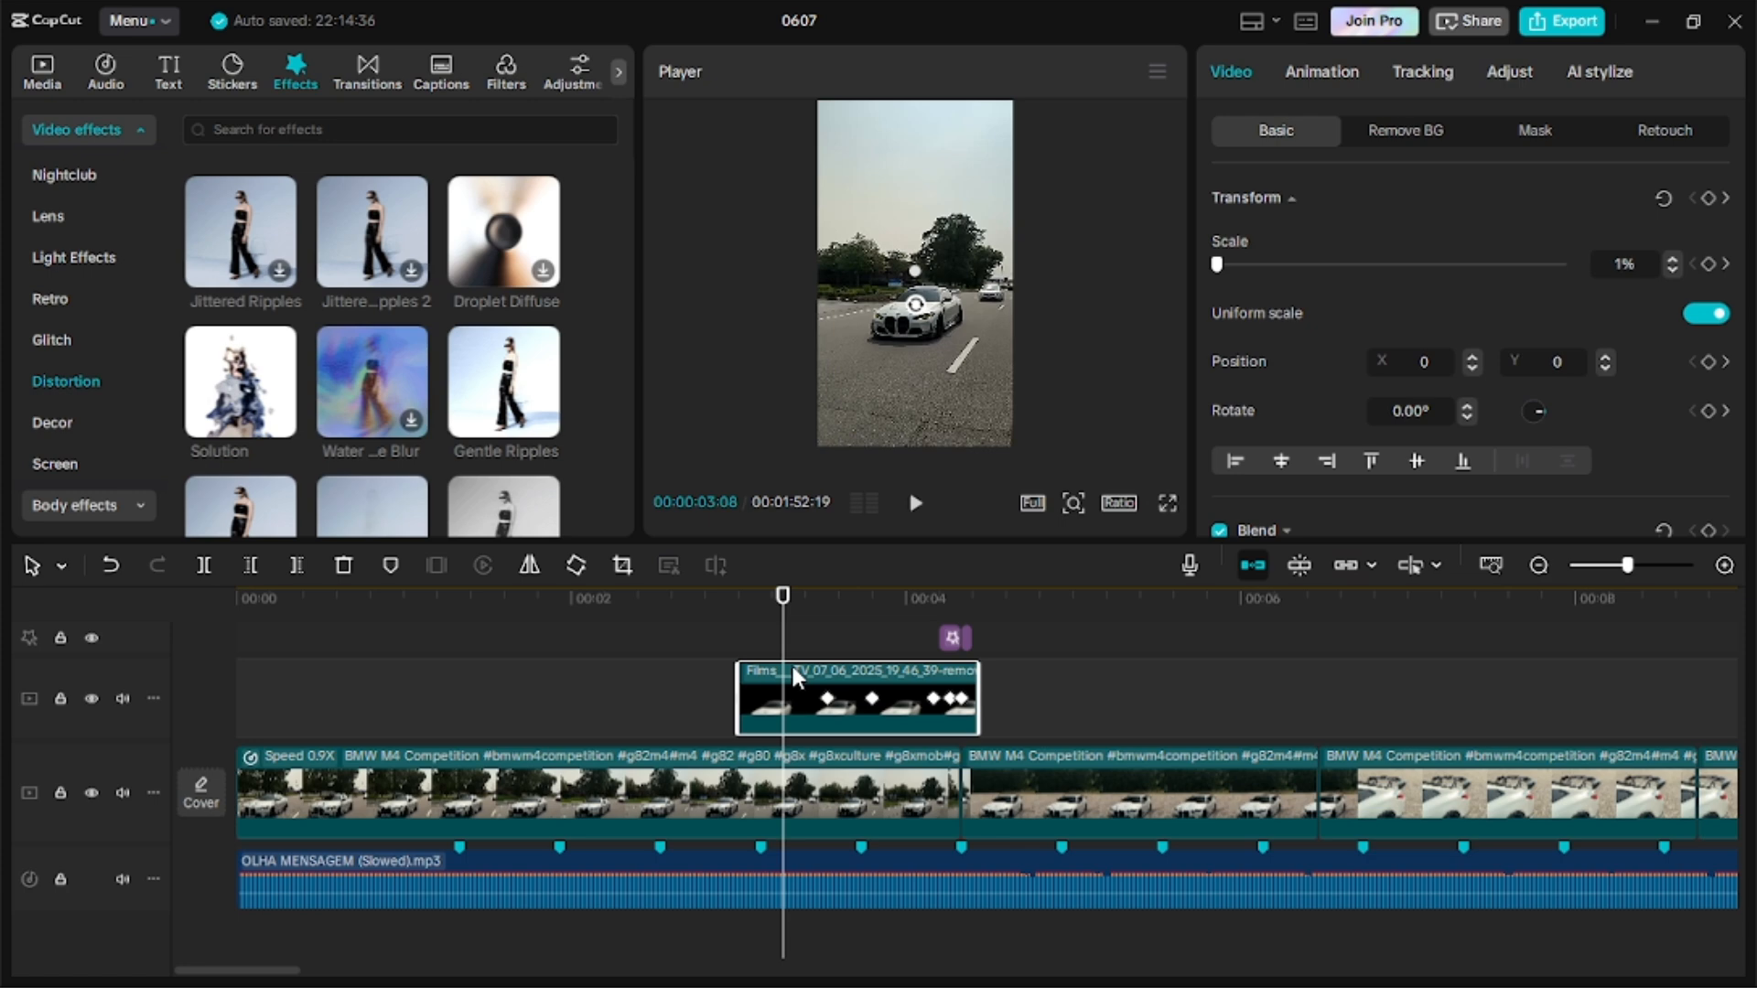
Copy the keyframed car overlay and paste the duplicate on its own track, aligned in time with the original.
{"action": "right_click", "coordinate": [794, 673]}
{"action": "left_click", "coordinate": [831, 36]}
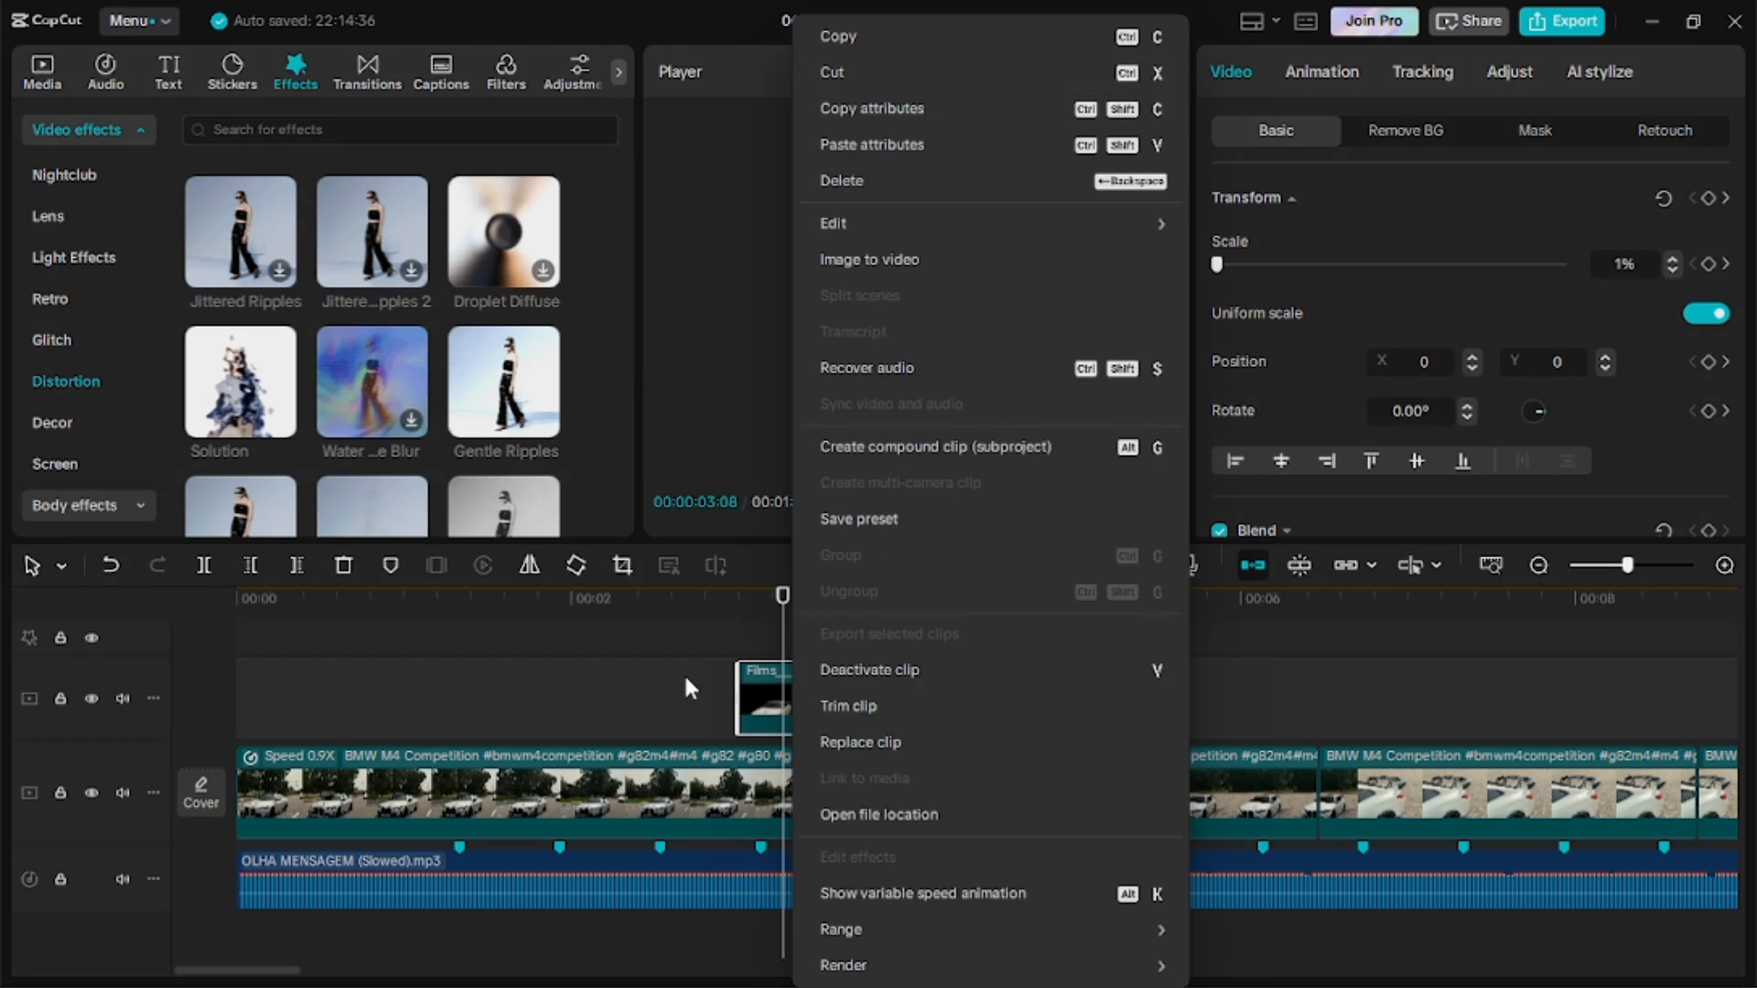
{"action": "right_click", "coordinate": [748, 637]}
{"action": "left_click", "coordinate": [785, 653]}
{"action": "left_click_drag", "start_coordinate": [855, 650], "coordinate": [820, 741]}
{"action": "left_click_drag", "start_coordinate": [801, 679], "coordinate": [792, 679]}
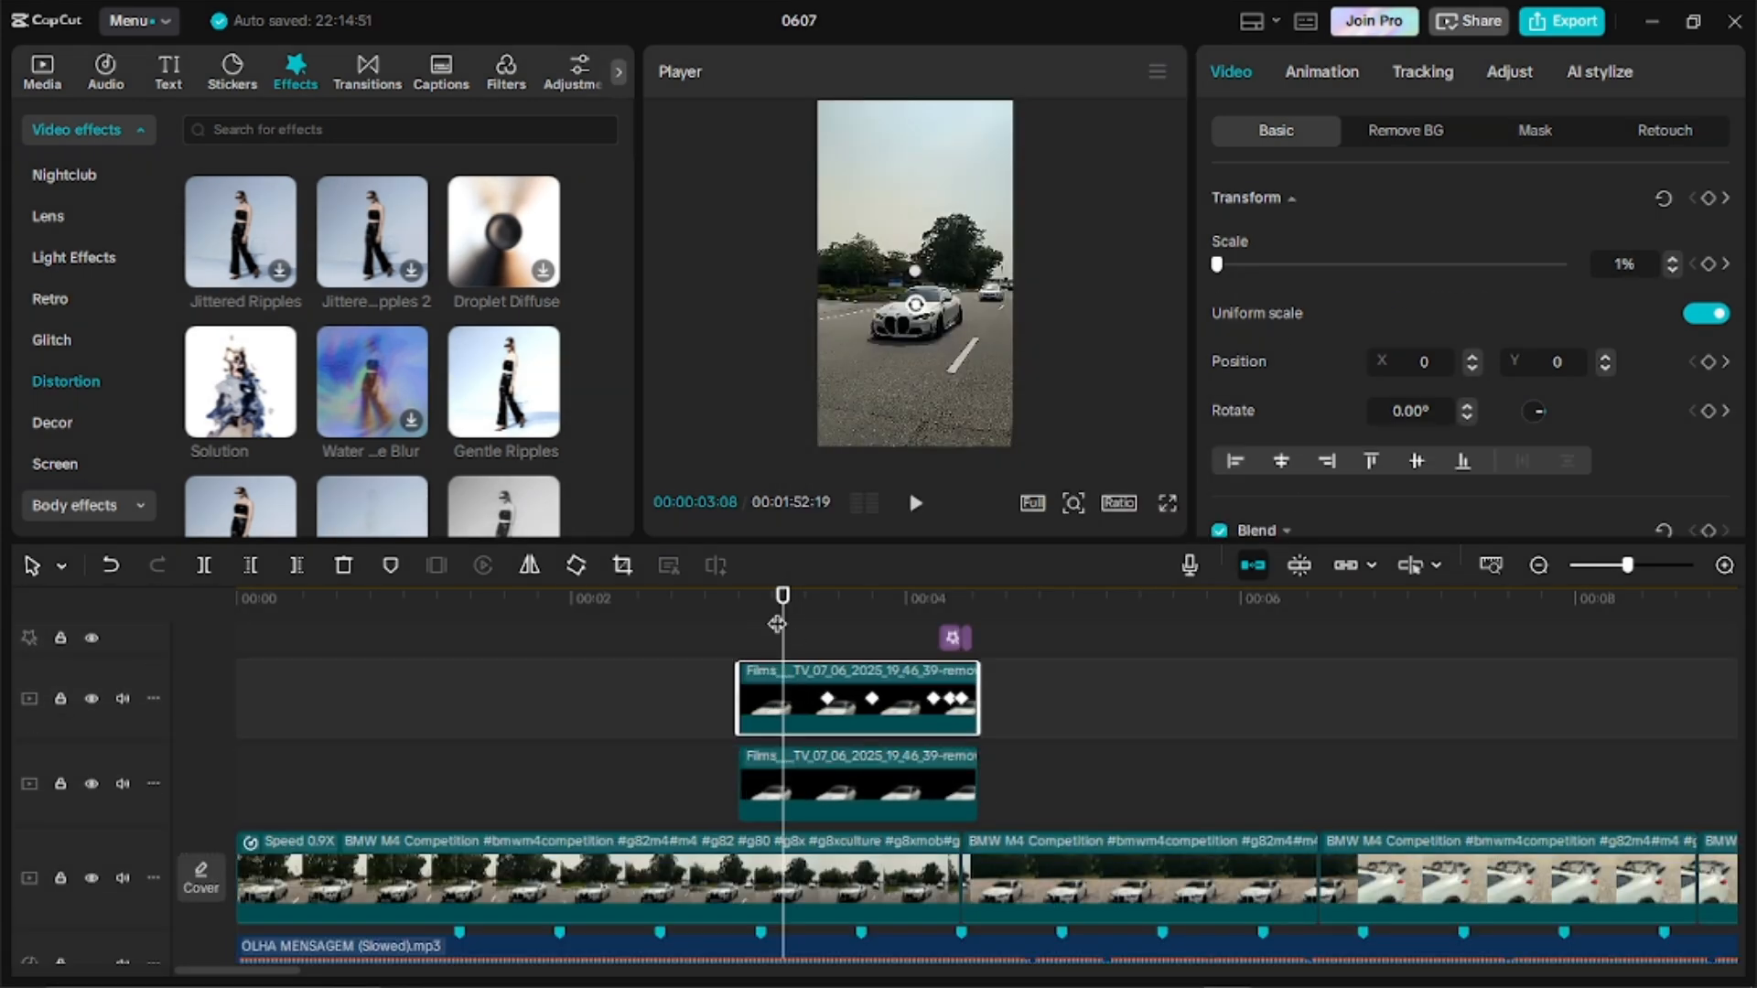
{"action": "left_click", "coordinate": [681, 682]}
{"action": "left_click_drag", "start_coordinate": [680, 681], "coordinate": [756, 695]}
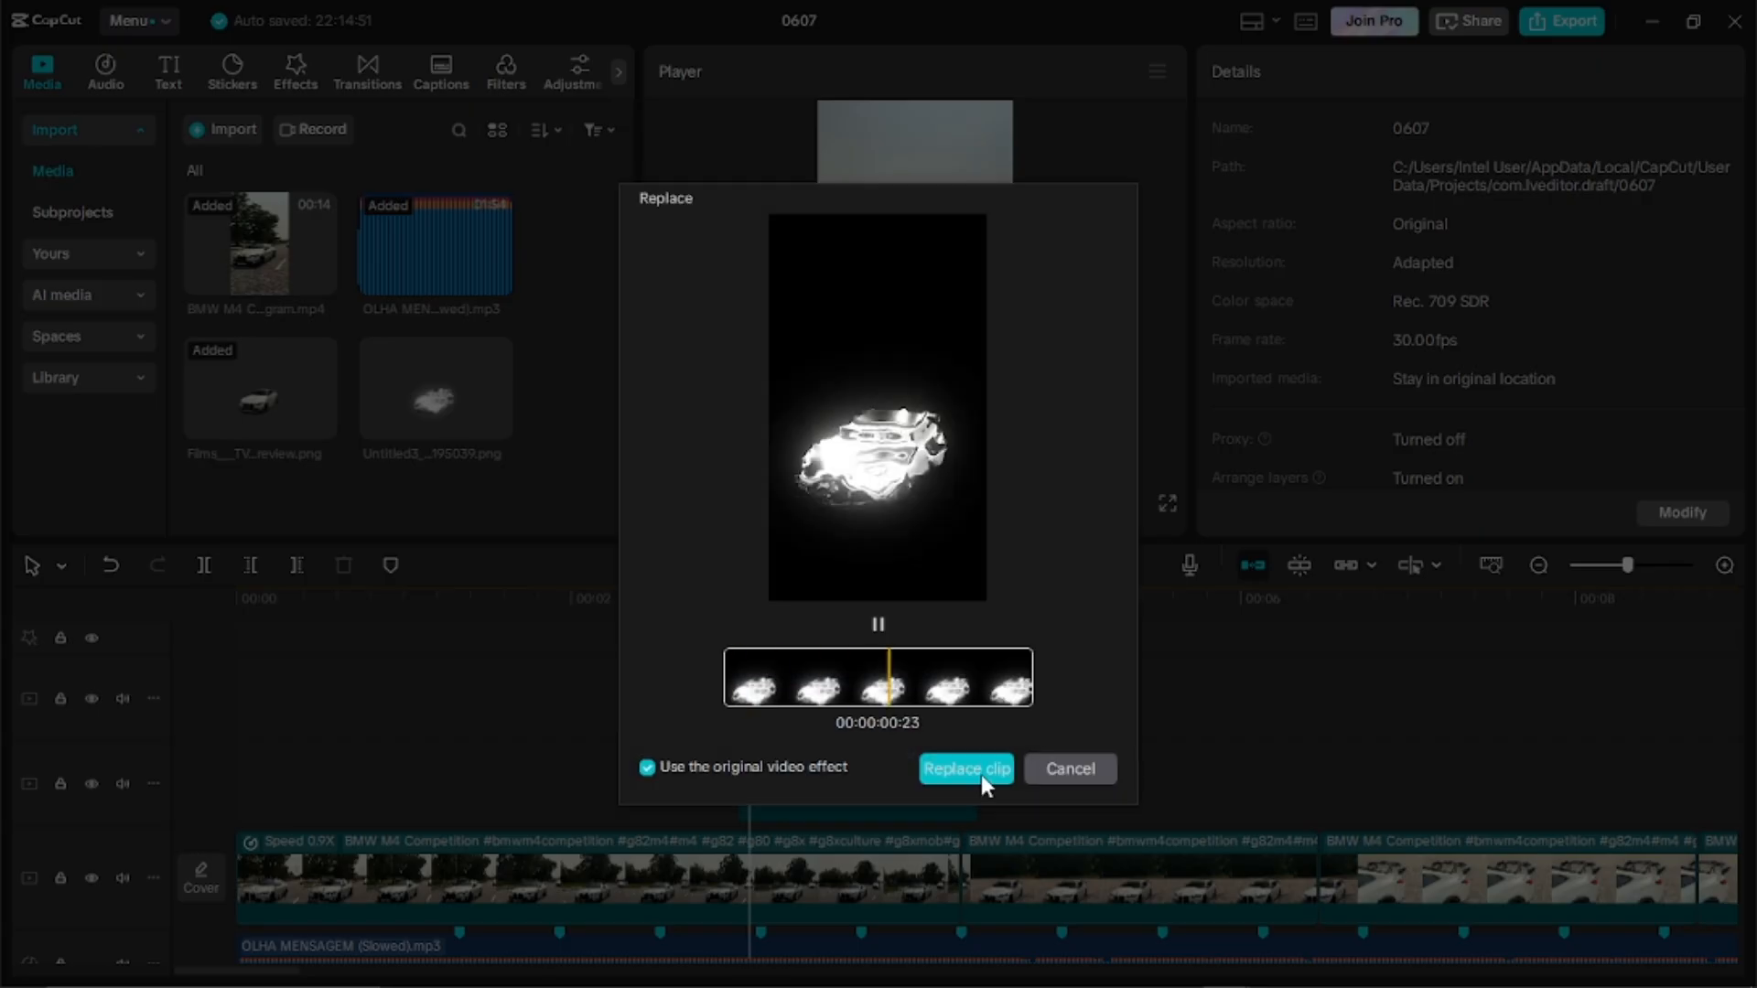
{"action": "left_click", "coordinate": [968, 771]}
Apply the Gentle Ripples distortion effect to the chrome overlay and set its Twist to 16.
{"action": "left_click", "coordinate": [294, 72]}
{"action": "scroll", "coordinate": [509, 485], "scroll_direction": "up", "scroll_amount": 2}
{"action": "left_click_drag", "start_coordinate": [509, 485], "coordinate": [782, 801]}
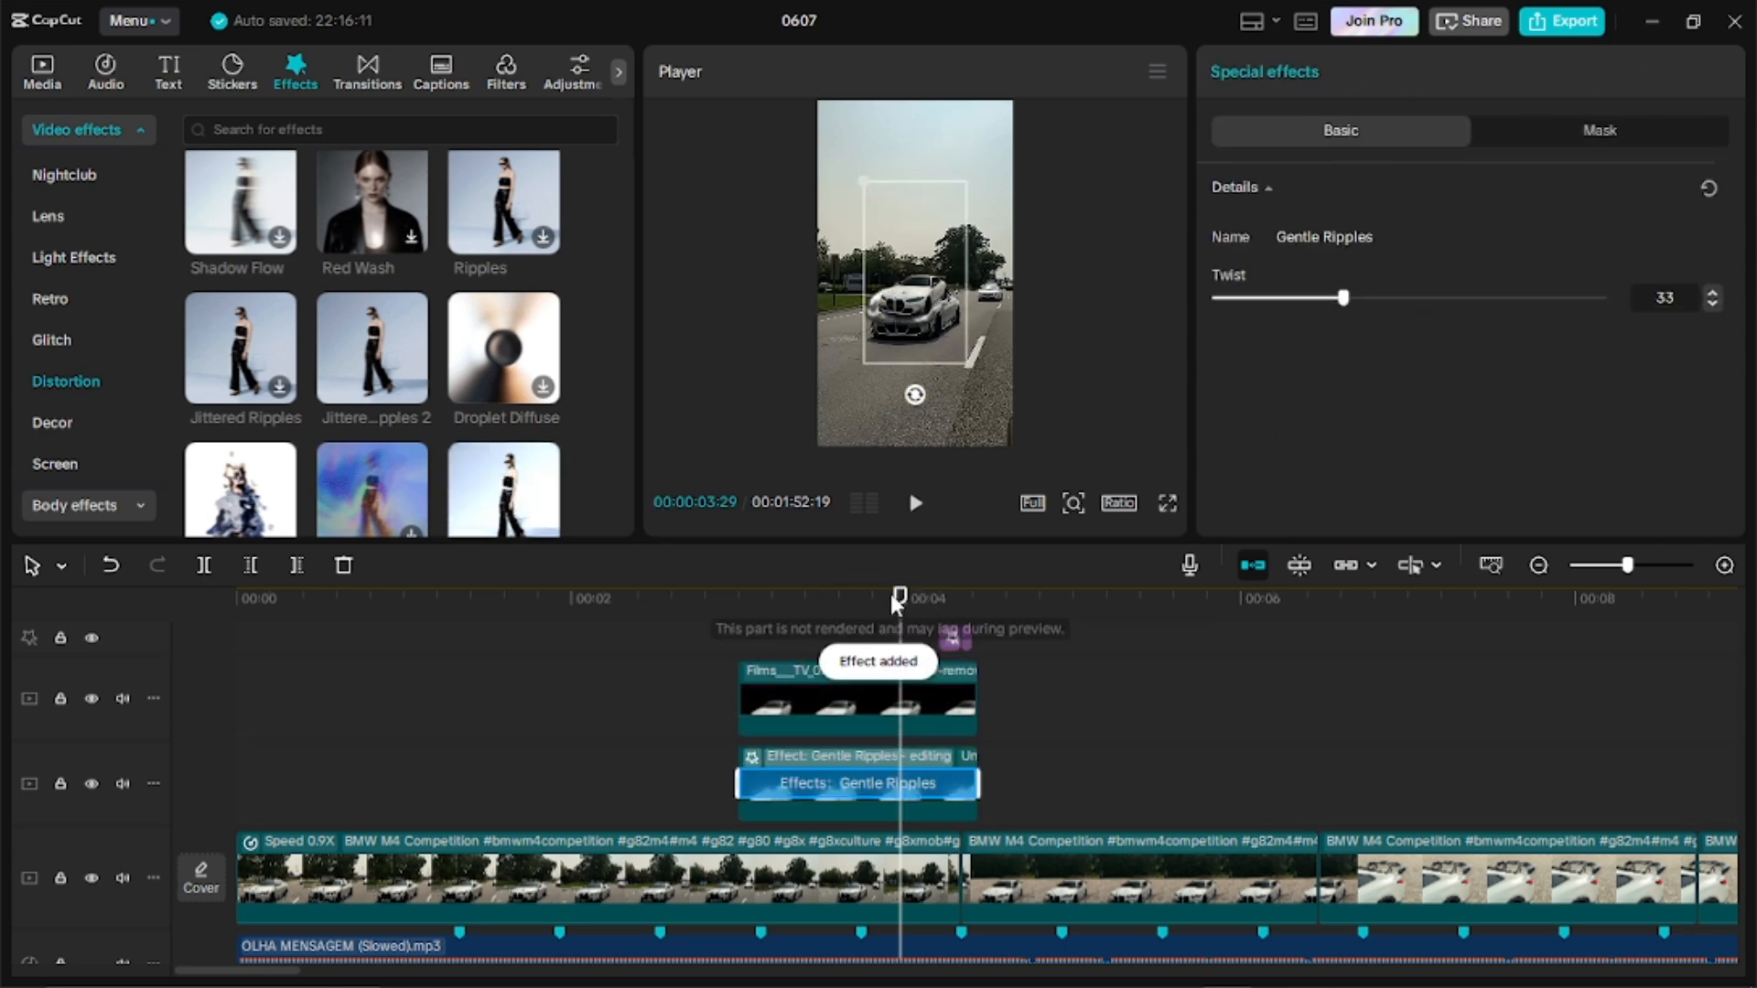
{"action": "left_click_drag", "start_coordinate": [901, 613], "coordinate": [961, 631]}
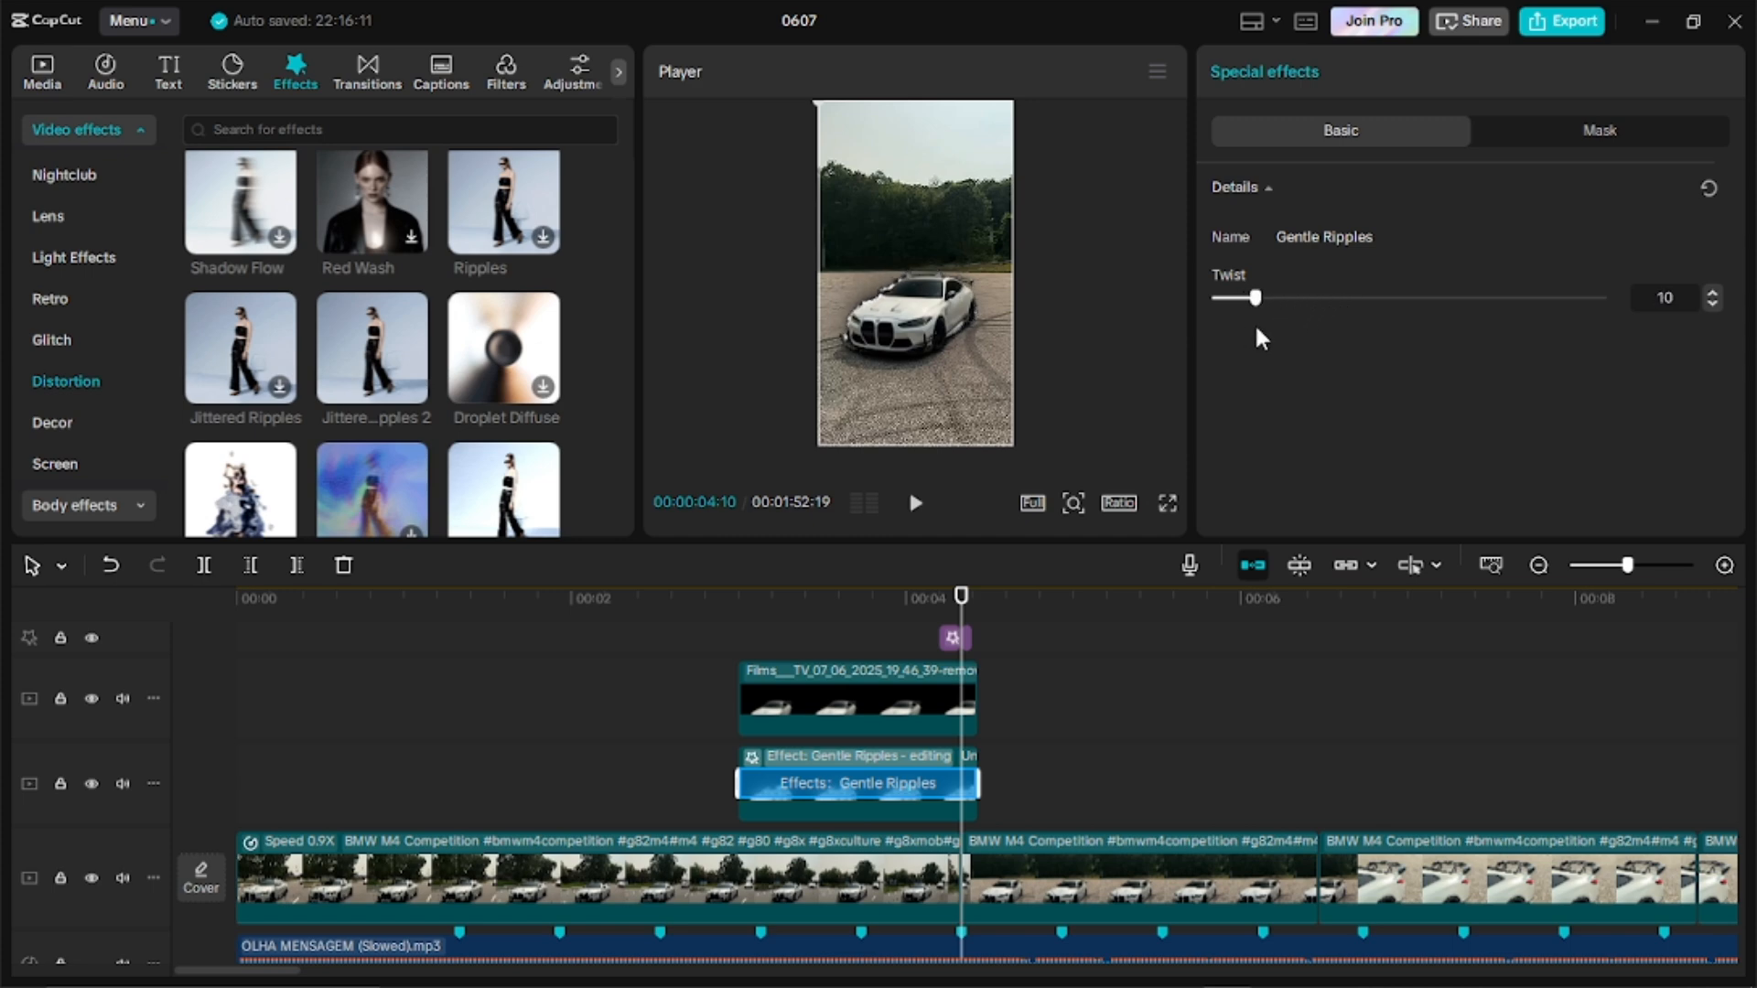
{"action": "left_click_drag", "start_coordinate": [1297, 297], "coordinate": [1299, 448]}
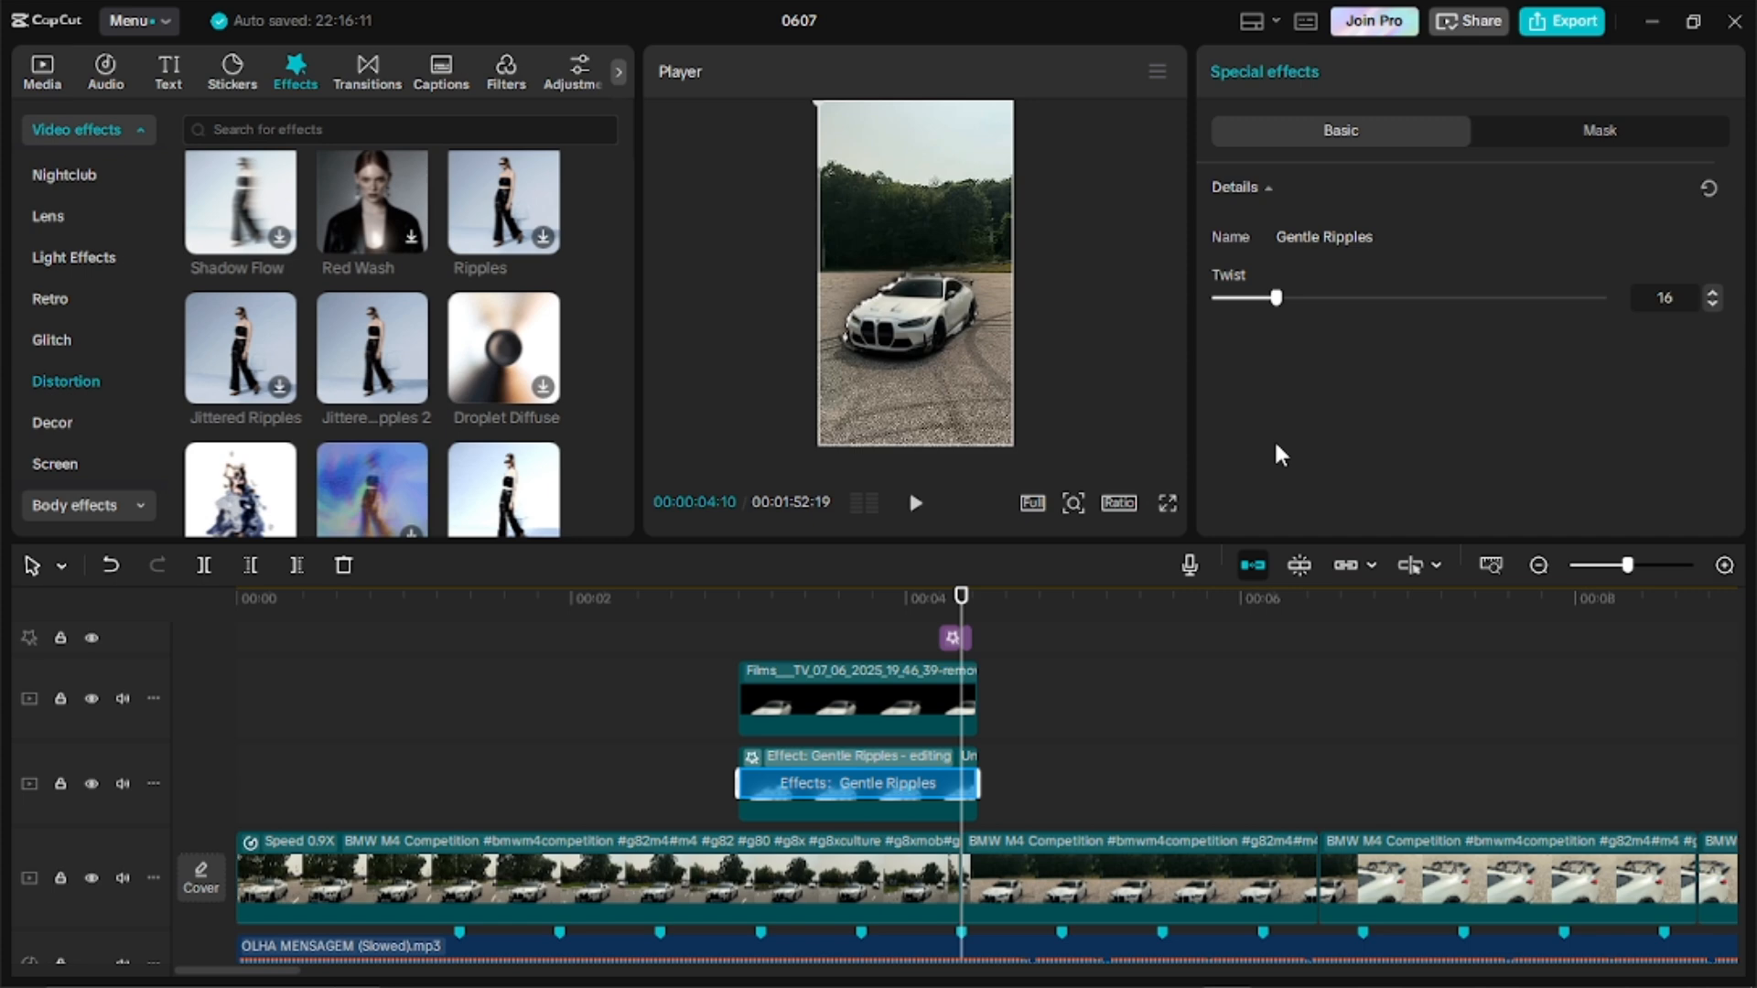
Play the edit full screen from 00:00:01:21 through the car overlay animation, replay that part, and return to the timeline.
{"action": "left_click", "coordinate": [523, 677]}
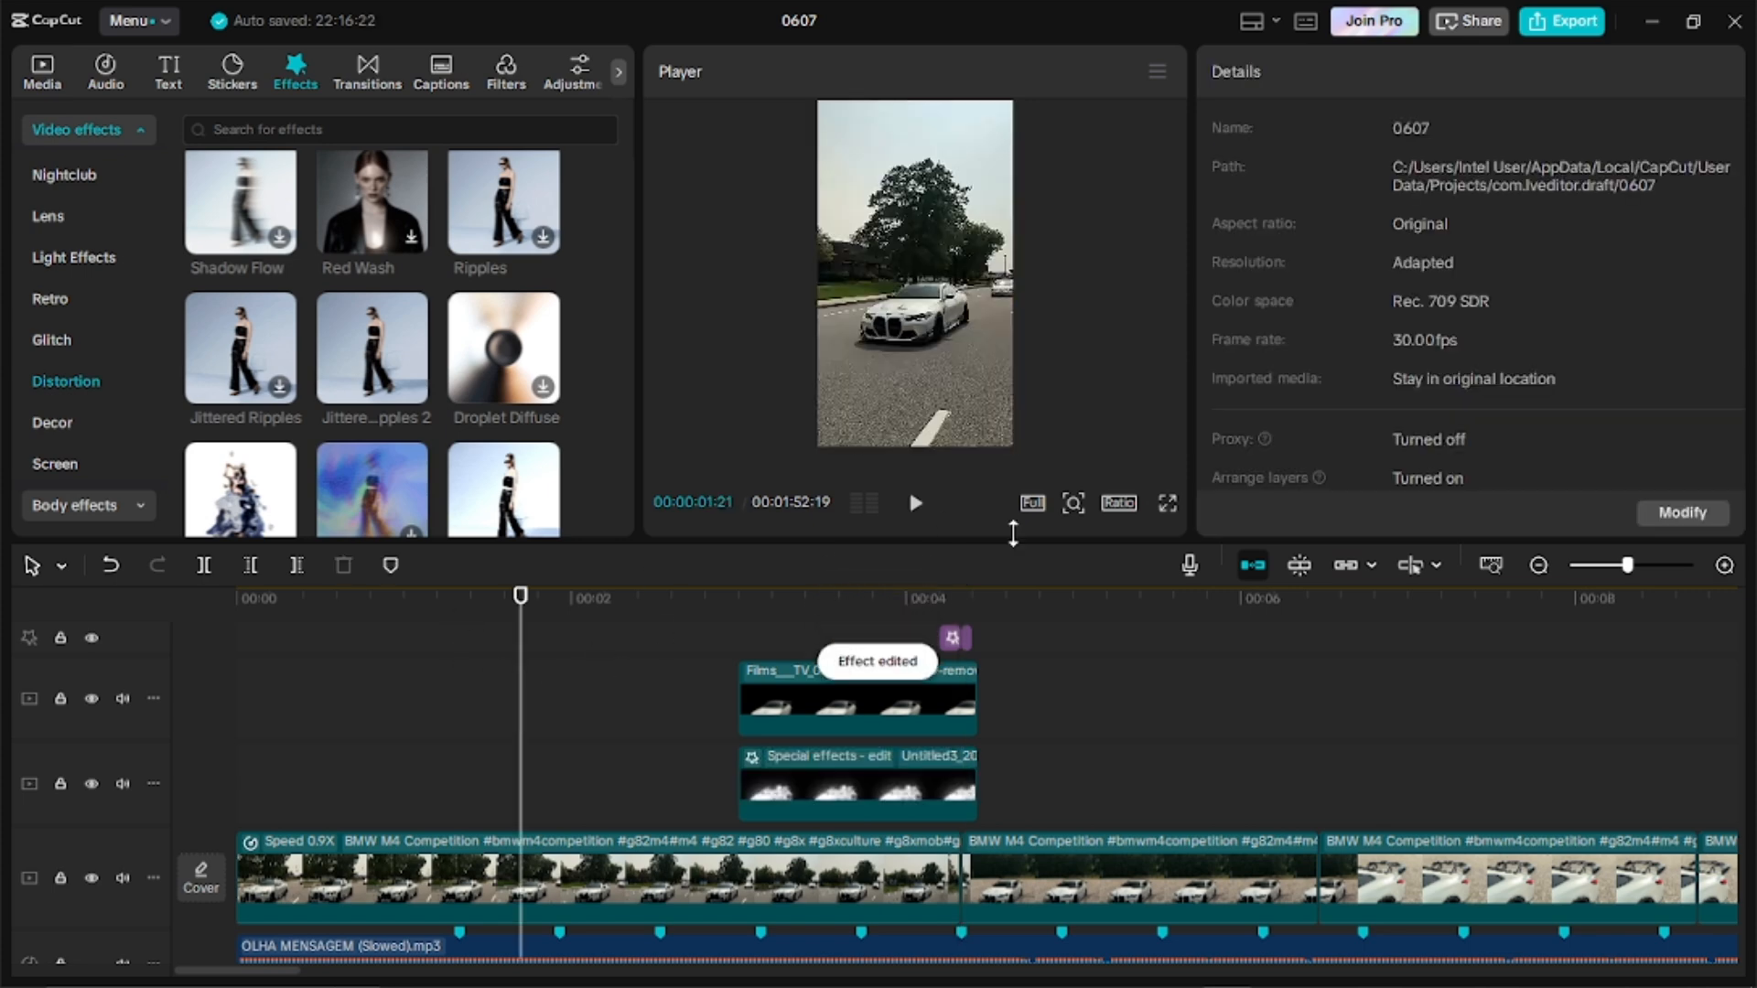
{"action": "left_click", "coordinate": [1166, 504]}
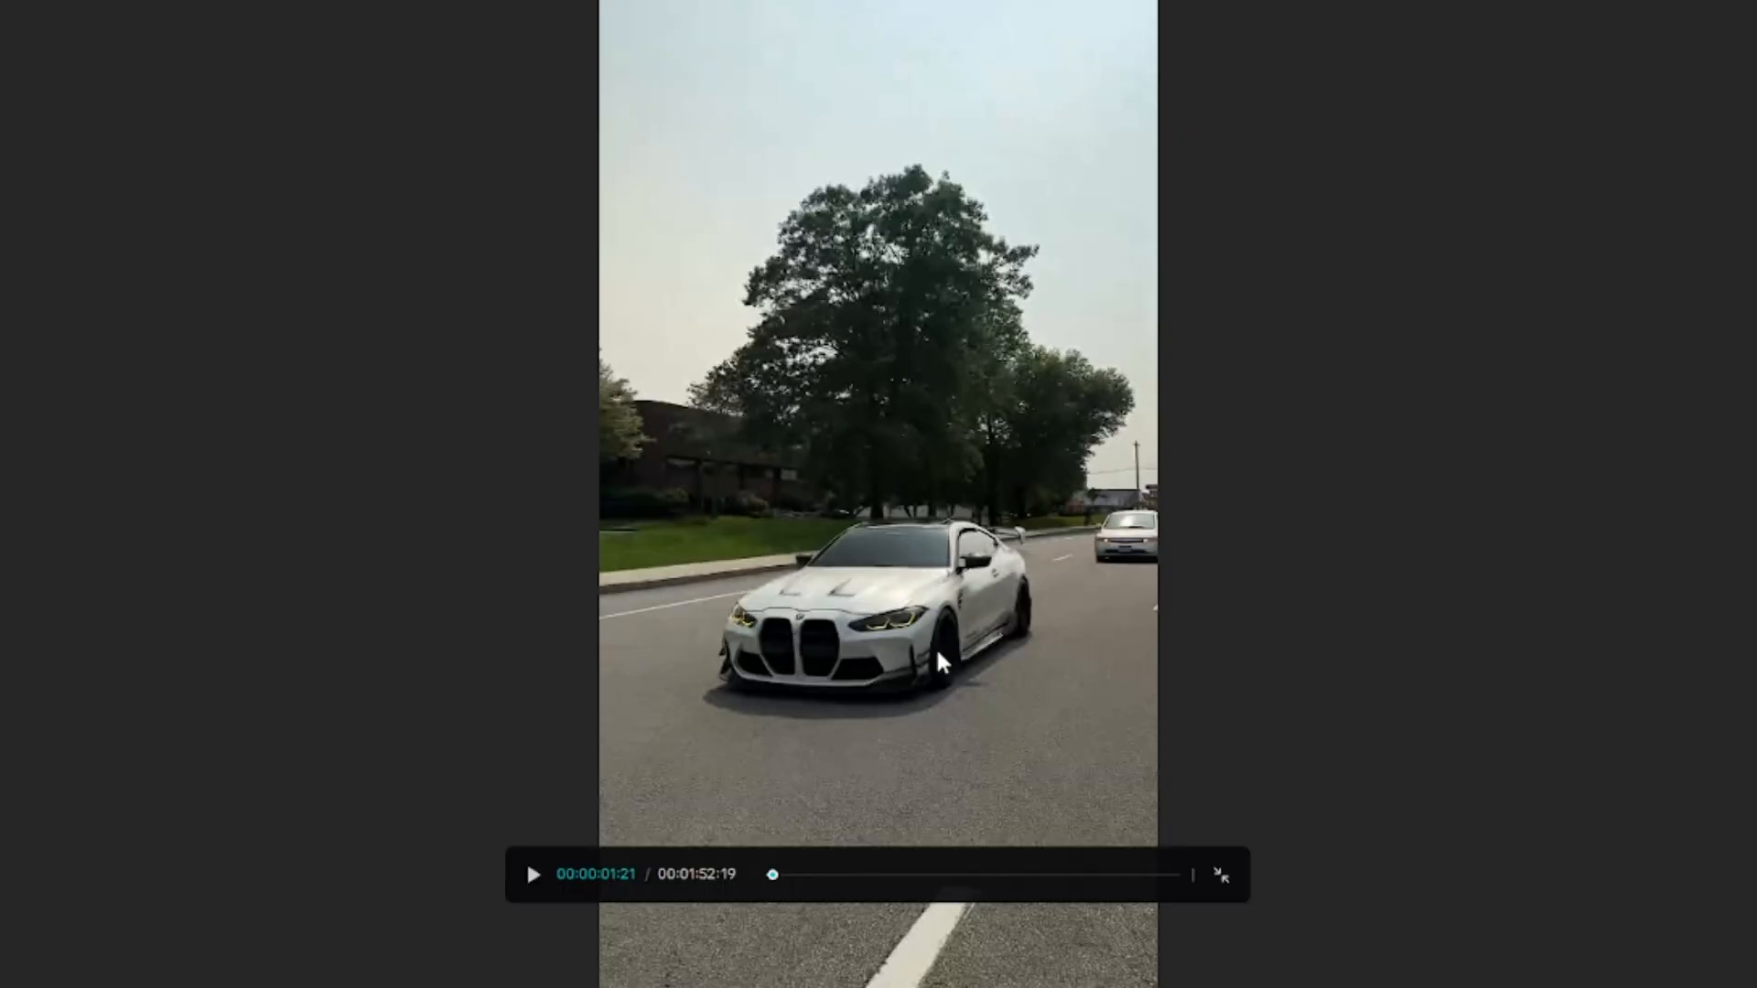
{"action": "left_click", "coordinate": [541, 880]}
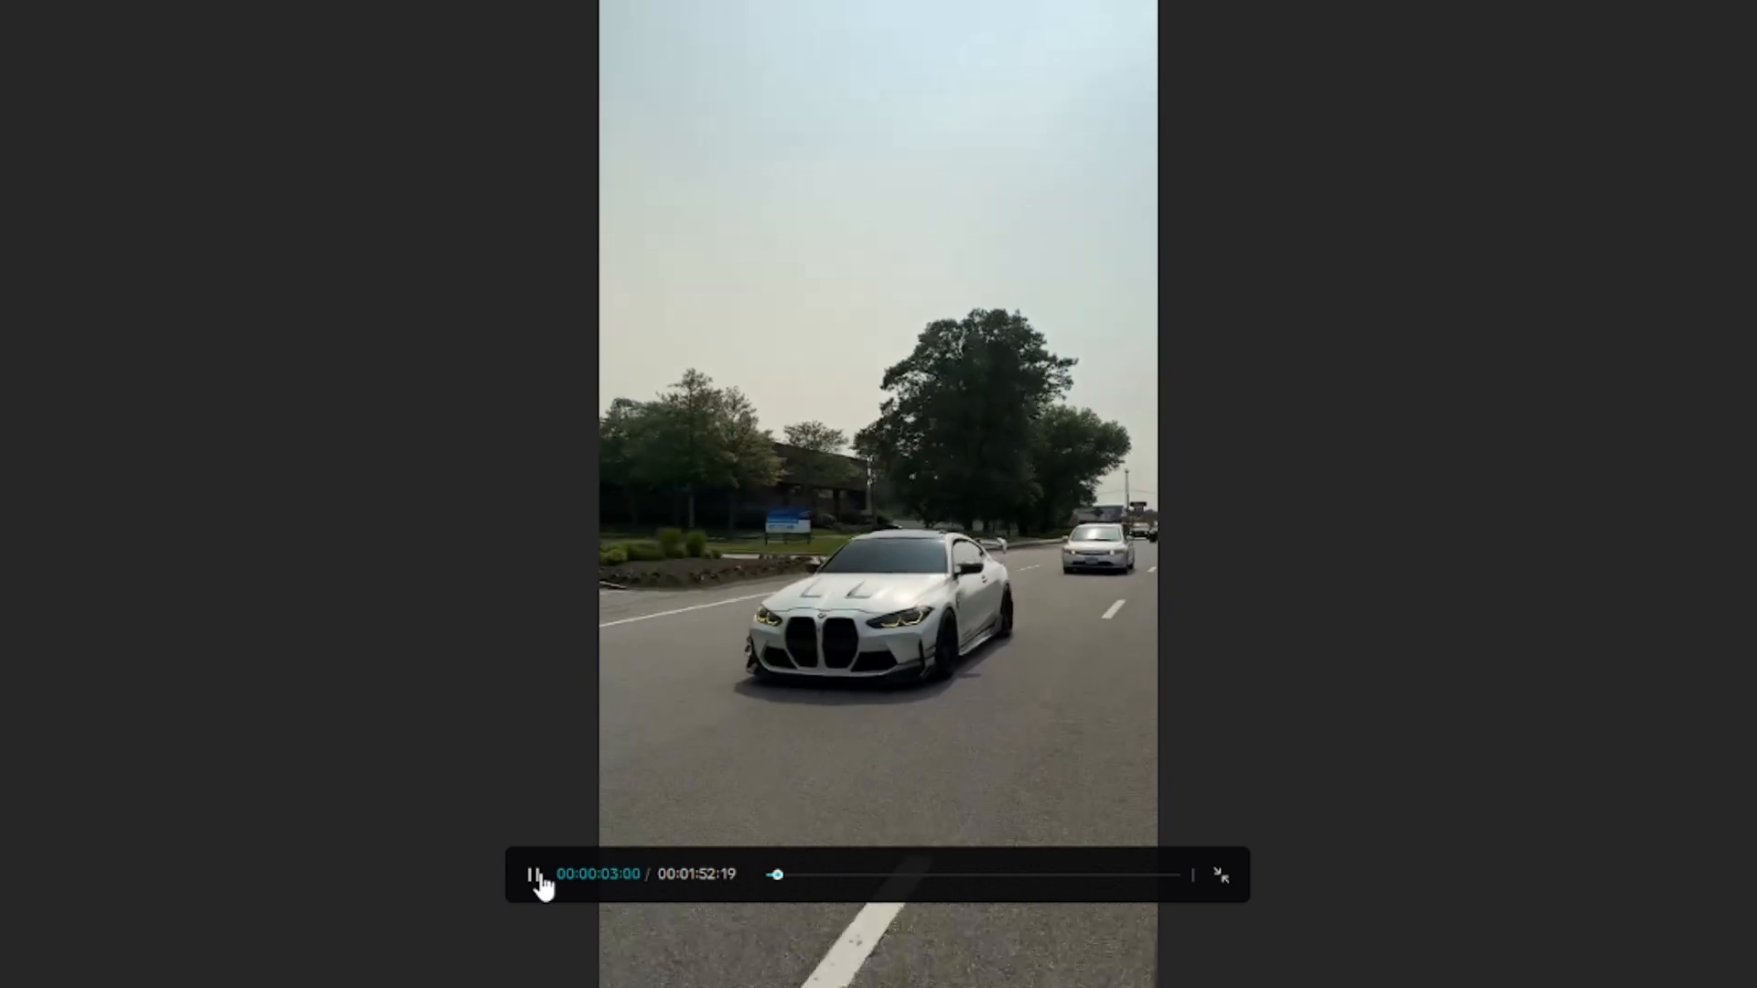
{"action": "left_click", "coordinate": [538, 877]}
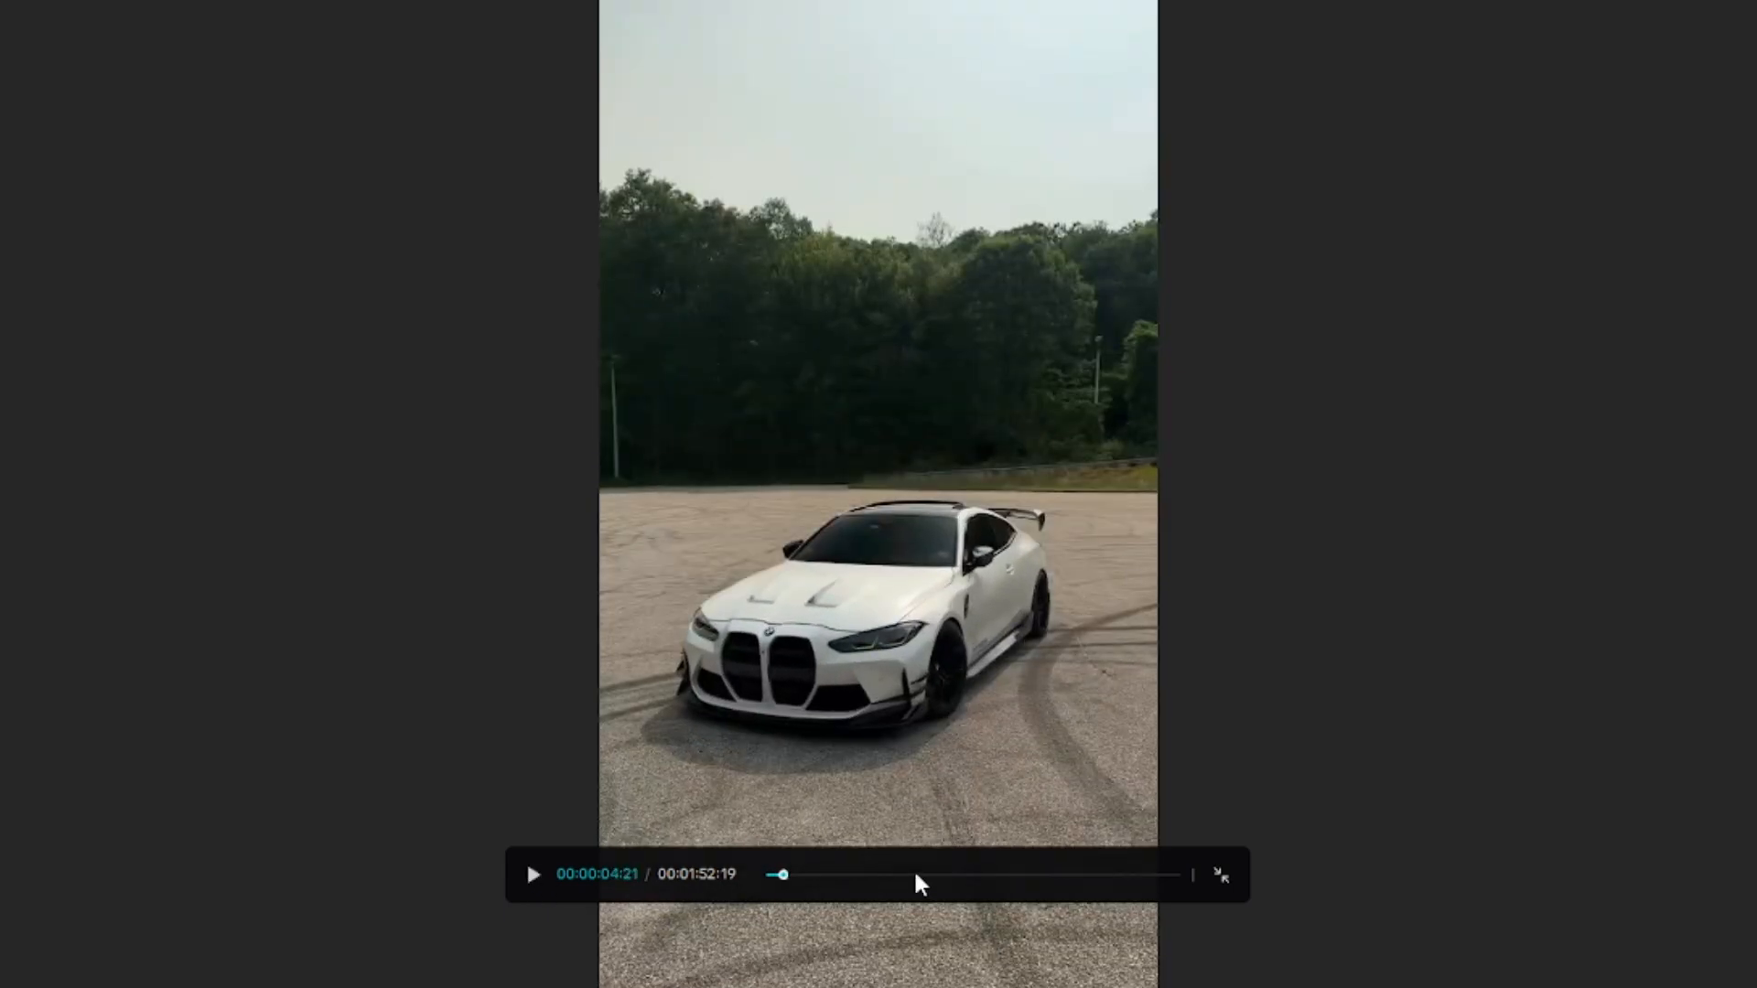
{"action": "left_click_drag", "start_coordinate": [786, 877], "coordinate": [780, 889]}
{"action": "left_click", "coordinate": [535, 877]}
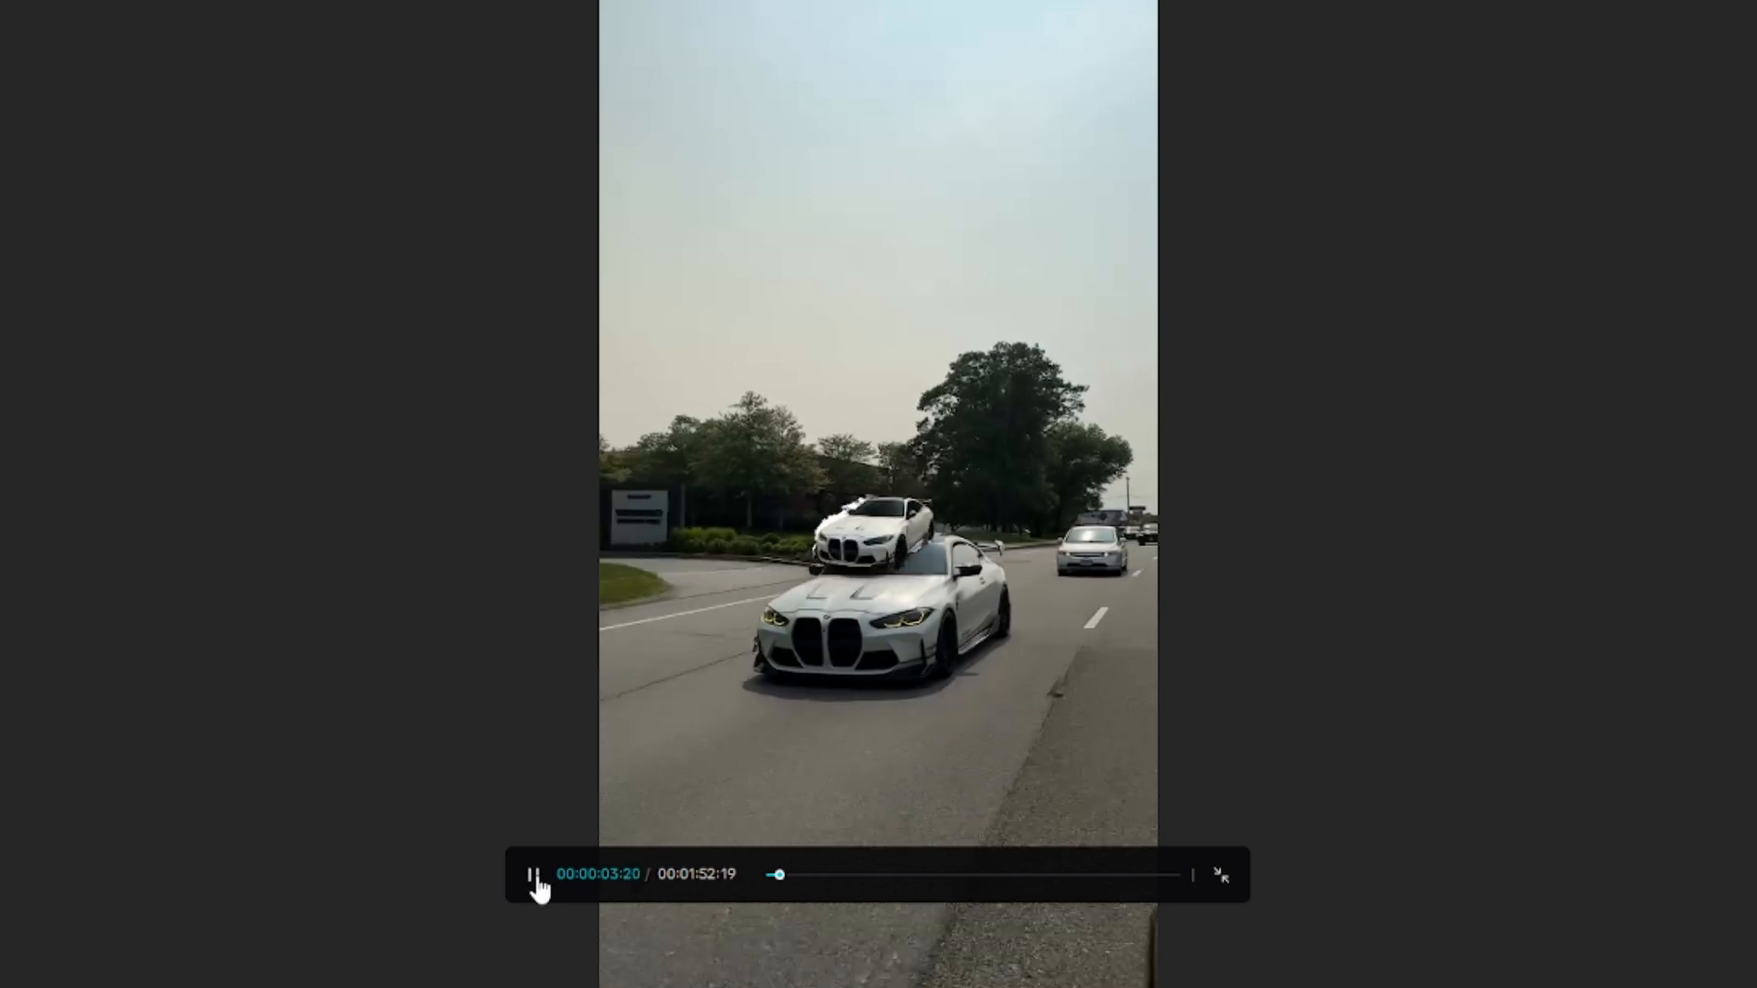
{"action": "left_click", "coordinate": [540, 880]}
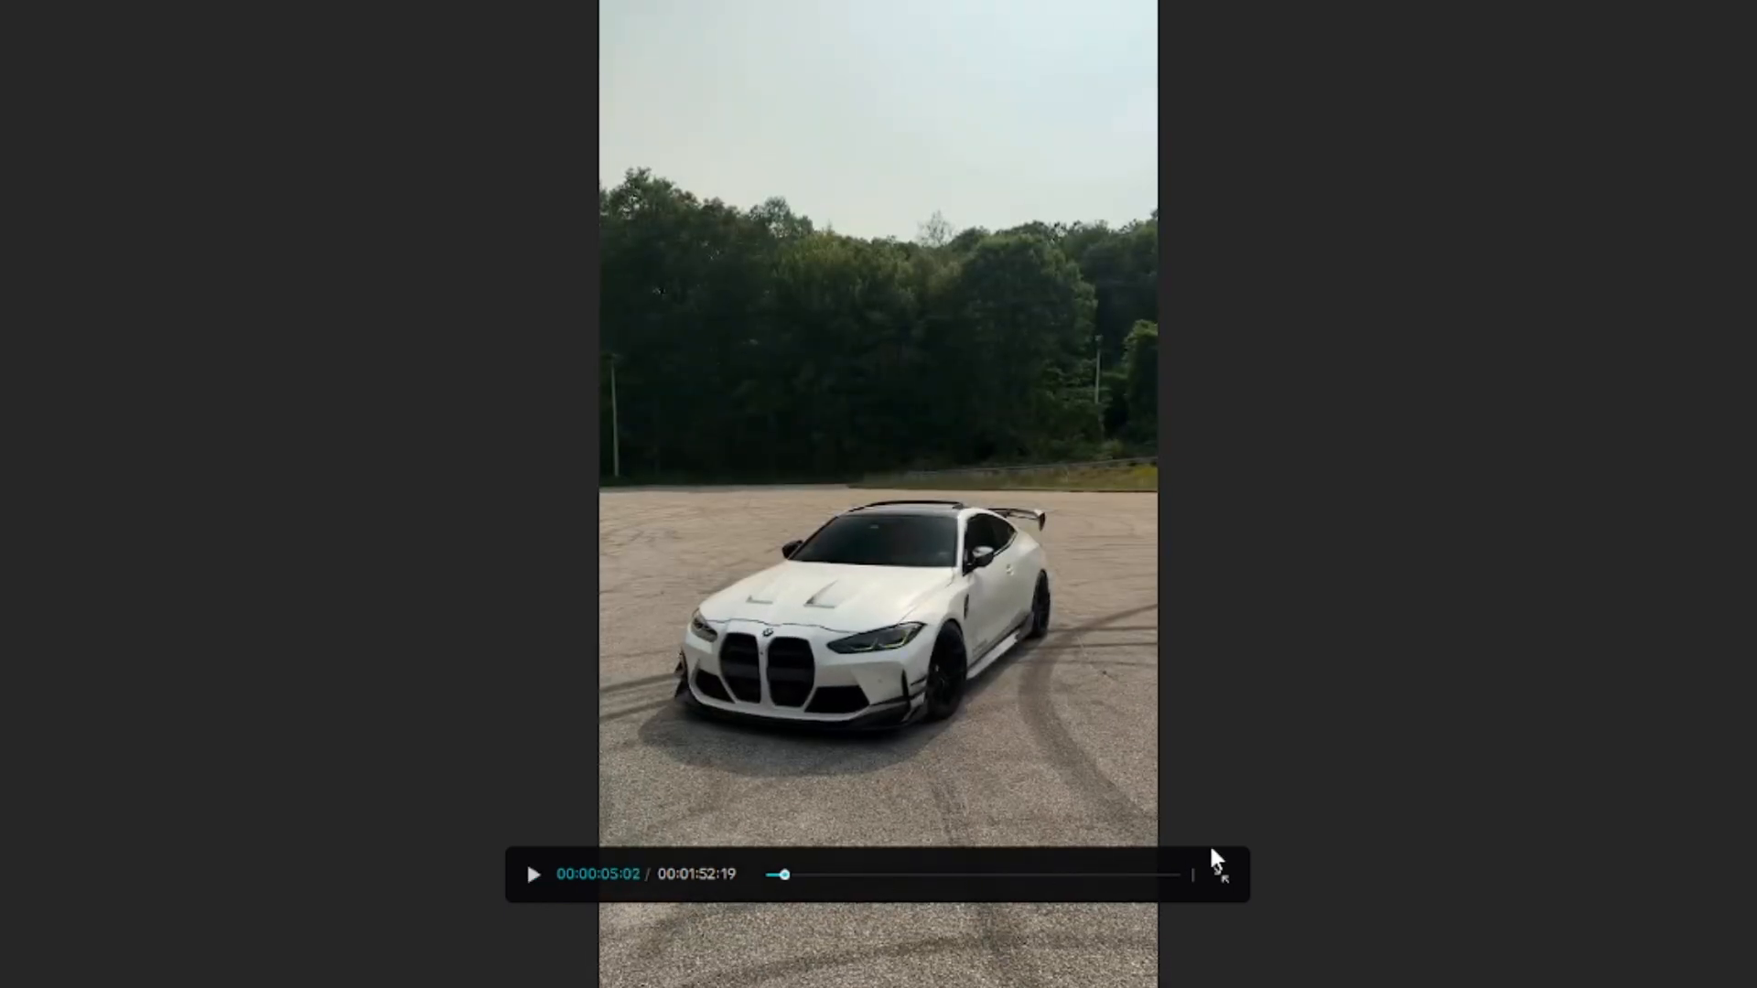
{"action": "left_click", "coordinate": [1219, 871]}
Trim the end of the chrome overlay to the beat marker at 00:00:04:10.
{"action": "left_click_drag", "start_coordinate": [1078, 667], "coordinate": [962, 723]}
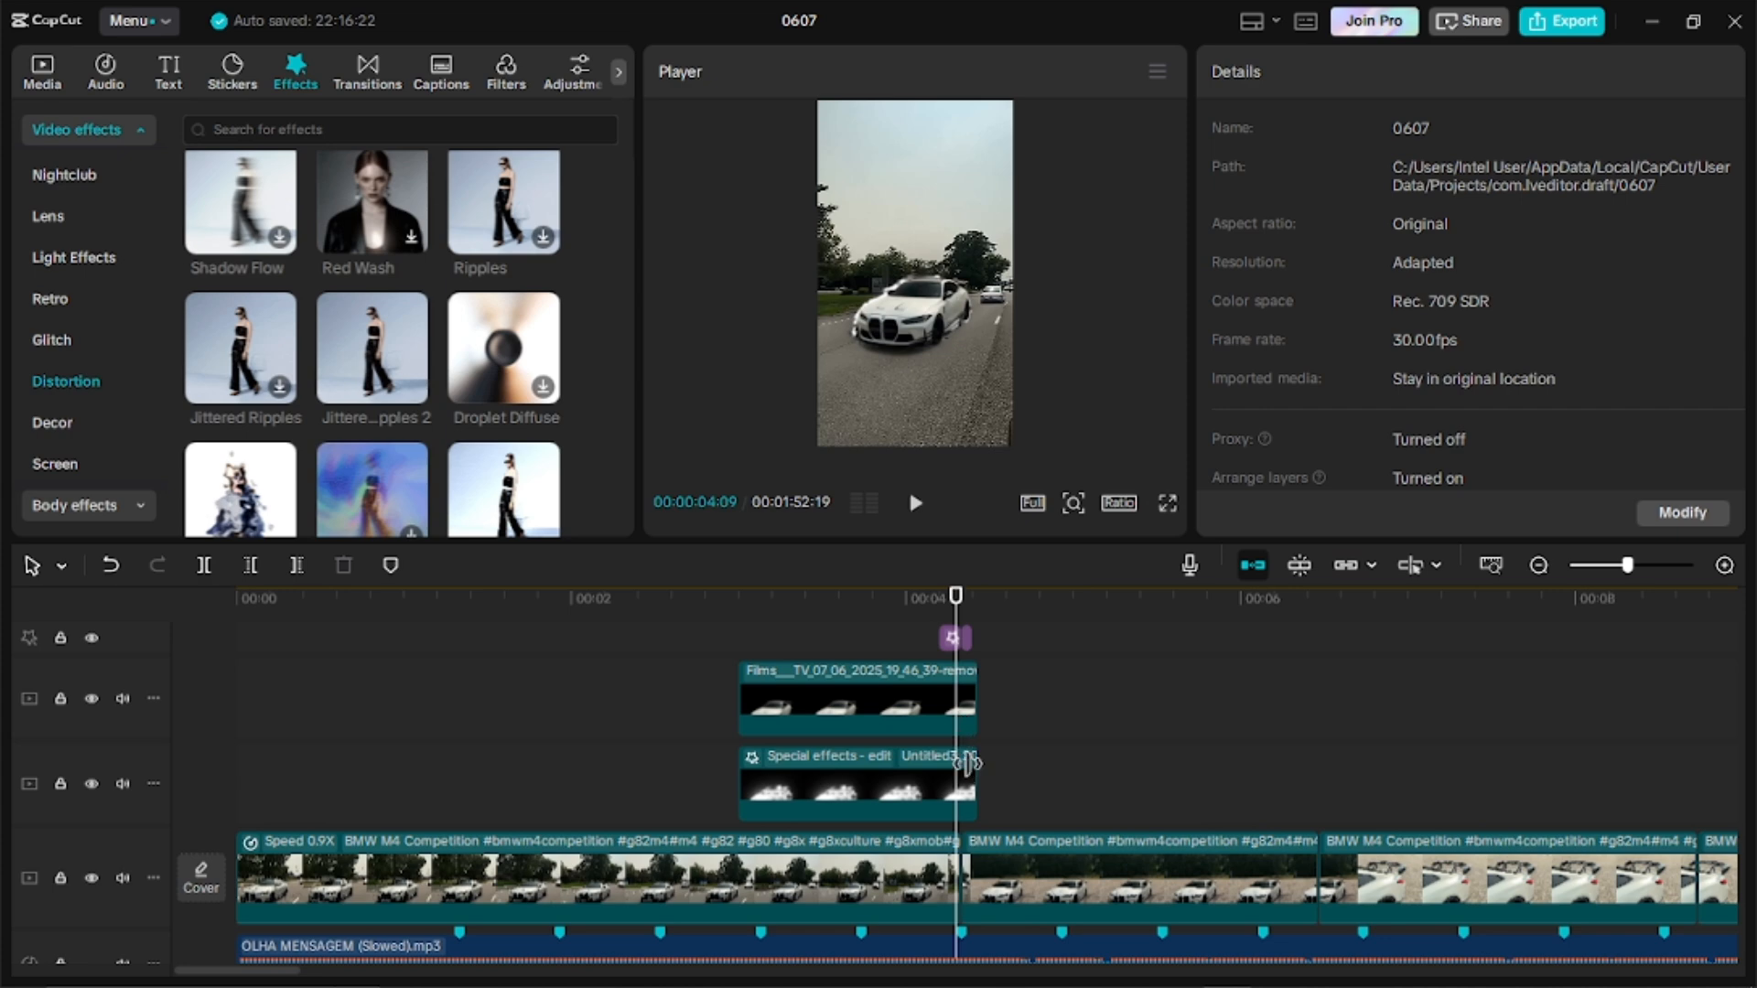
{"action": "left_click_drag", "start_coordinate": [1628, 567], "coordinate": [1664, 567]}
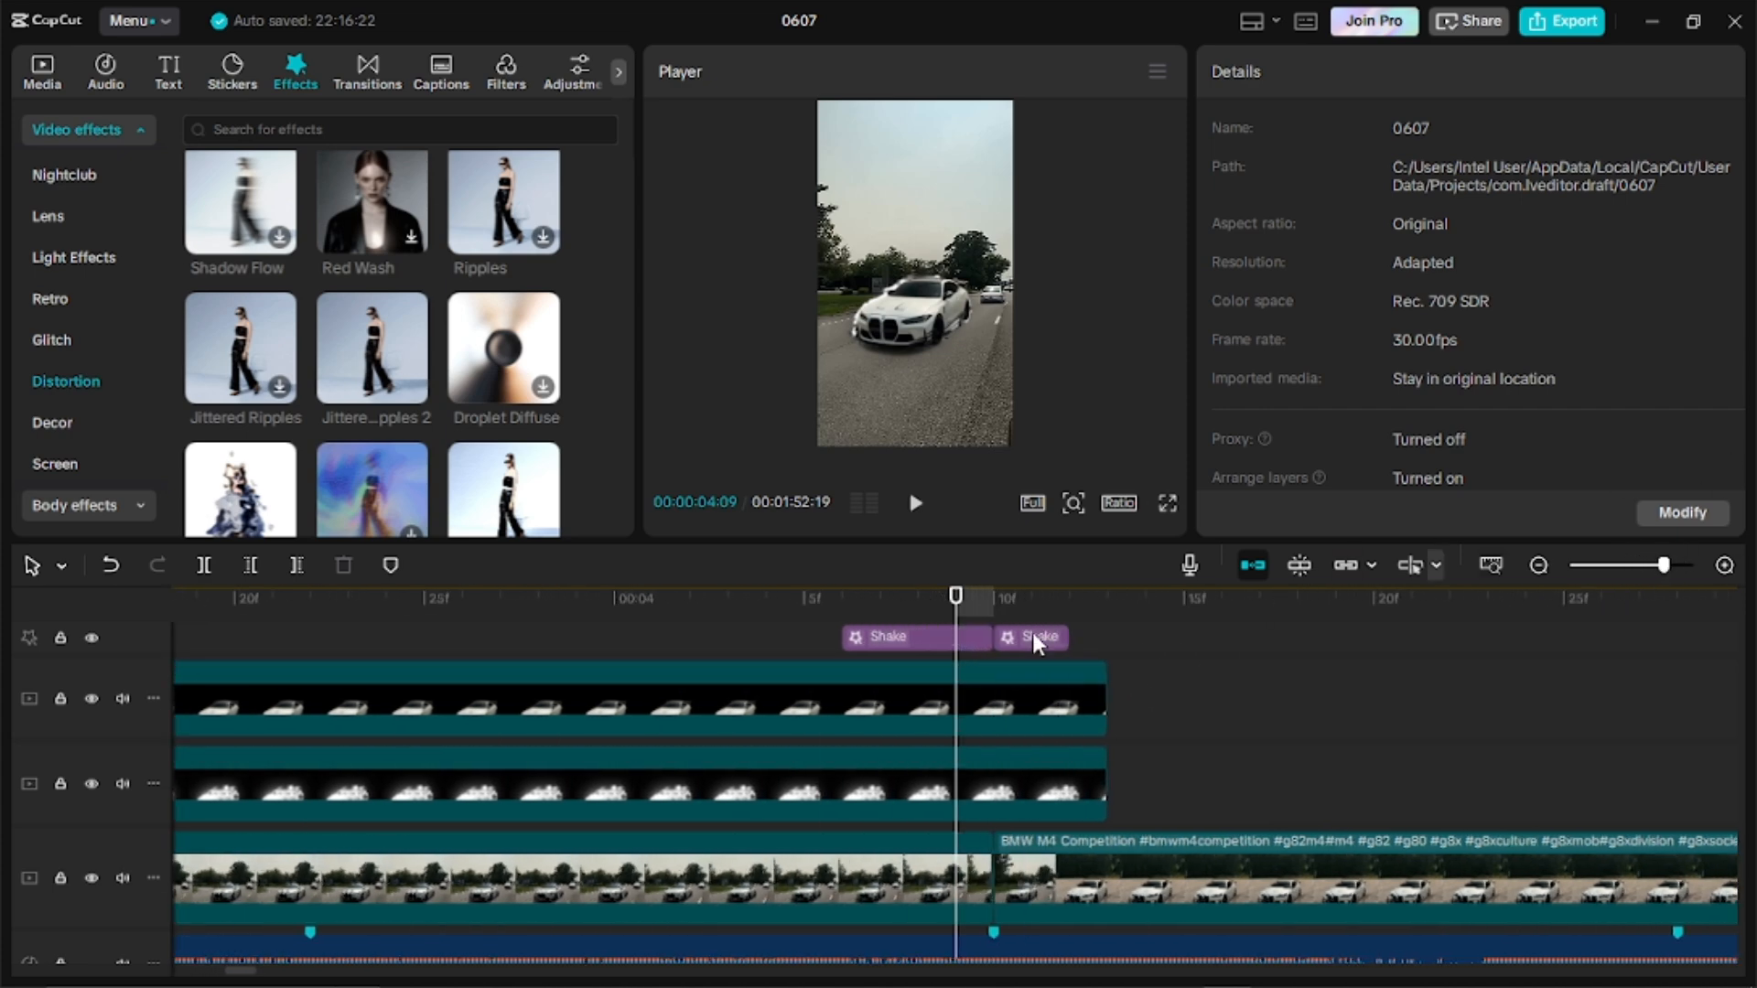
{"action": "left_click_drag", "start_coordinate": [960, 607], "coordinate": [987, 607]}
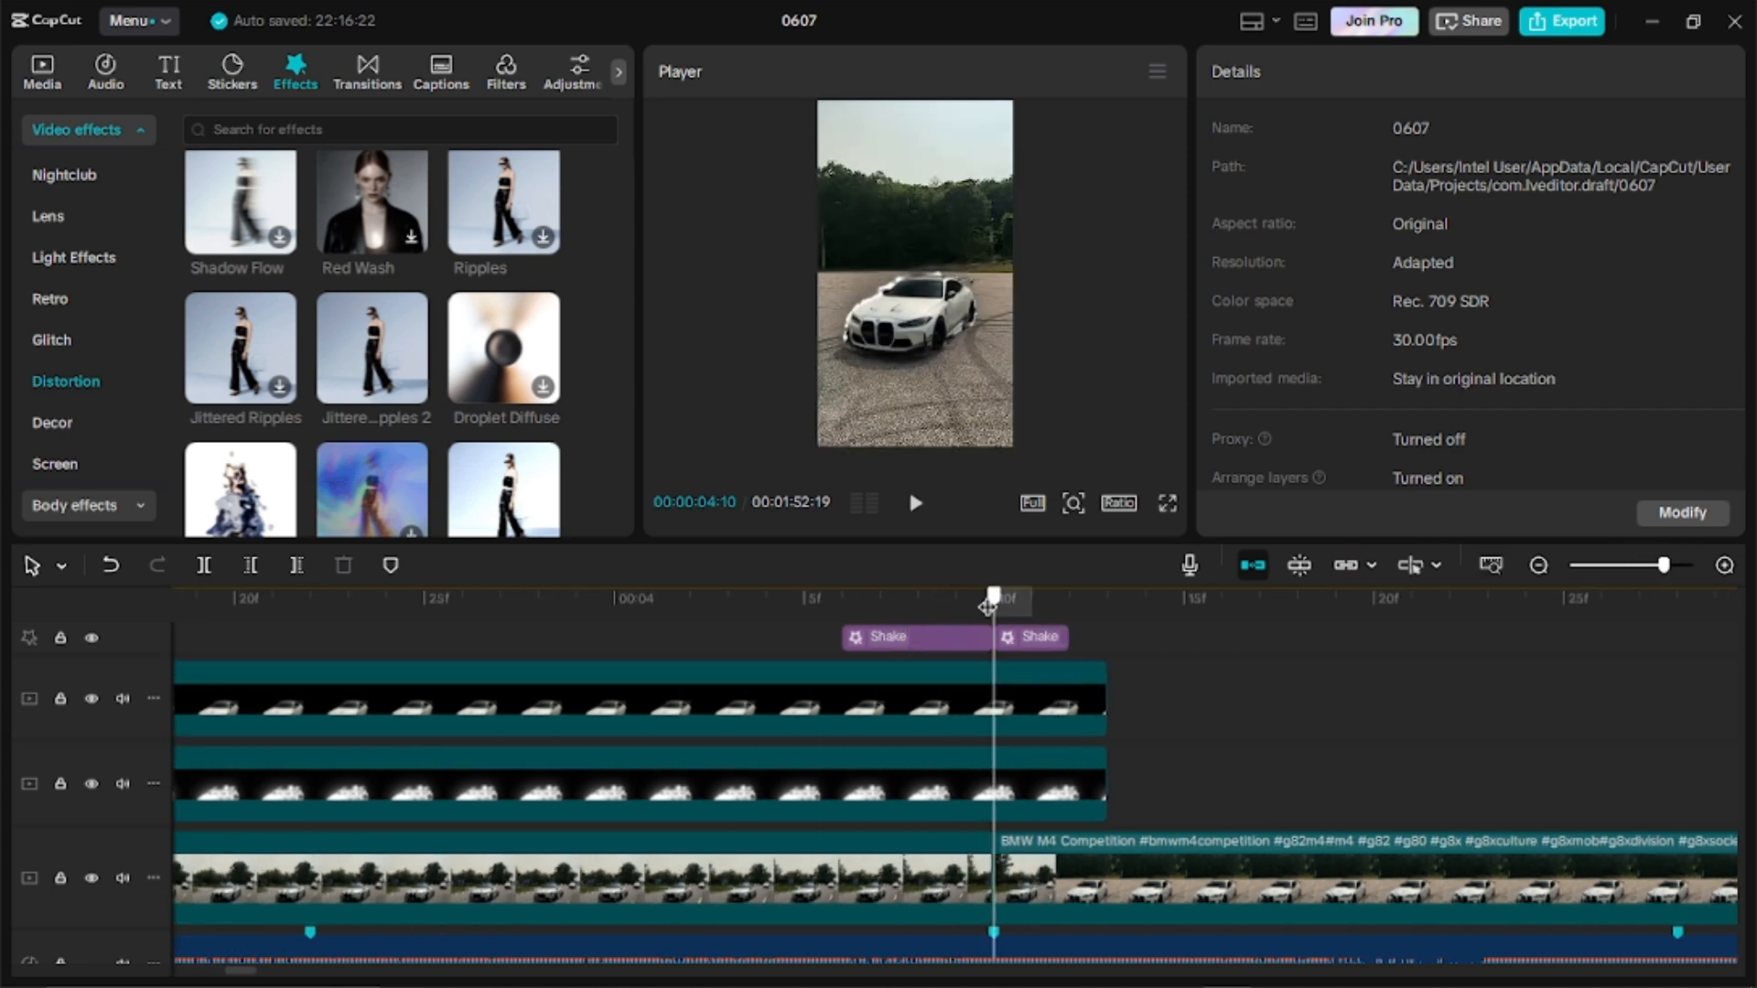
{"action": "left_click", "coordinate": [1002, 789]}
{"action": "left_click_drag", "start_coordinate": [1075, 795], "coordinate": [1009, 809]}
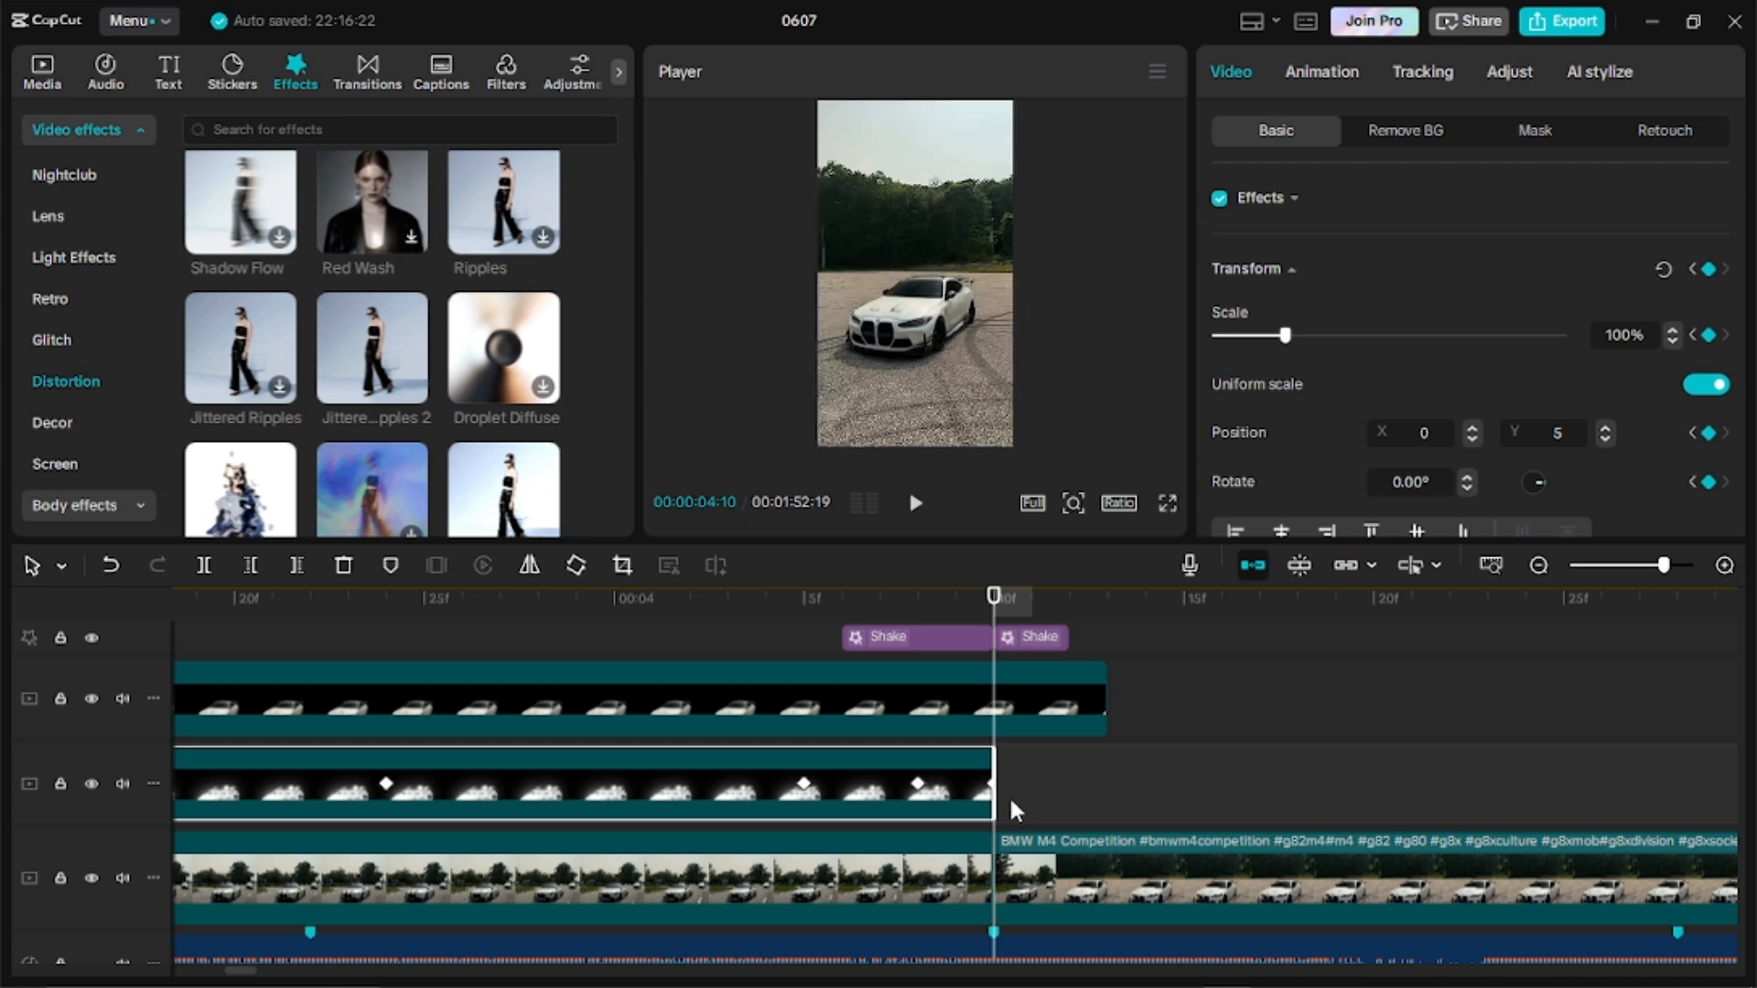
{"action": "left_click", "coordinate": [1025, 799]}
Preview the overlay transition into the second clip from 00:00:03:22.
{"action": "left_click", "coordinate": [306, 596]}
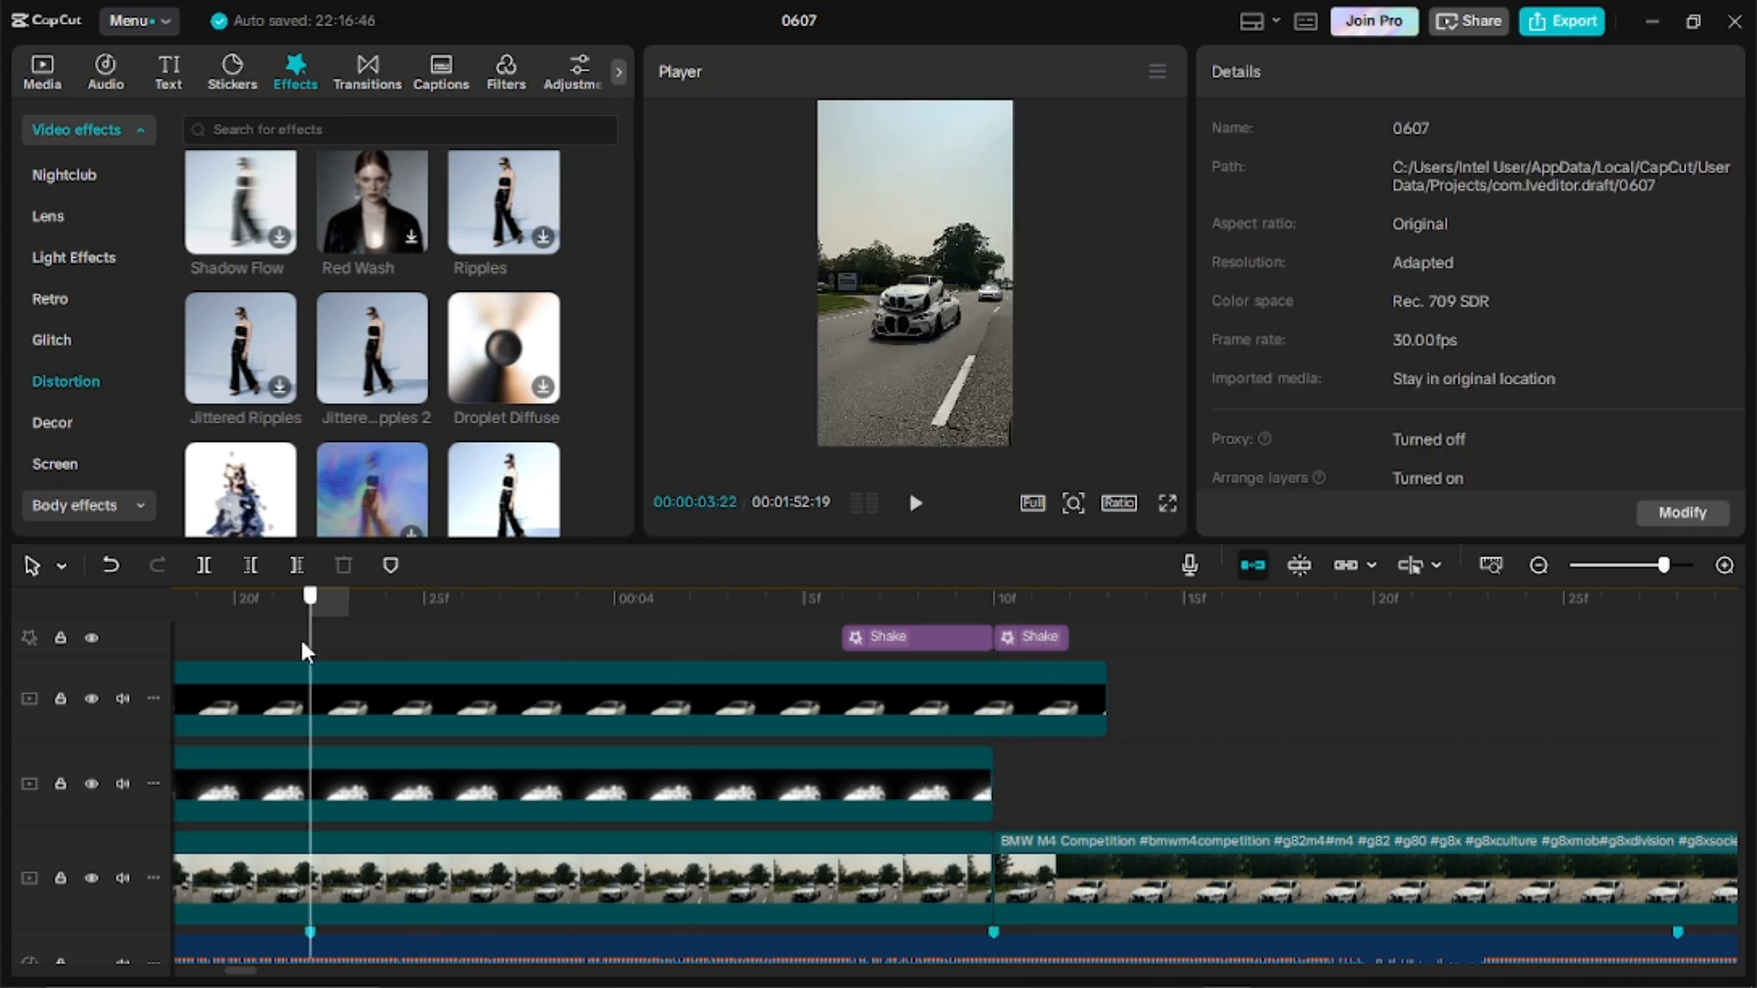
{"action": "left_click", "coordinate": [915, 502]}
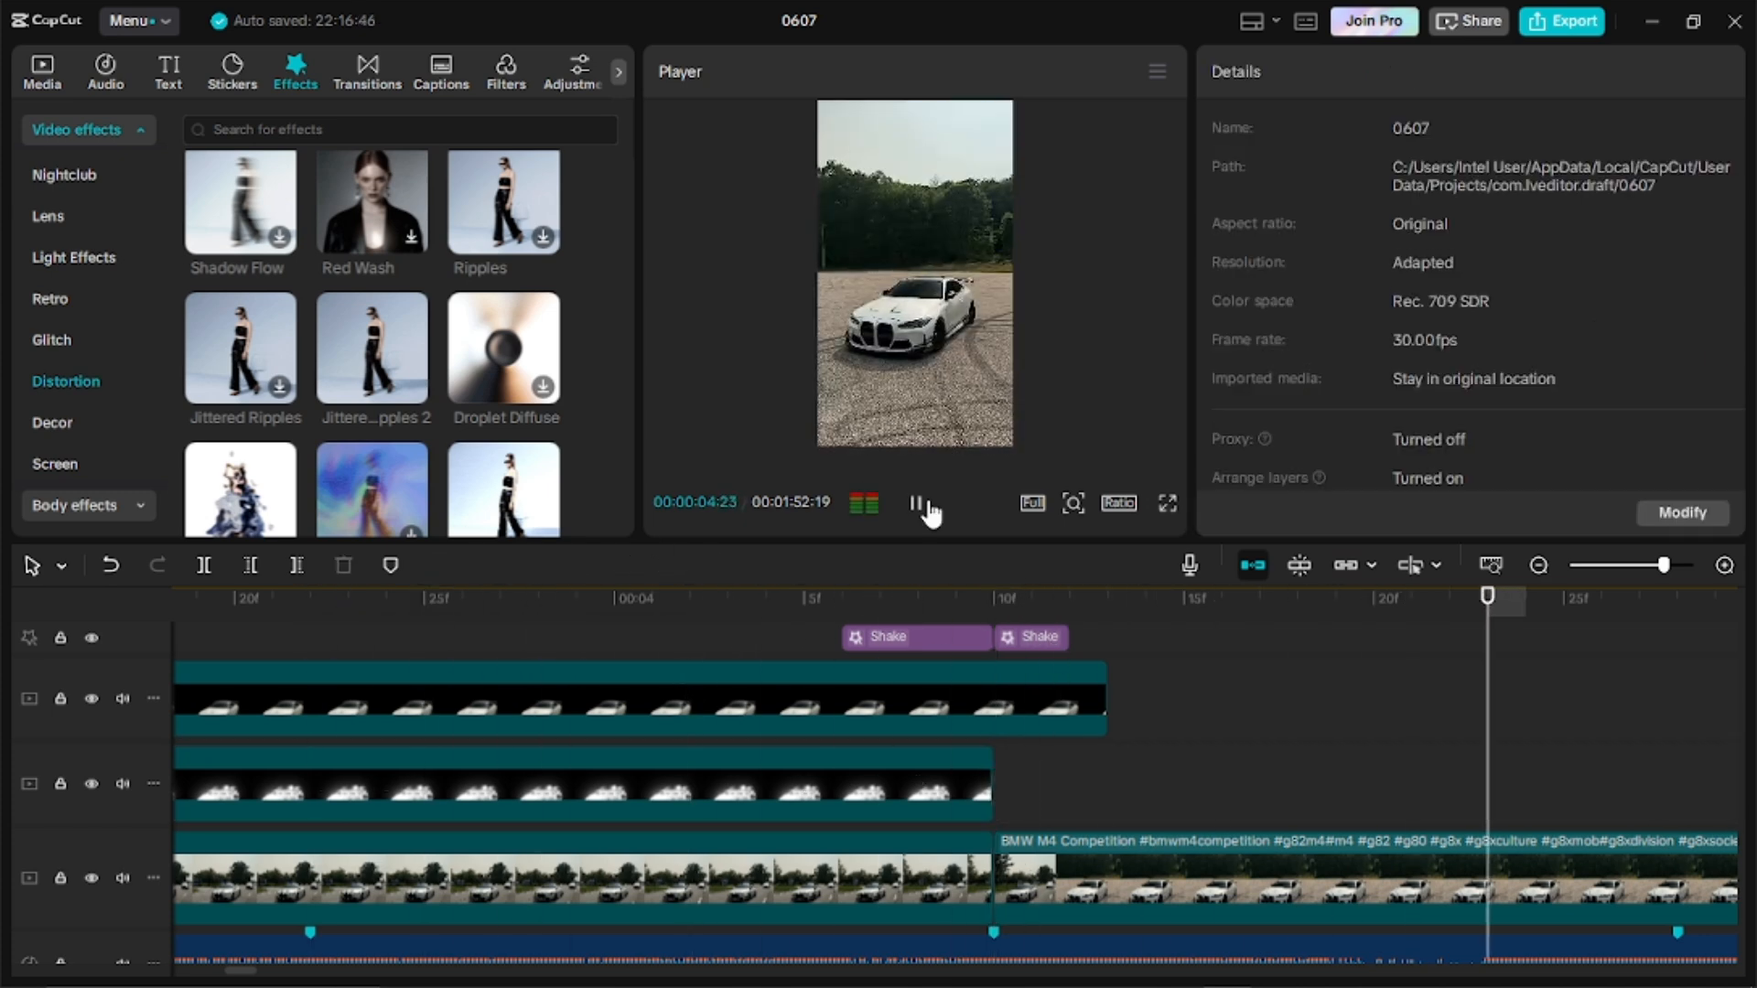
{"action": "key", "text": "space"}
{"action": "left_click_drag", "start_coordinate": [1664, 566], "coordinate": [1637, 576]}
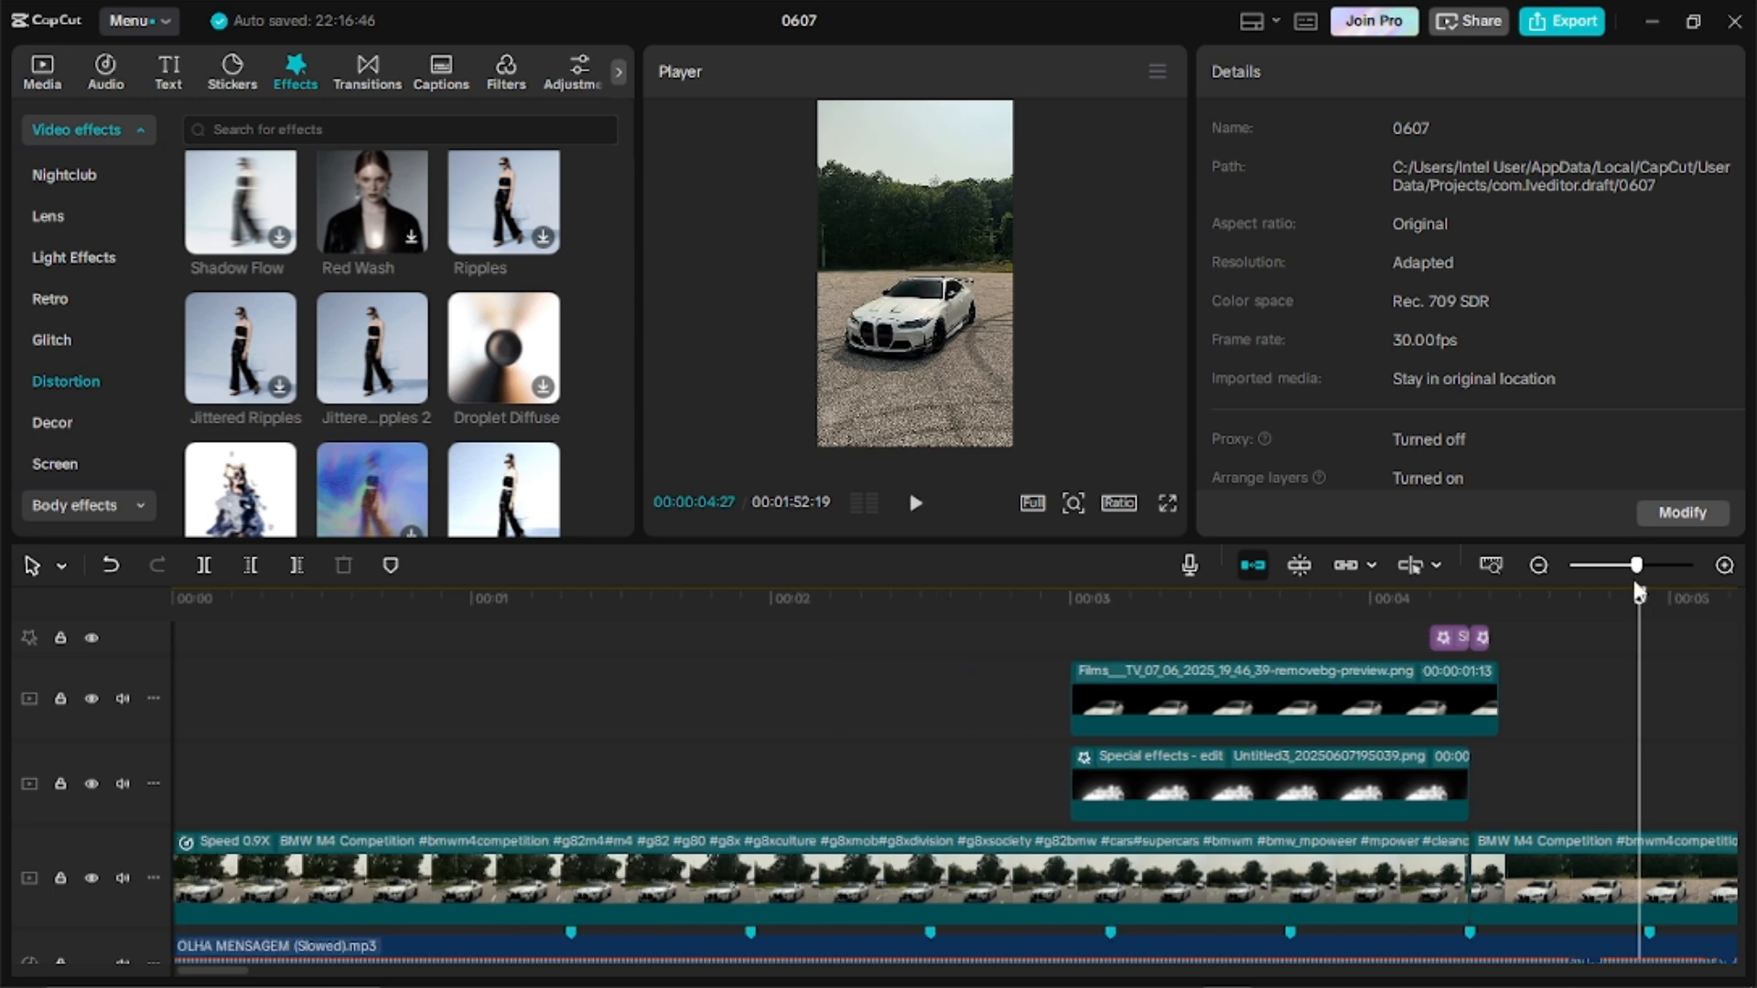
{"action": "left_click", "coordinate": [850, 833]}
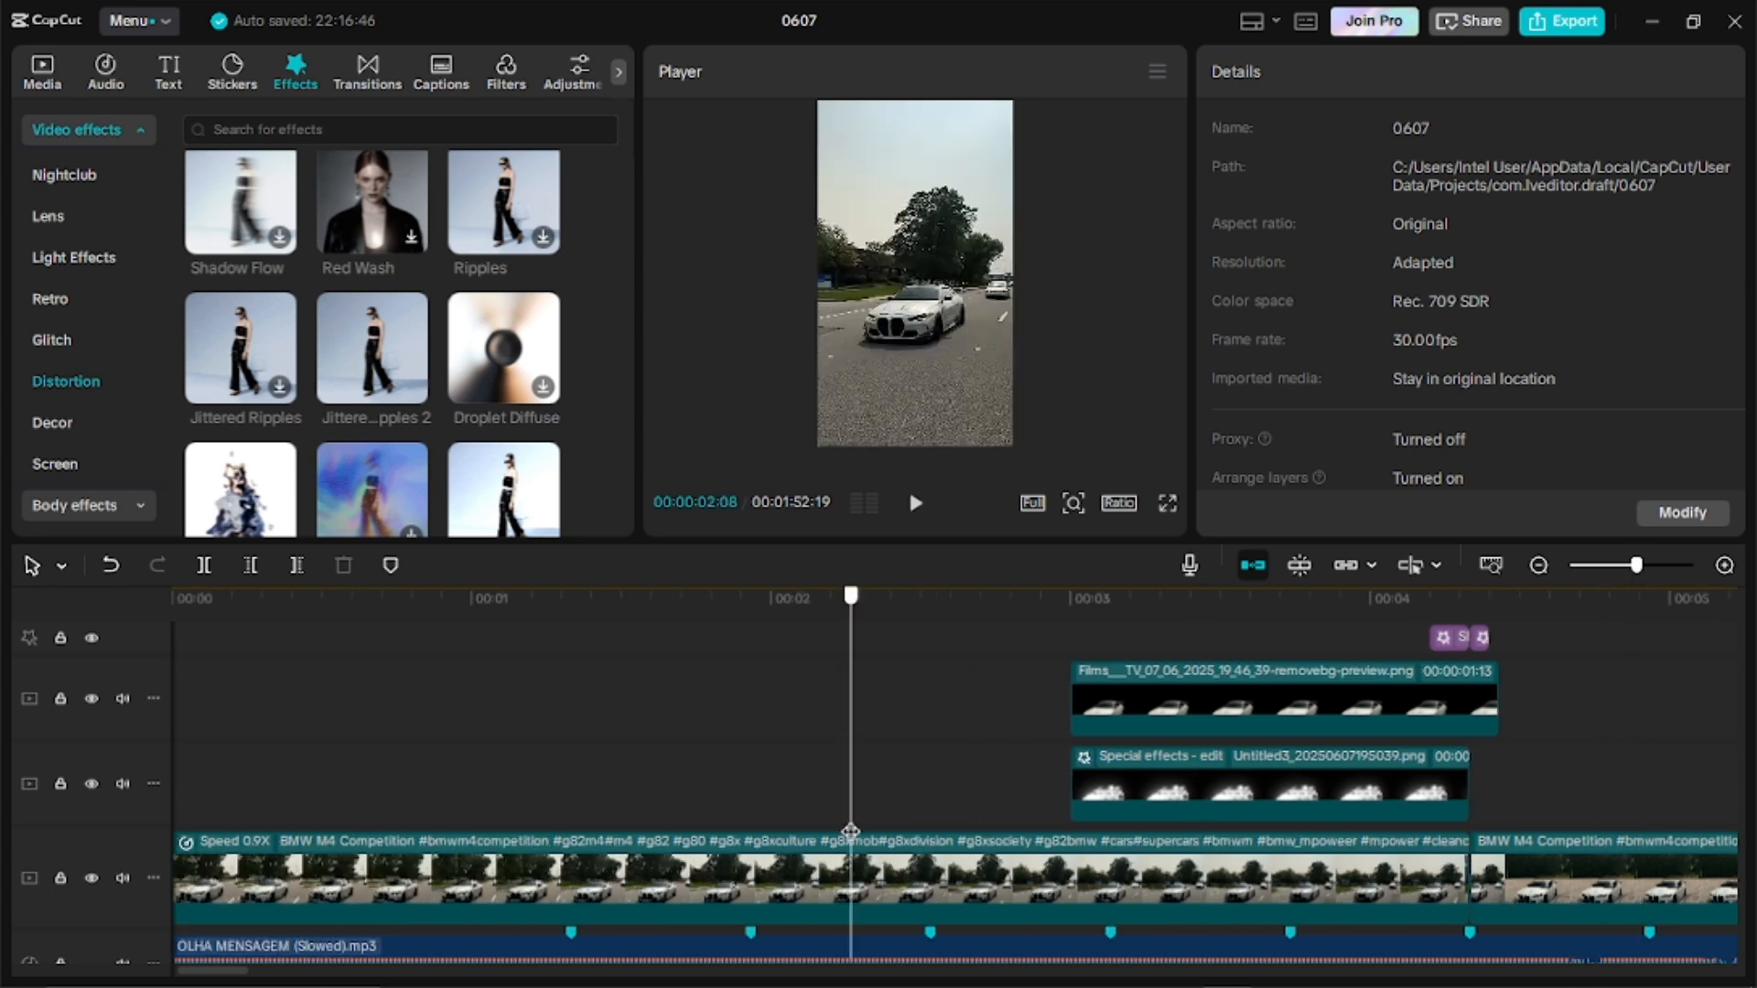
Play the edit from 00:00:00:00 through the first transition to check the overlay timing and shake.
{"action": "left_click", "coordinate": [42, 71]}
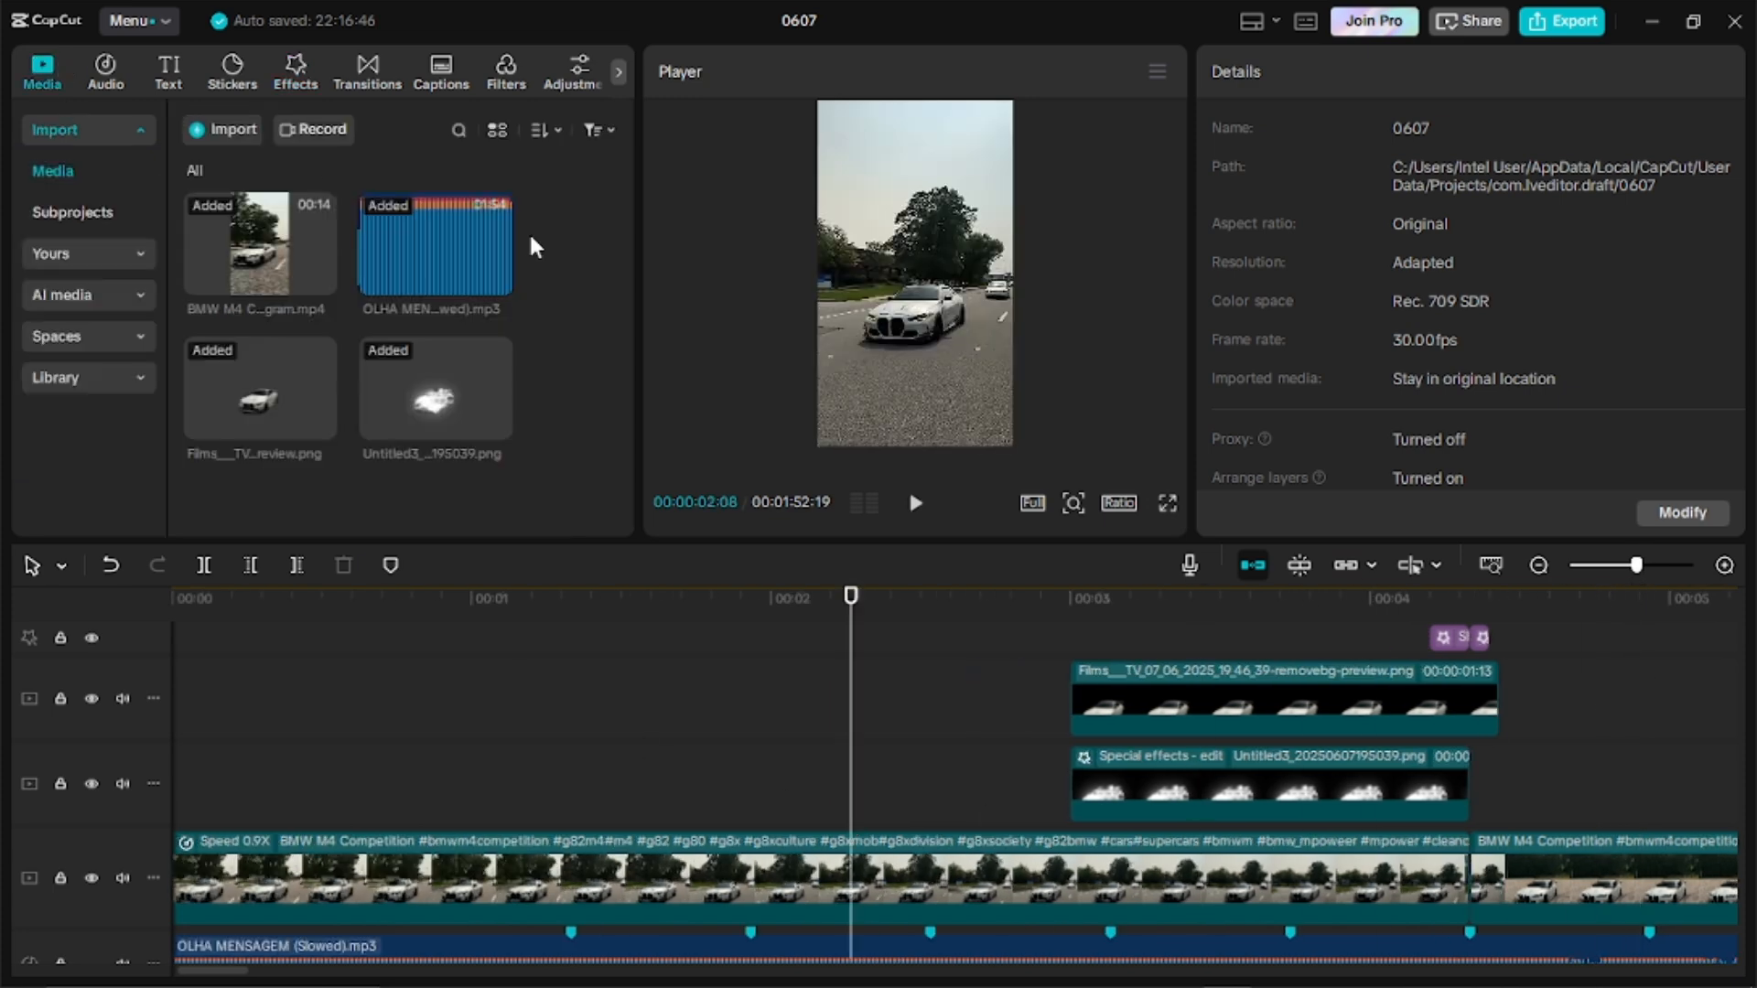
{"action": "left_click_drag", "start_coordinate": [1638, 574], "coordinate": [1626, 584]}
{"action": "left_click_drag", "start_coordinate": [536, 660], "coordinate": [144, 745]}
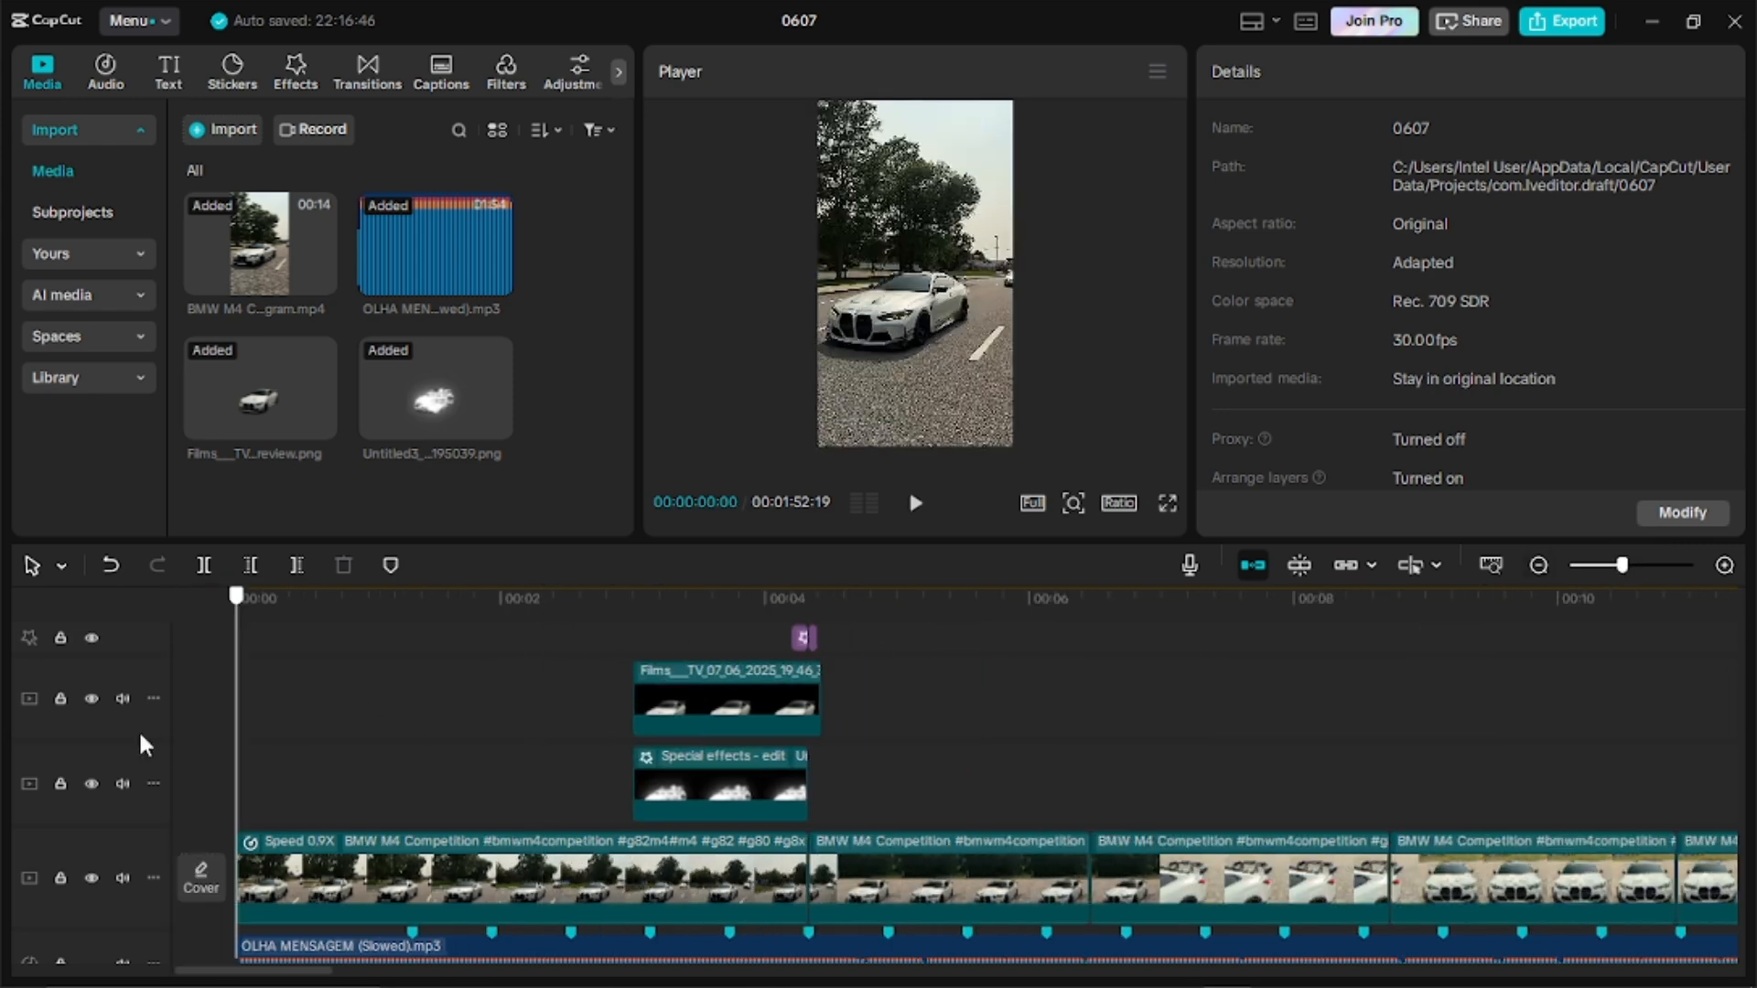
{"action": "left_click", "coordinate": [917, 509]}
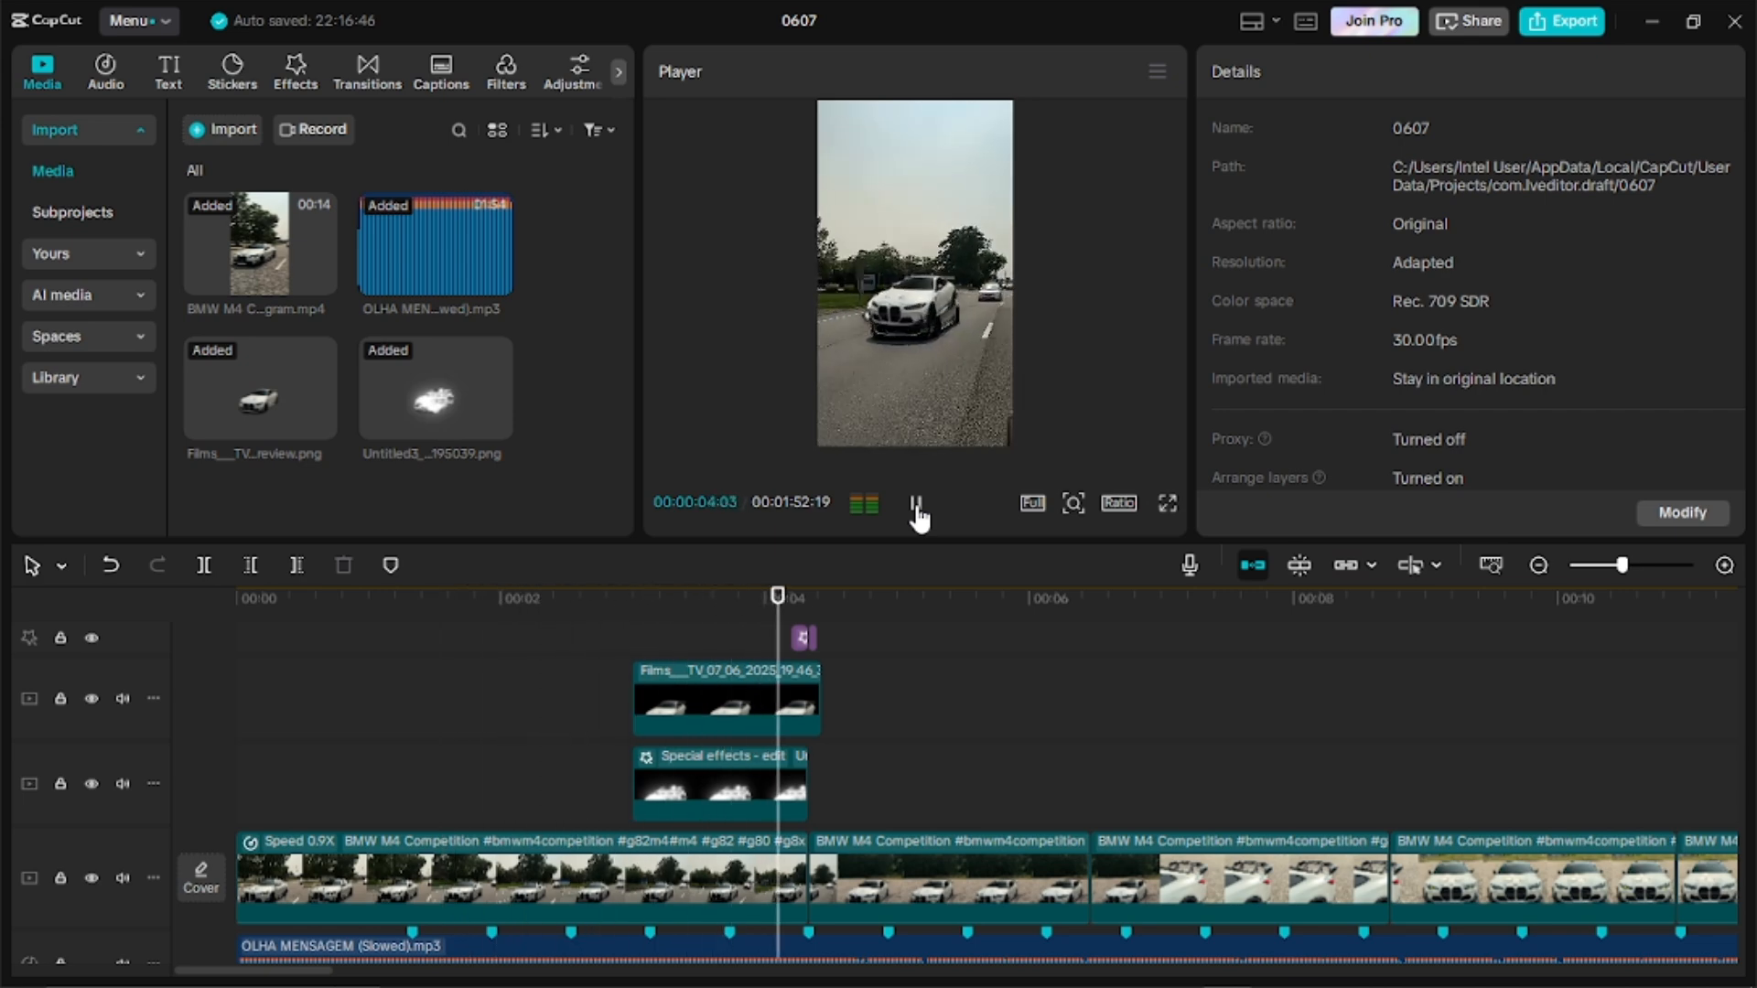
{"action": "left_click", "coordinate": [916, 505]}
{"action": "left_click_drag", "start_coordinate": [838, 603], "coordinate": [854, 611]}
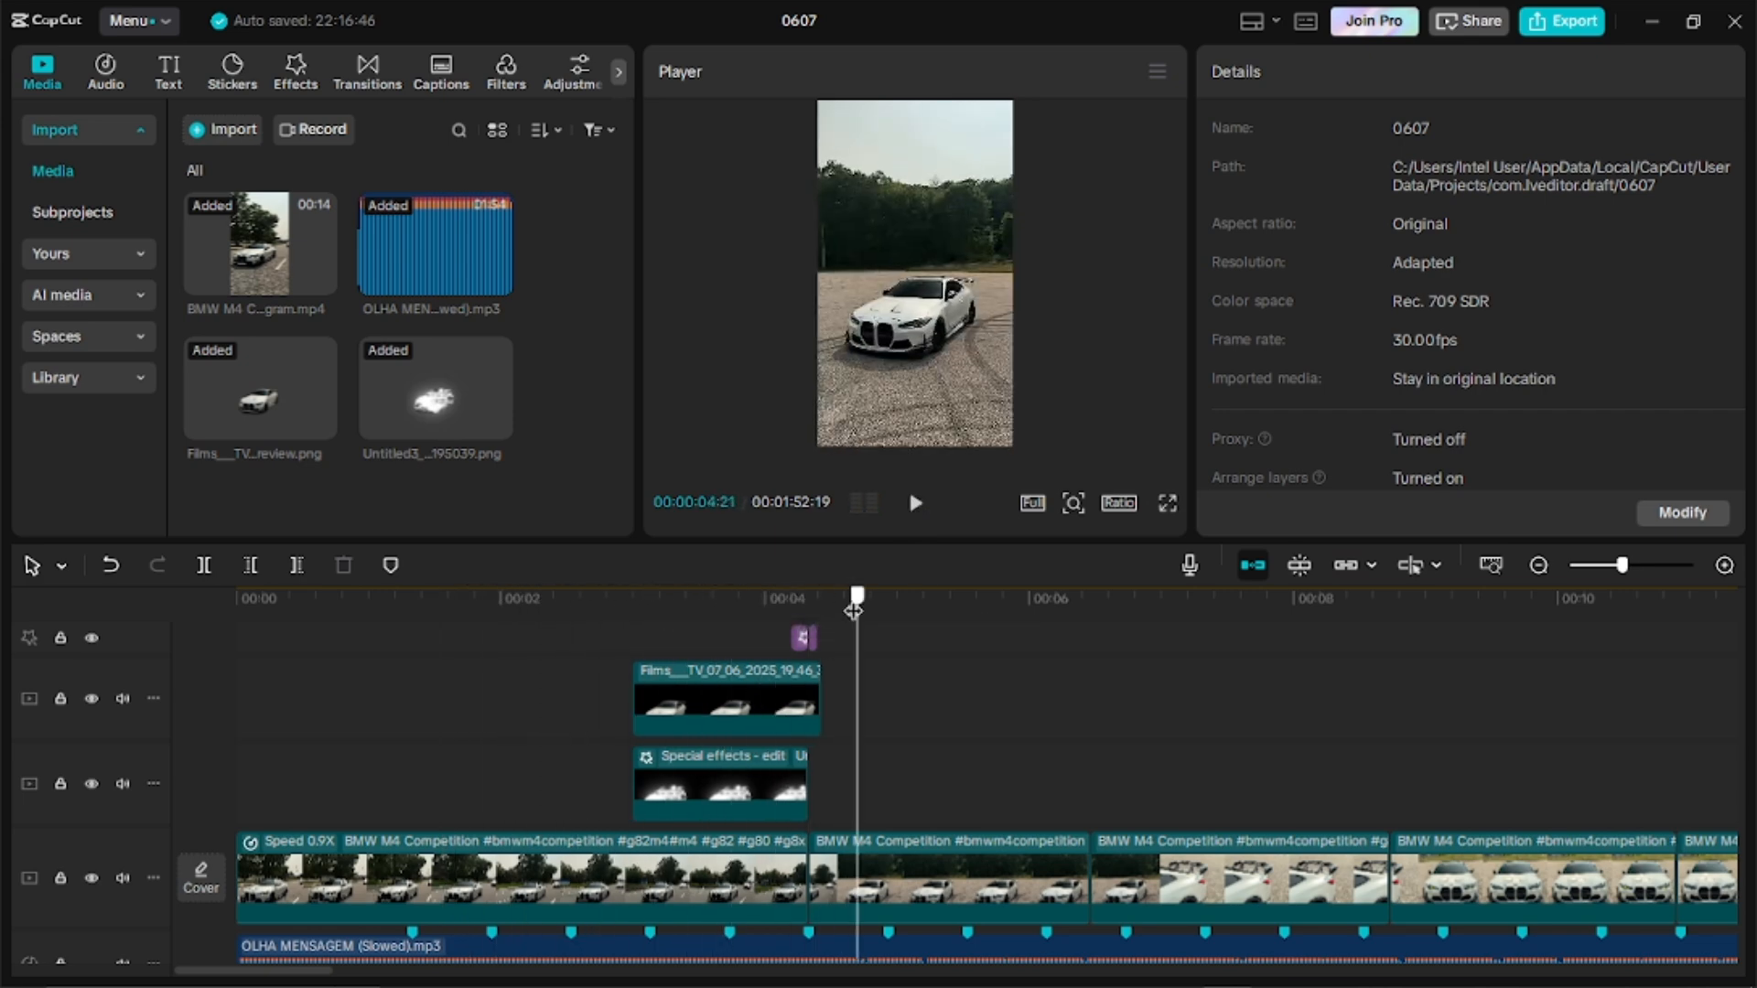
{"action": "left_click_drag", "start_coordinate": [749, 655], "coordinate": [616, 655]}
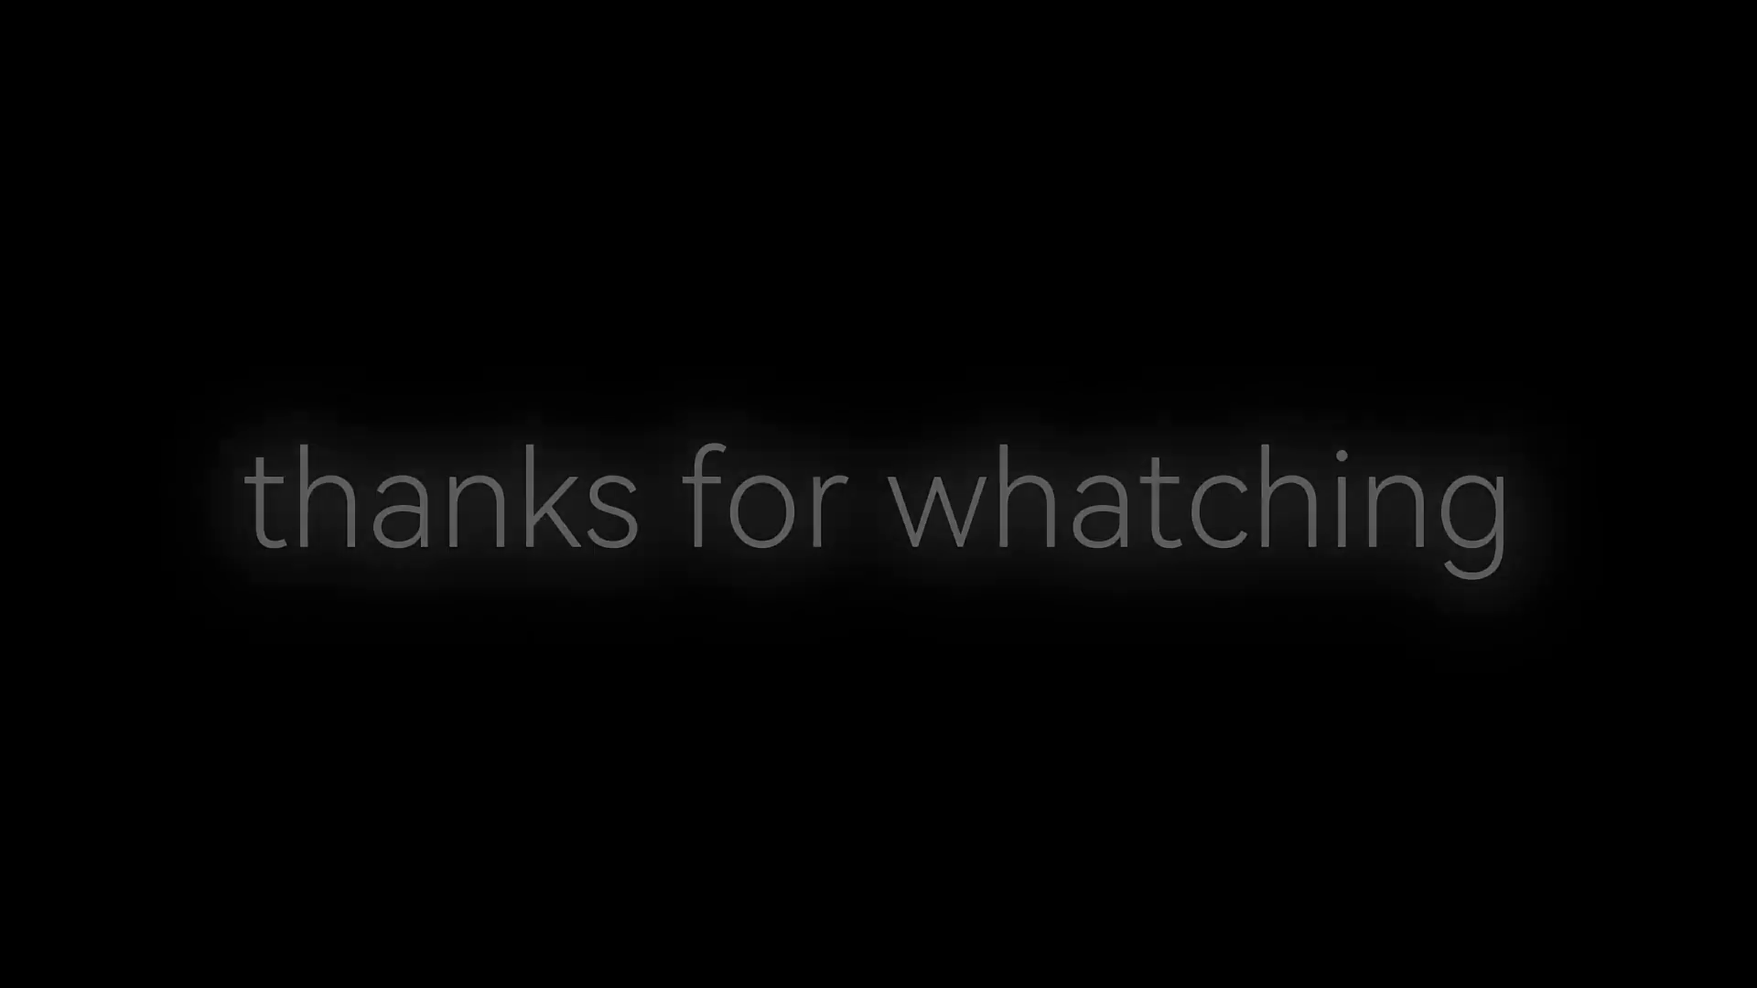